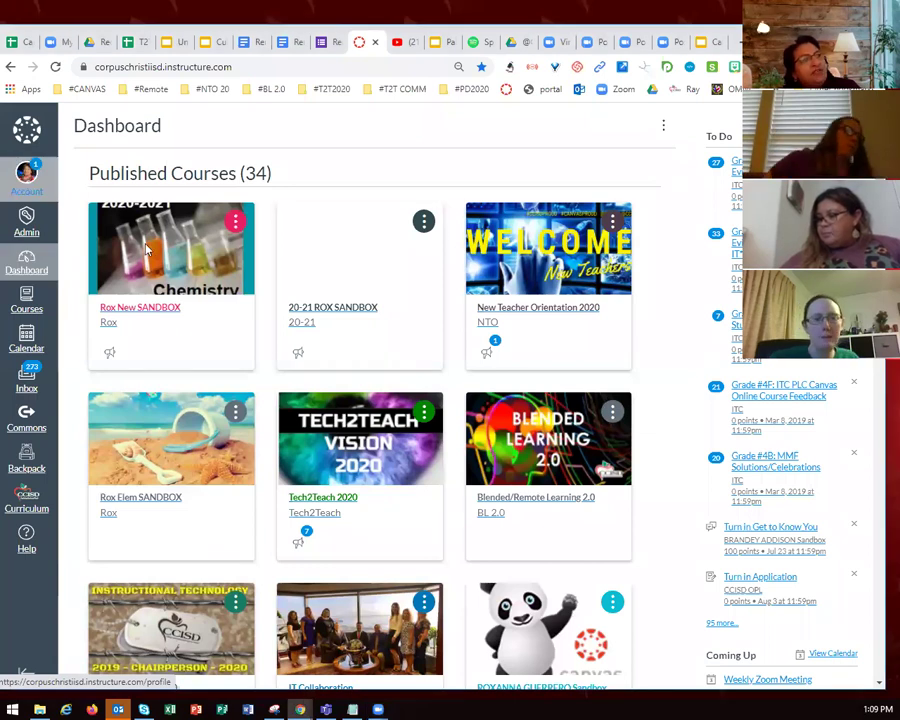
Open the account's Notification Preferences and set Announcement to notify right away for the first email address
click(26, 174)
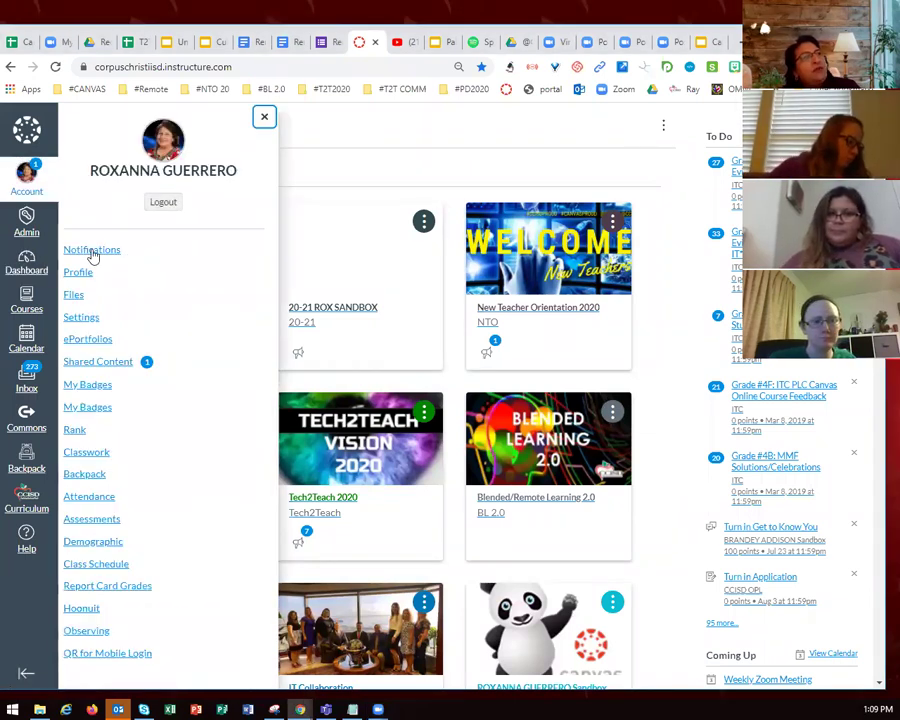
click(92, 254)
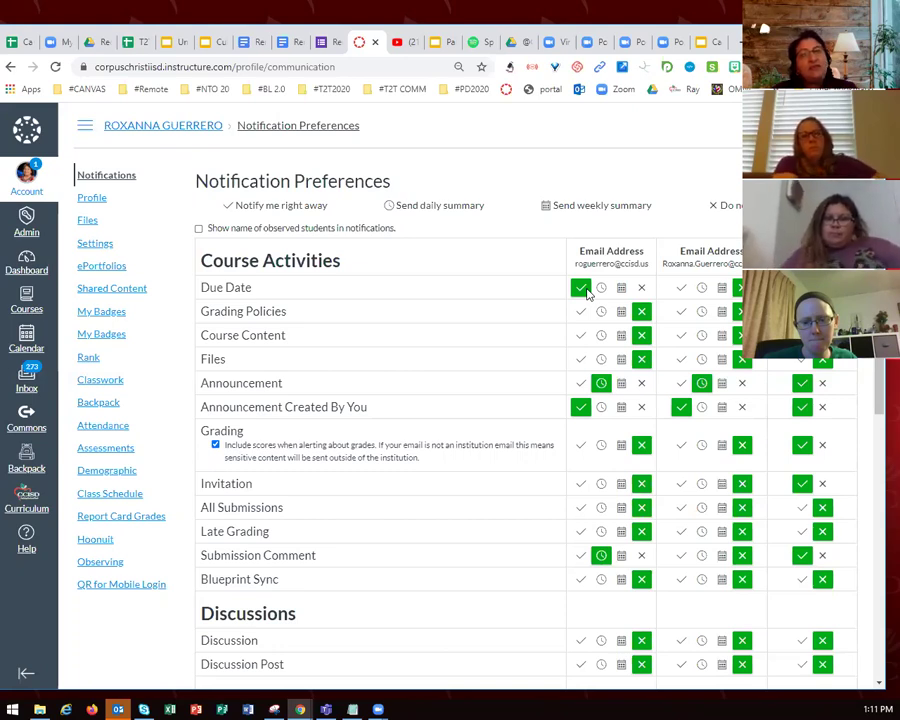
click(579, 387)
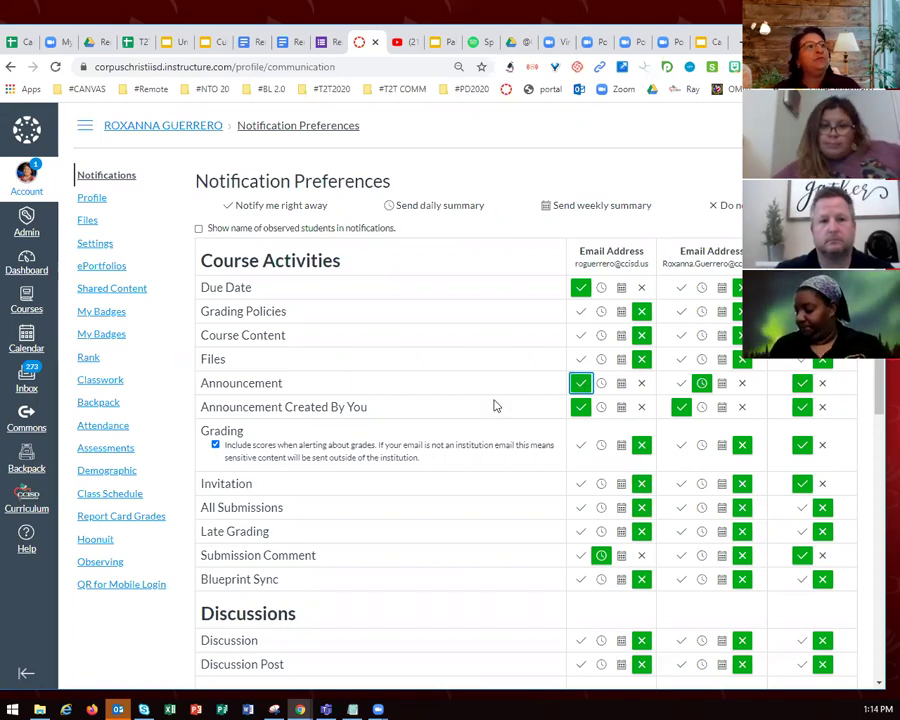
Set Added To Conversation, Conversation Message and Conversations Created By Me to notify right away for the first email address
scroll(493, 405, down, 2)
scroll(493, 405, down, 1)
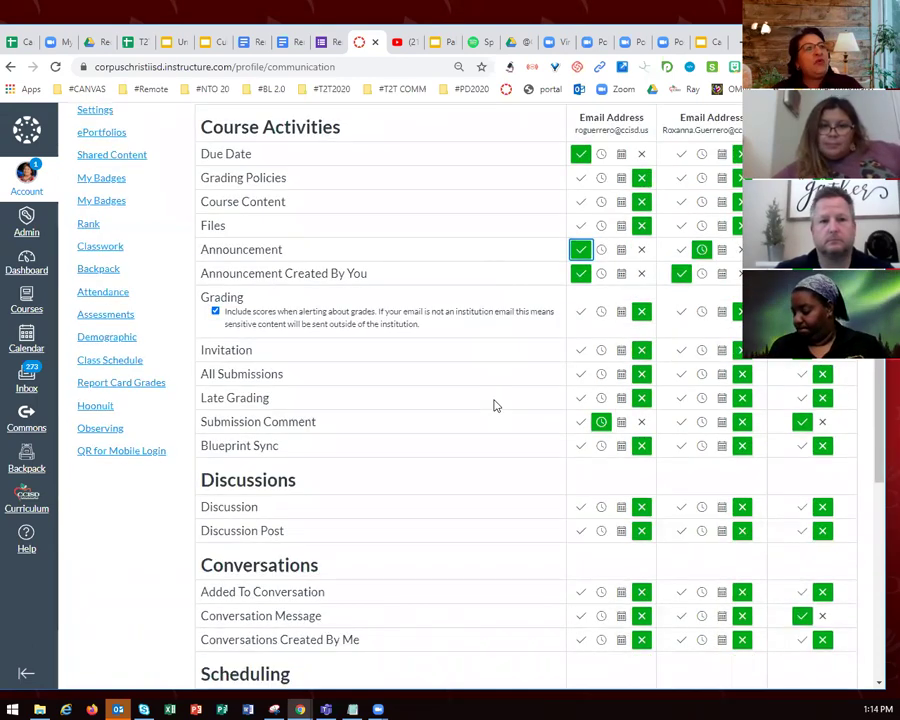
scroll(493, 405, down, 3)
scroll(493, 405, down, 2)
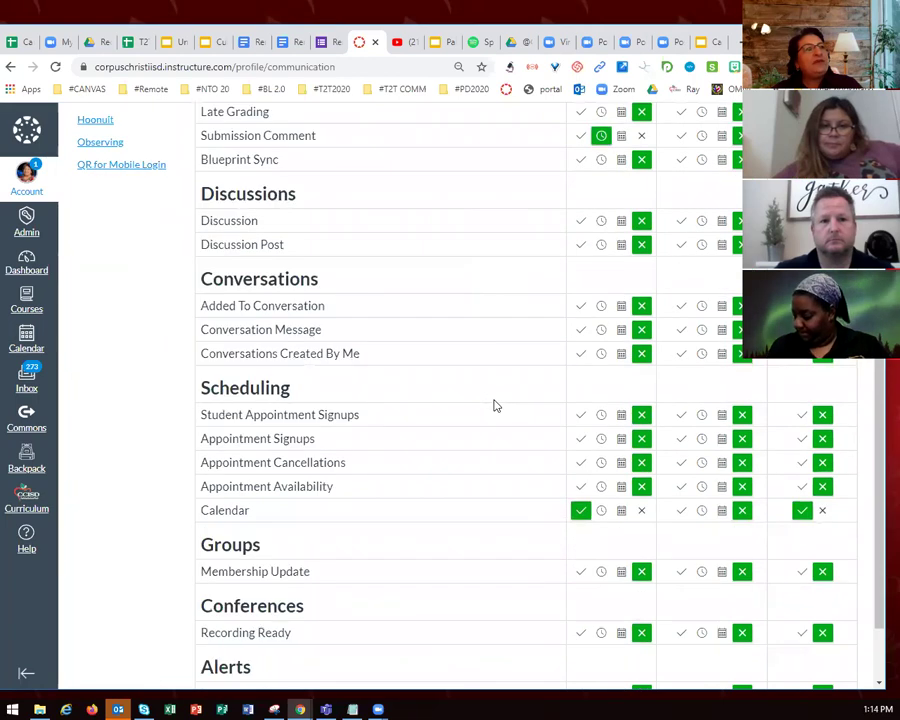
scroll(594, 246, down, 1)
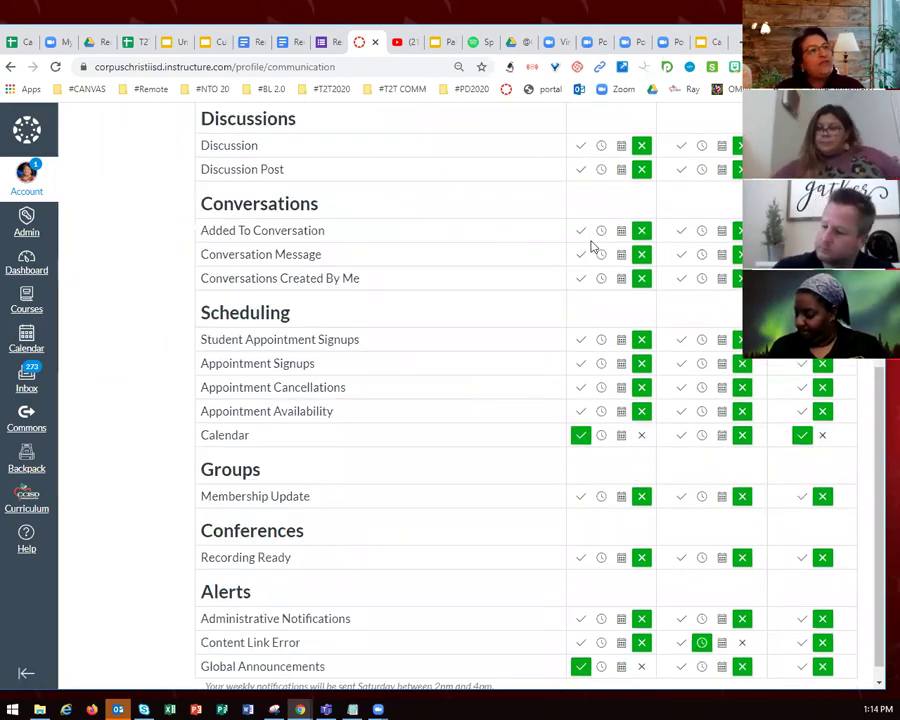
scroll(594, 246, up, 1)
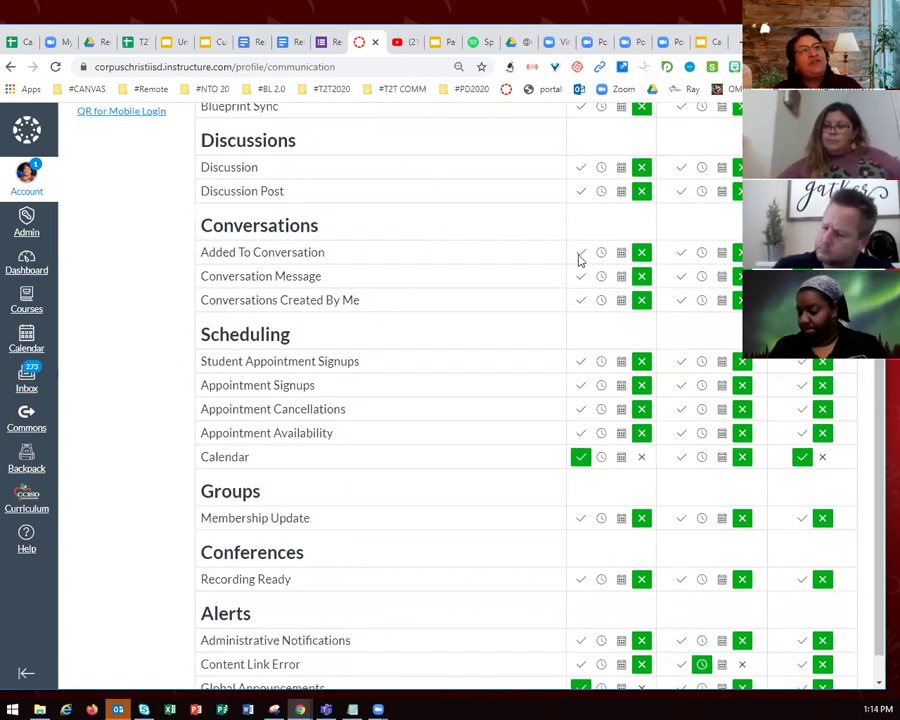
click(579, 255)
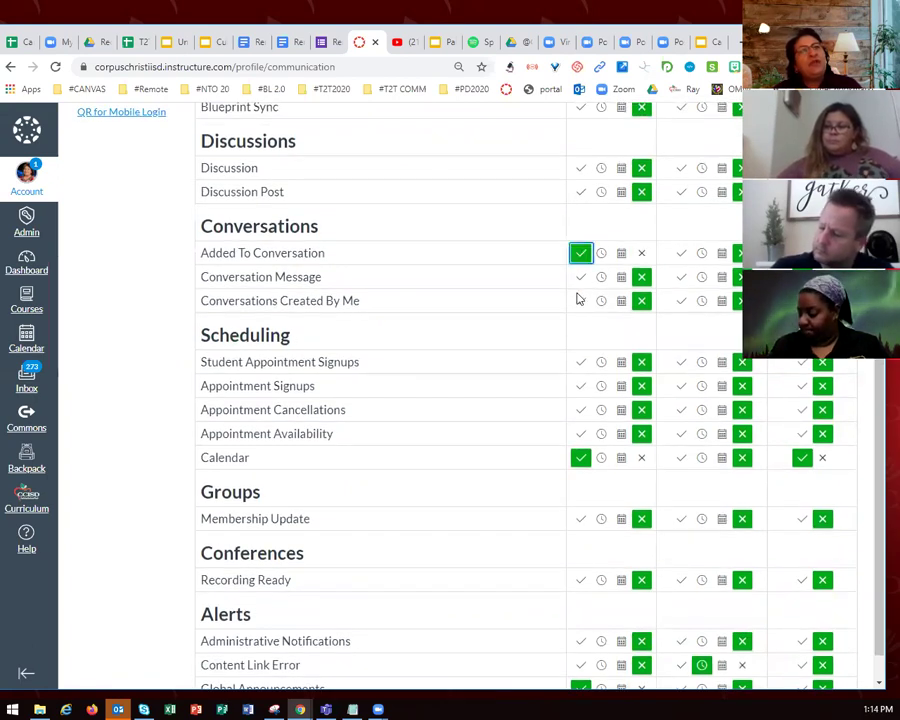
click(580, 279)
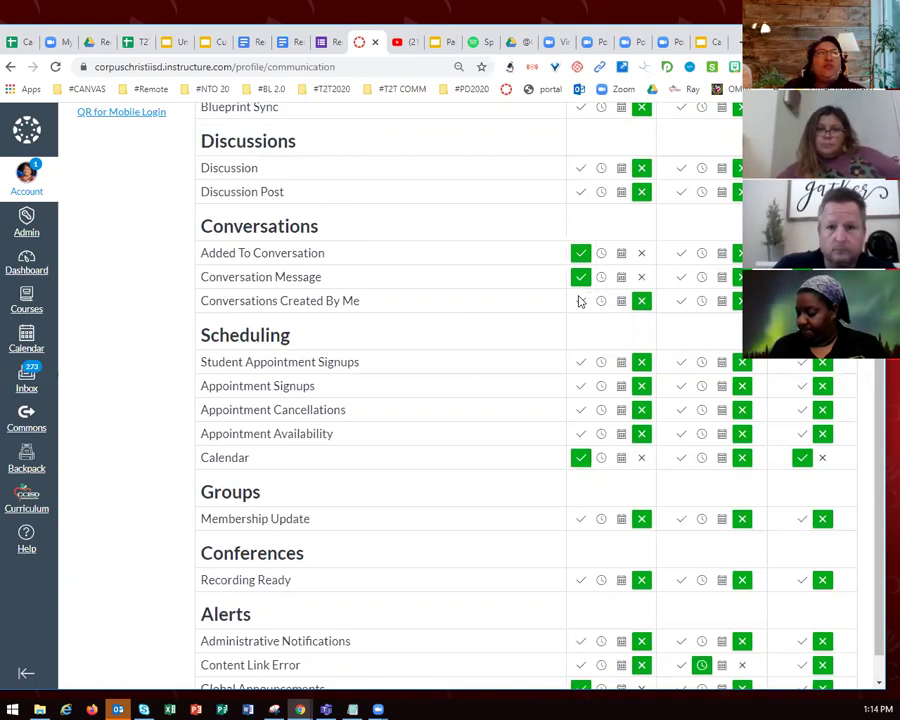
click(580, 301)
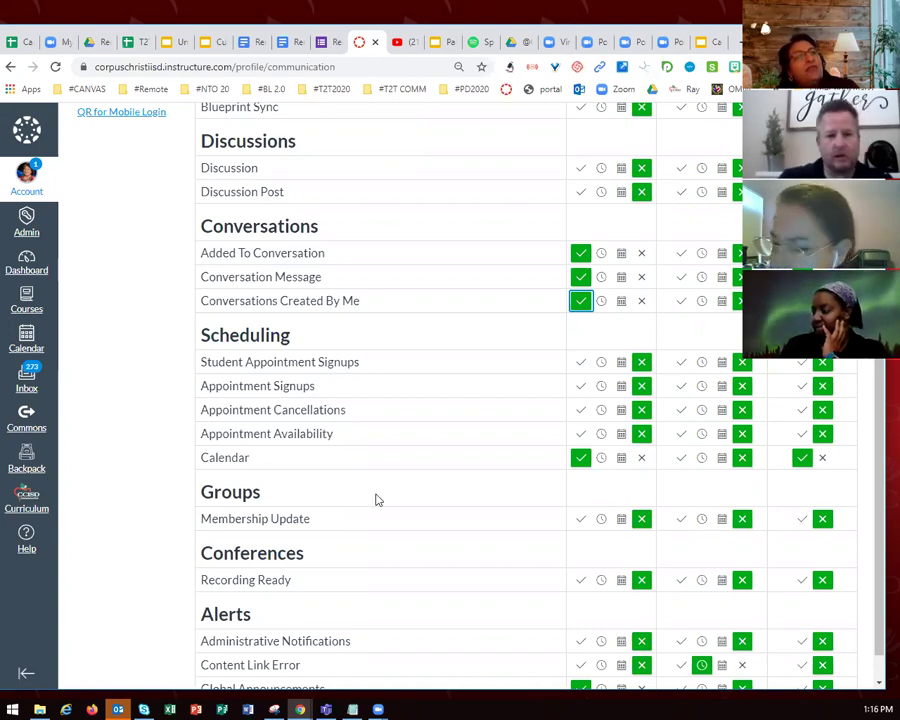
Set the Content Link Error alert to a weekly summary for the first email address
scroll(376, 499, down, 1)
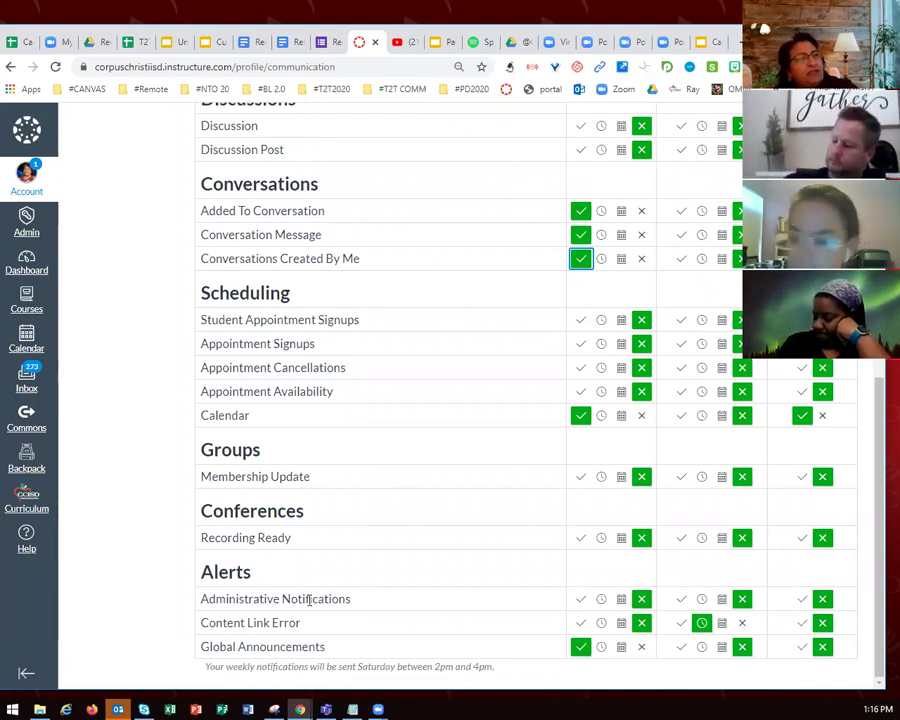
mouse_move(236, 603)
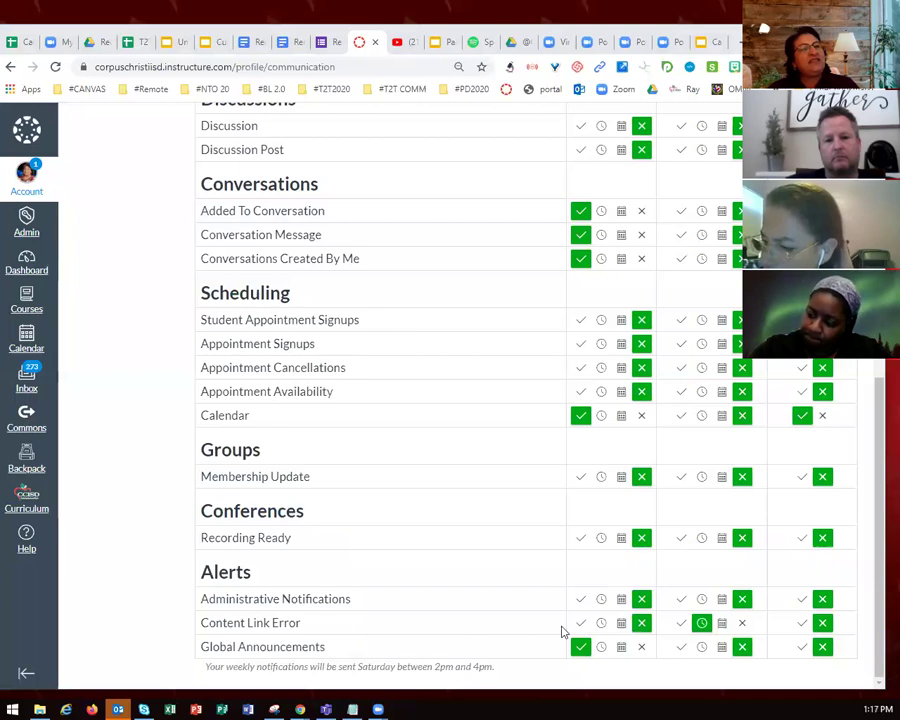
click(622, 624)
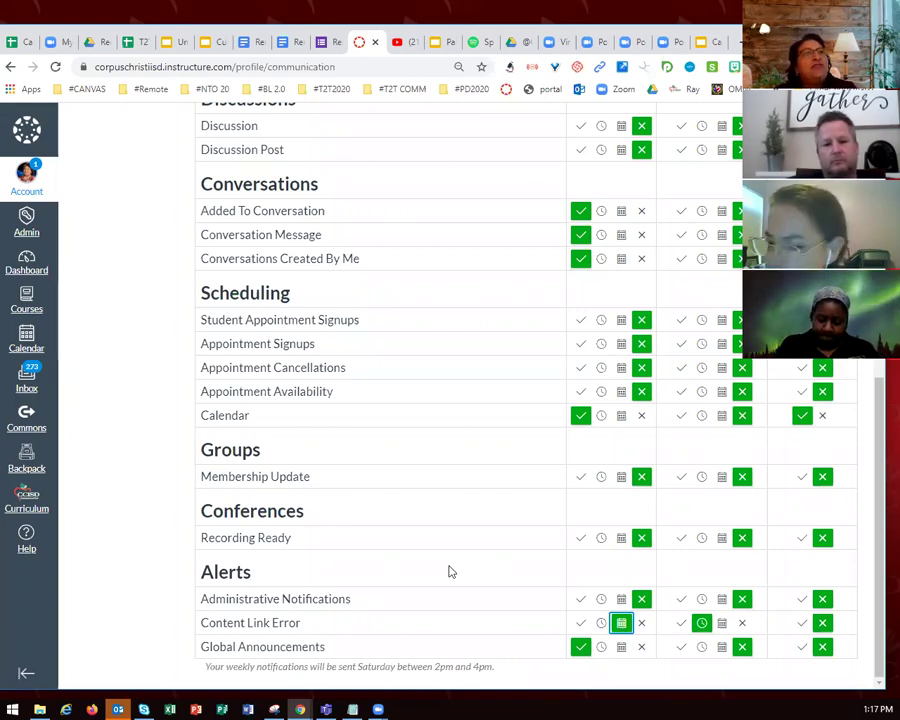
Review the notification settings from Course Activities through Alerts, including what Announcement Created By You covers
scroll(449, 571, up, 3)
scroll(449, 571, up, 5)
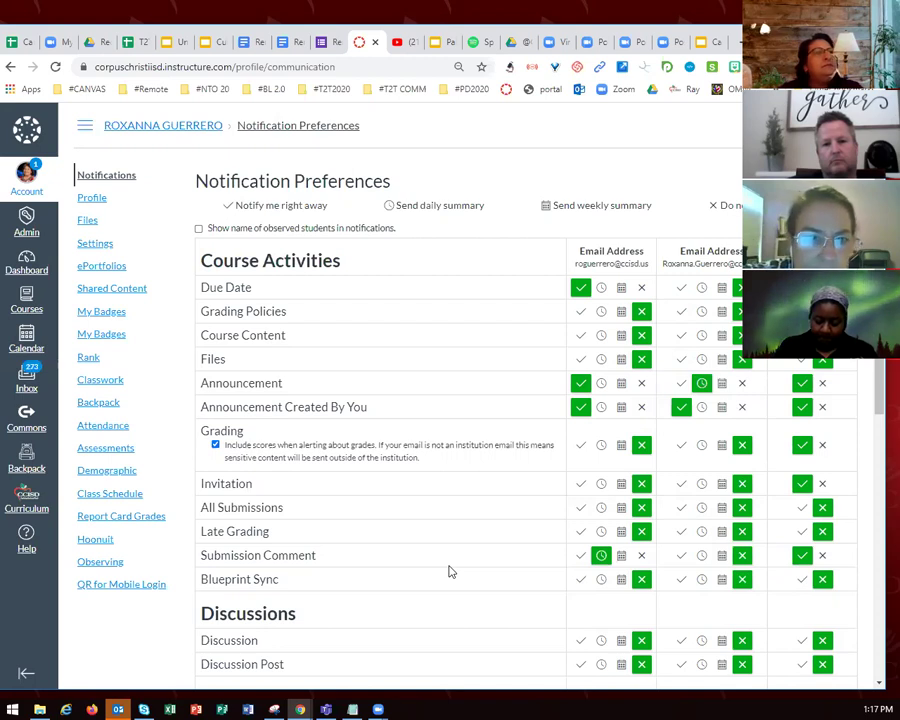
scroll(449, 571, down, 3)
scroll(449, 571, down, 3)
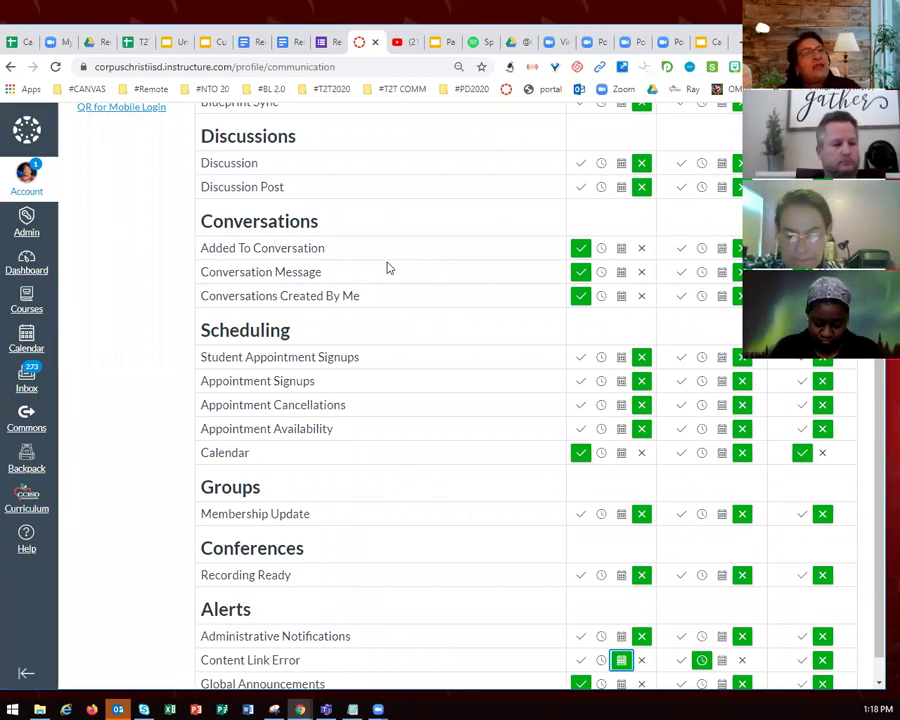
scroll(389, 268, up, 3)
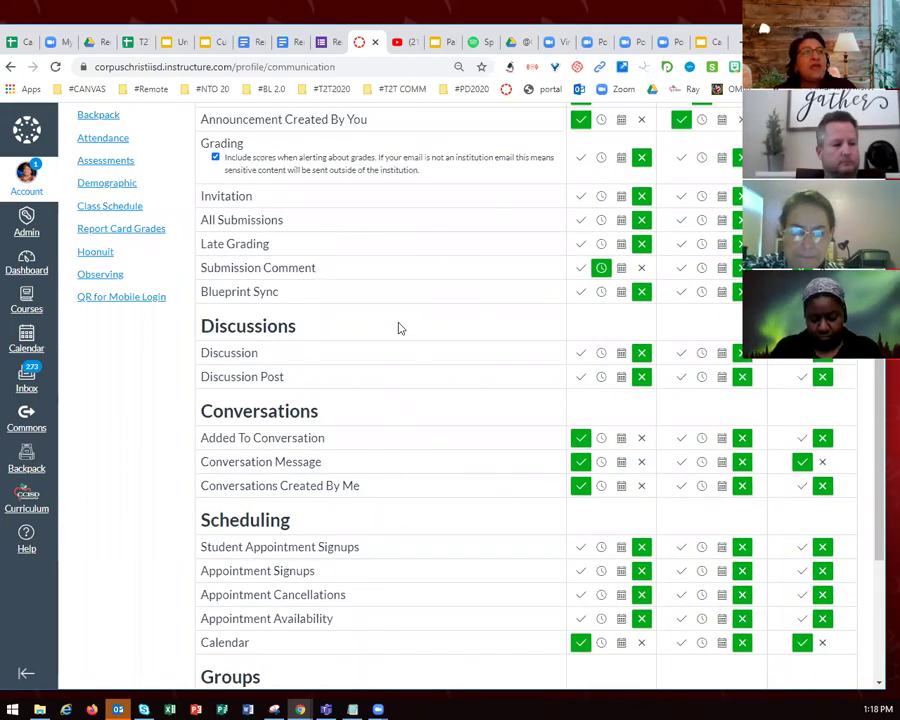
scroll(397, 327, up, 3)
scroll(360, 280, up, 2)
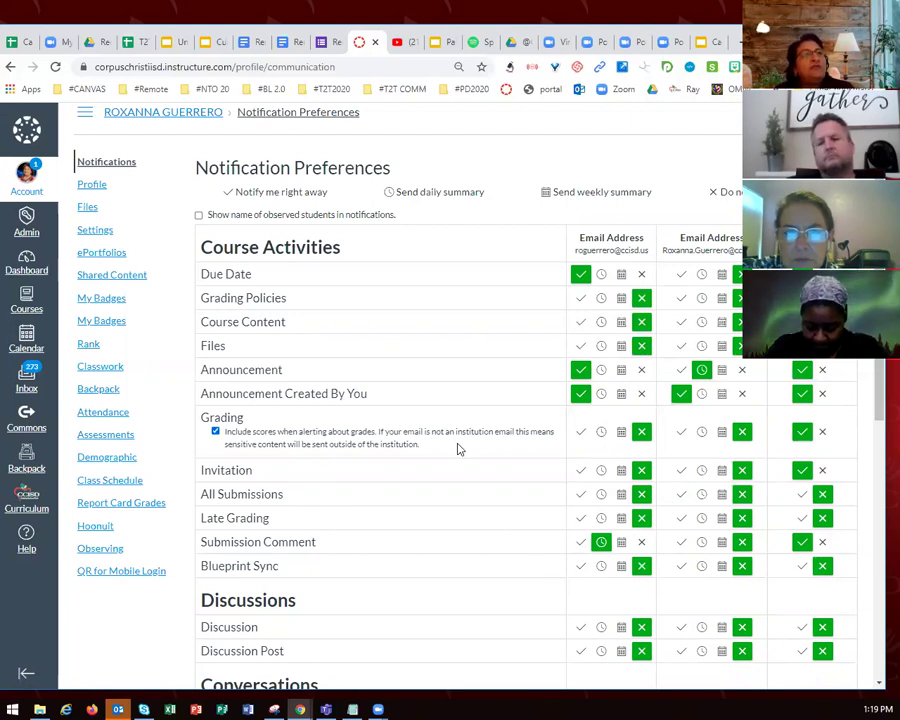
scroll(458, 449, down, 3)
scroll(458, 449, down, 3)
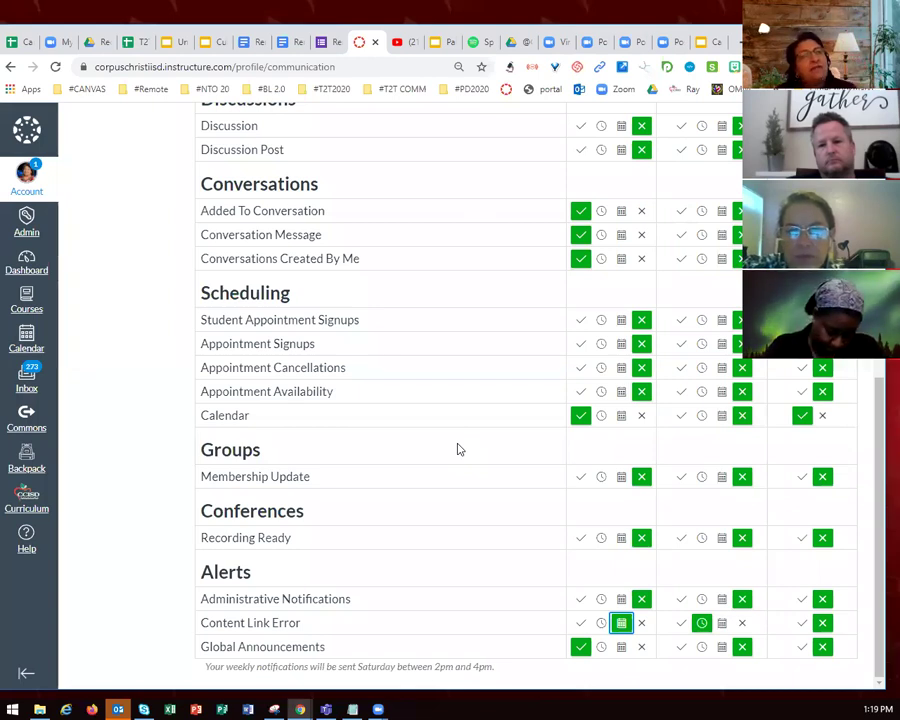
scroll(457, 449, up, 3)
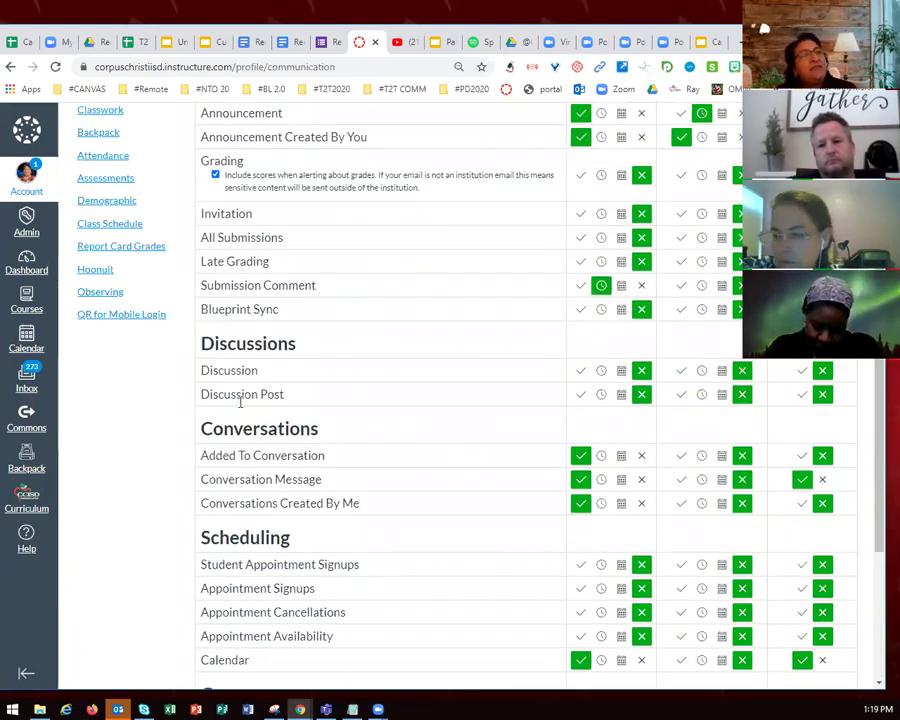
scroll(266, 398, up, 3)
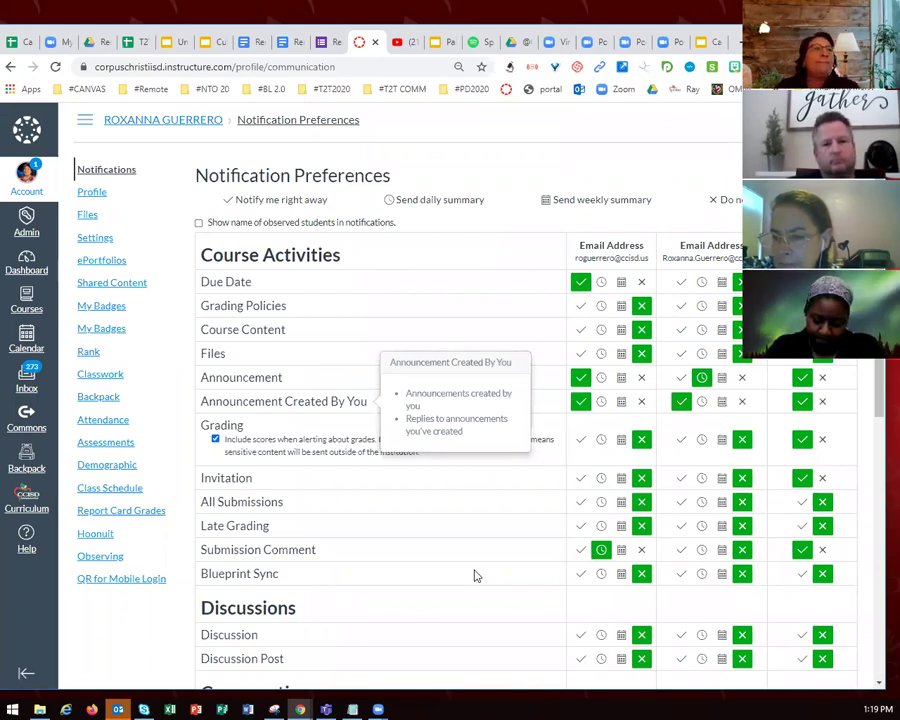
scroll(476, 576, down, 1)
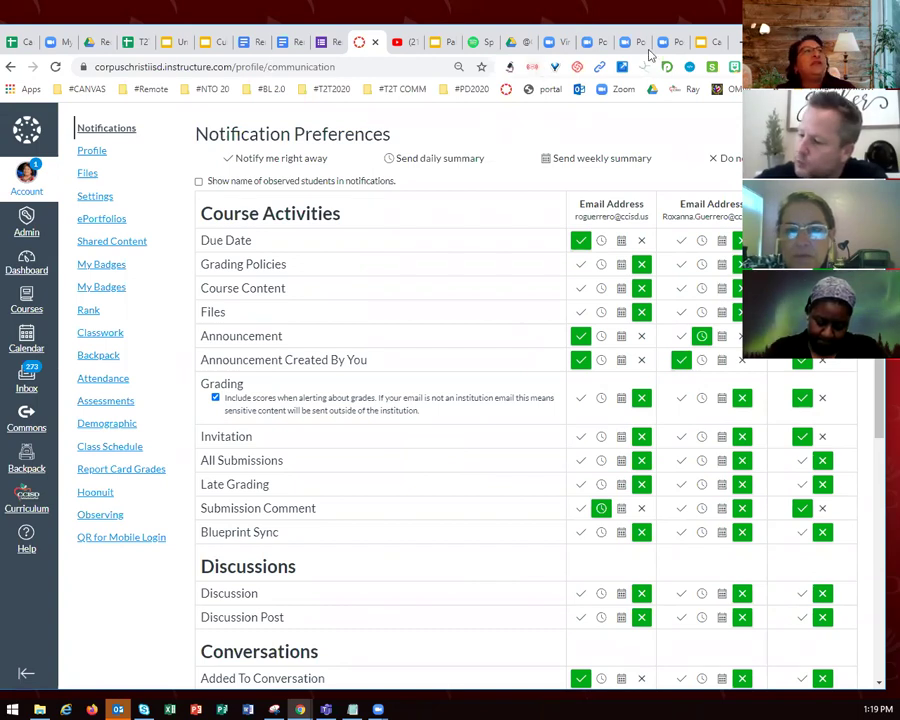
Switch to the Canvas Super User Face-to-Face Slide Deck in Google Slides to view its Notifications slide
click(704, 43)
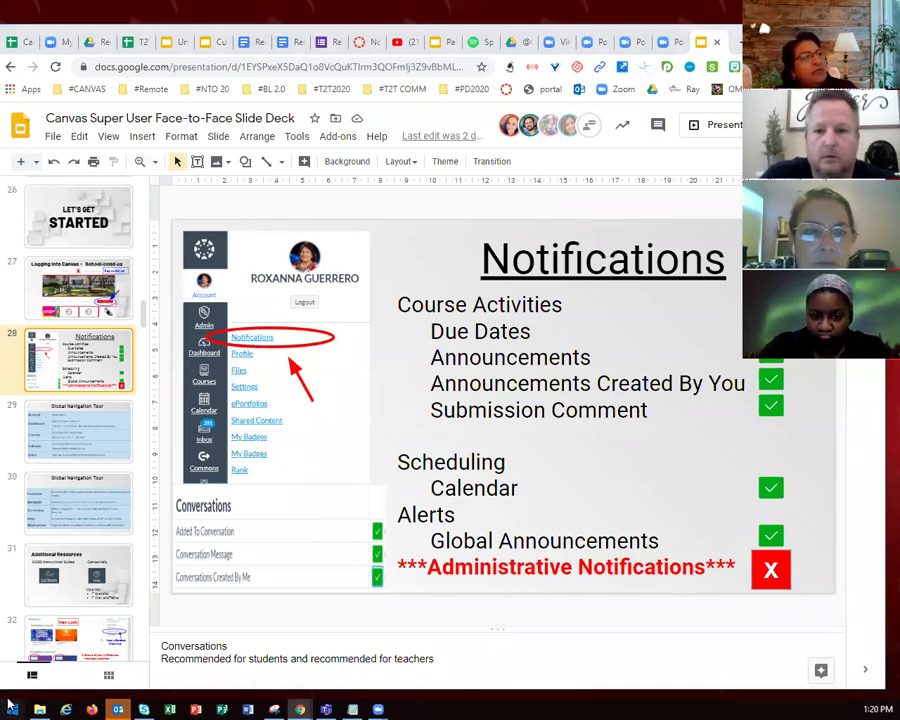
key(super)
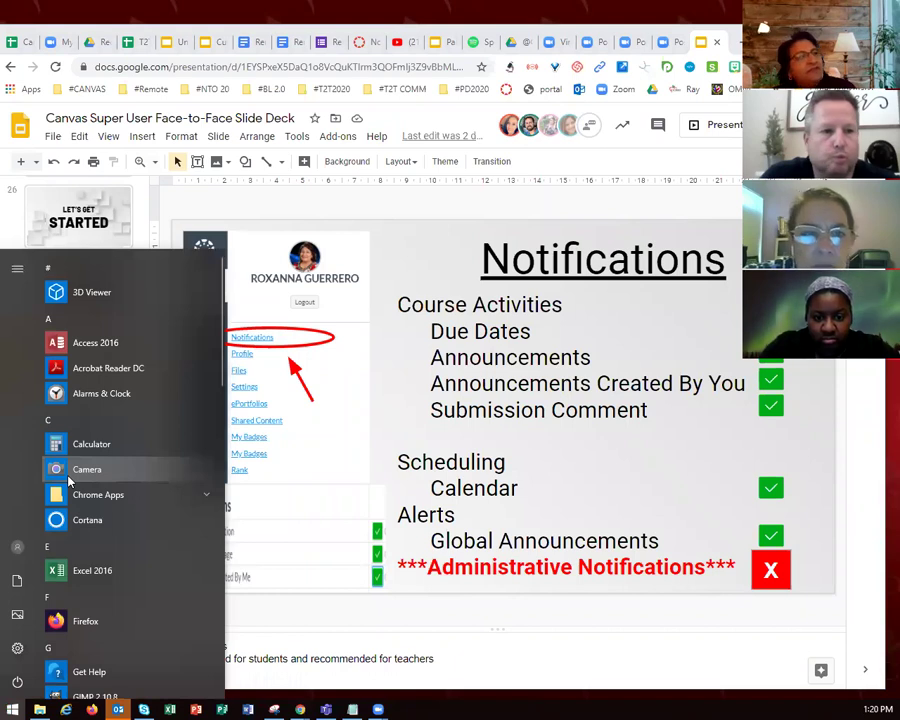
key(Escape)
key(super)
text(sn)
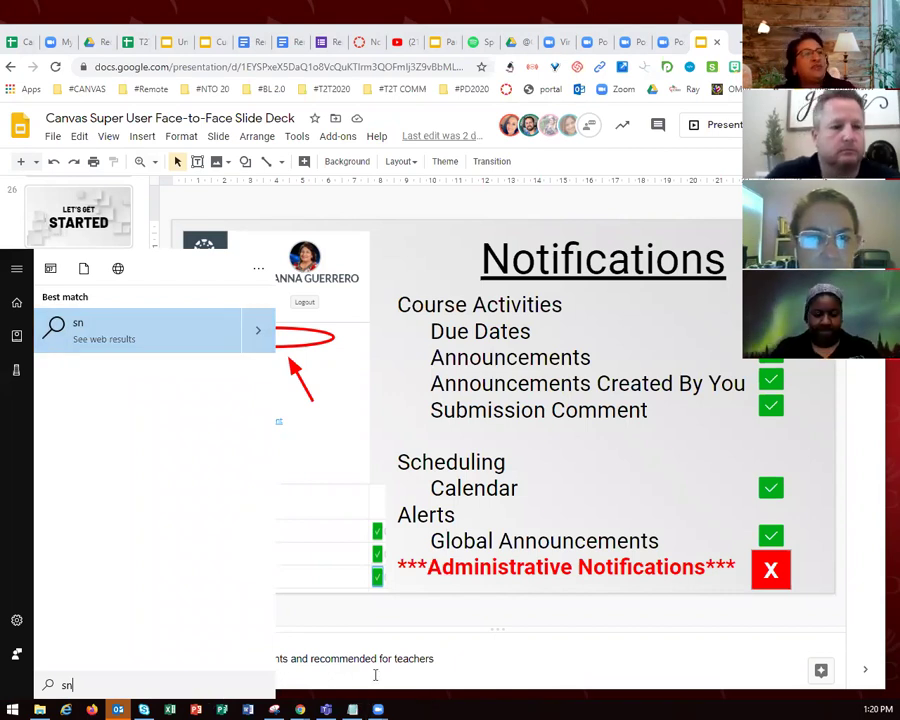
click(534, 658)
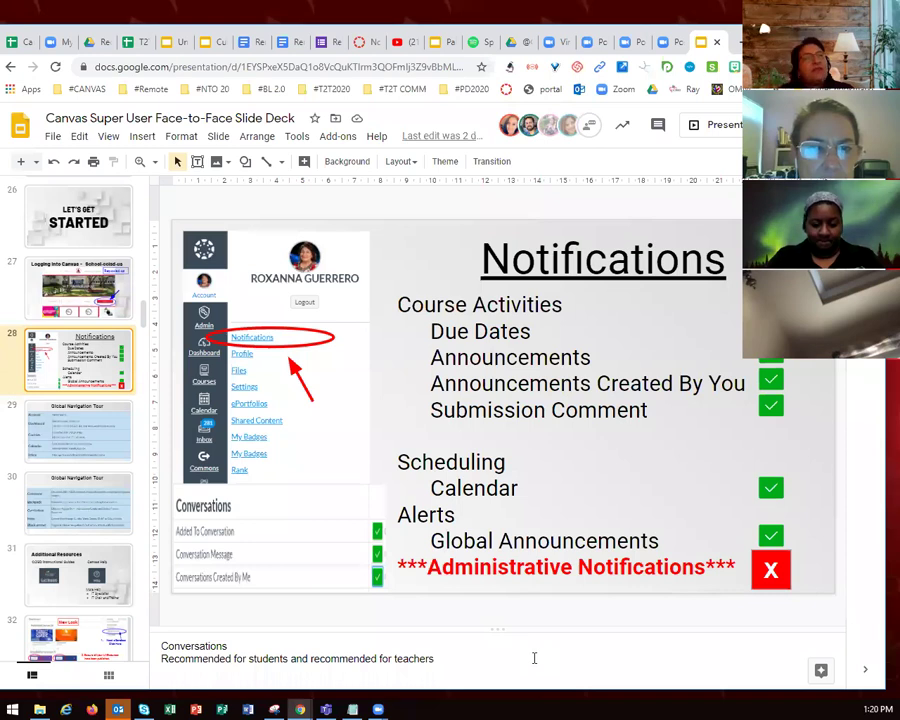
click(534, 658)
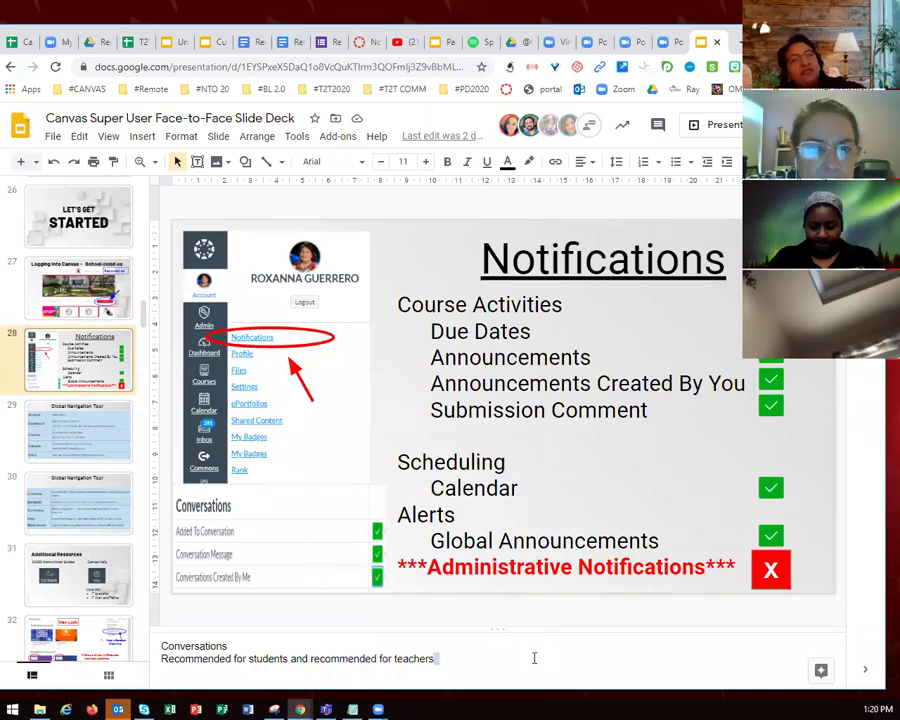
Return to the Canvas Notification Preferences page and look through the notification categories again
click(361, 46)
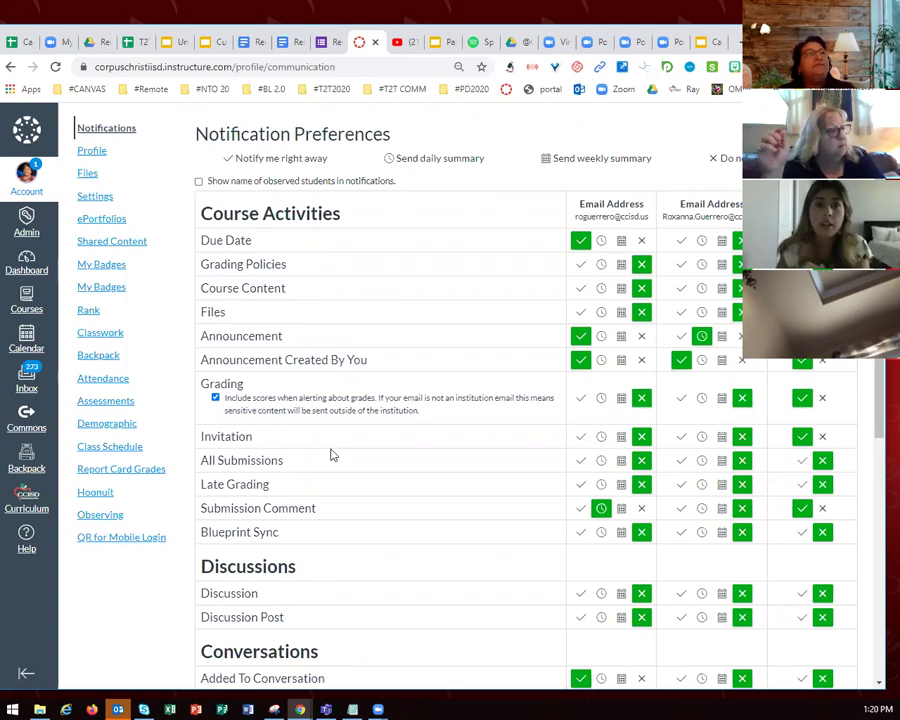
scroll(333, 455, down, 5)
scroll(333, 455, up, 5)
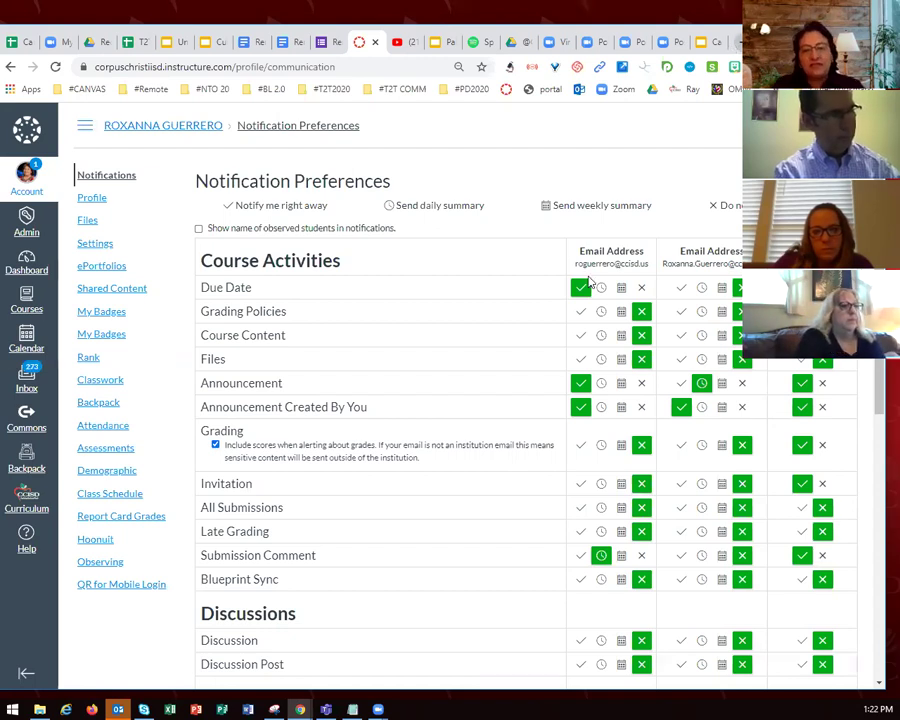
Go to the district website ccisd.us in a new browser tab
key(ctrl+t)
text(c)
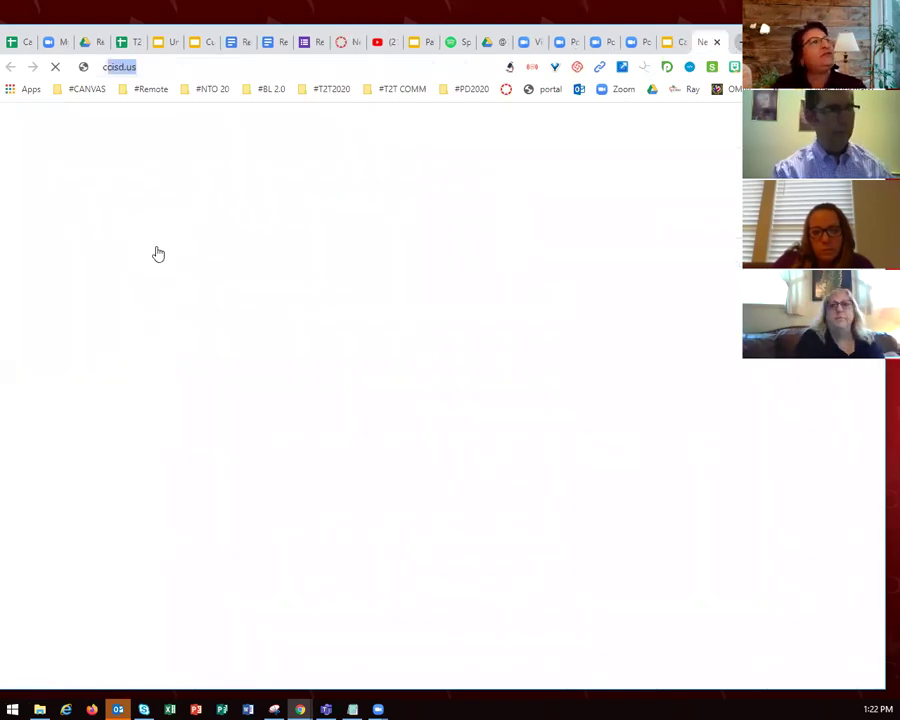
text(cisd..us)
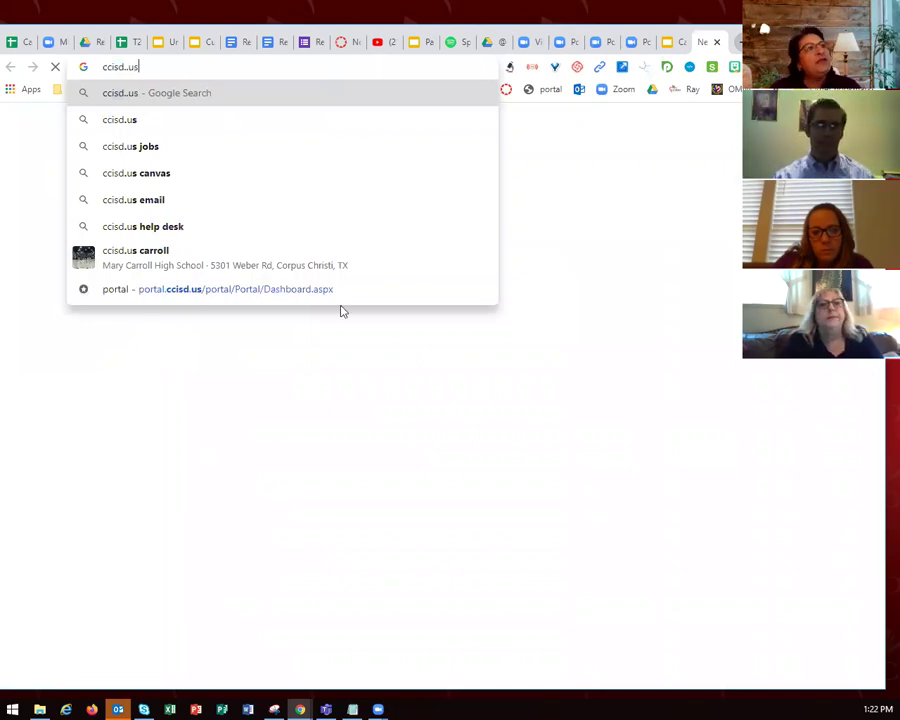
key(Return)
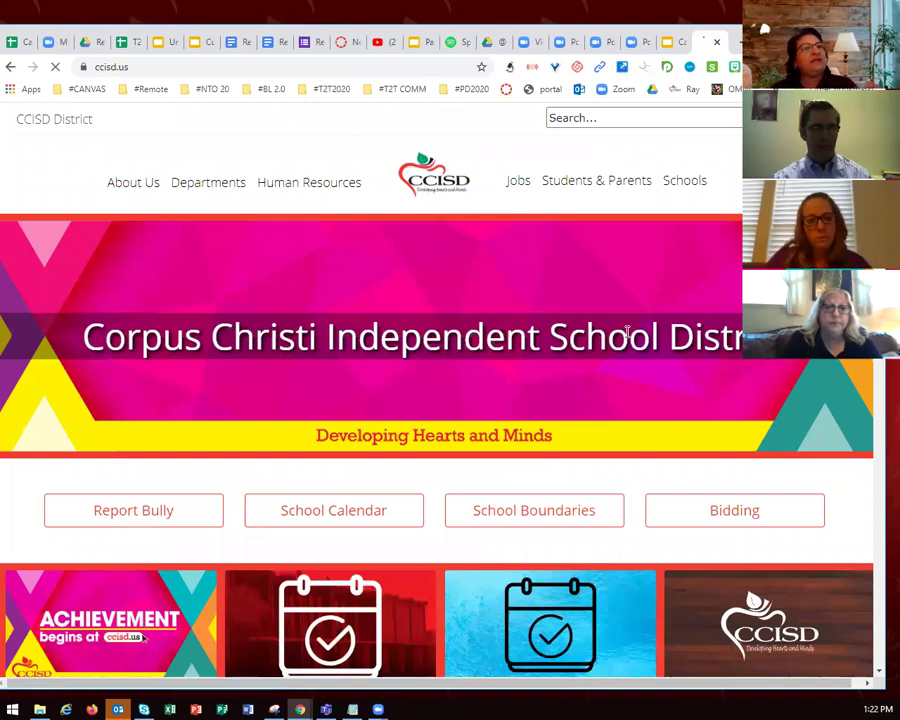
Open the Canvas Video Parent Series from the district homepage and launch its How to Set Up Notifications video
scroll(627, 333, down, 3)
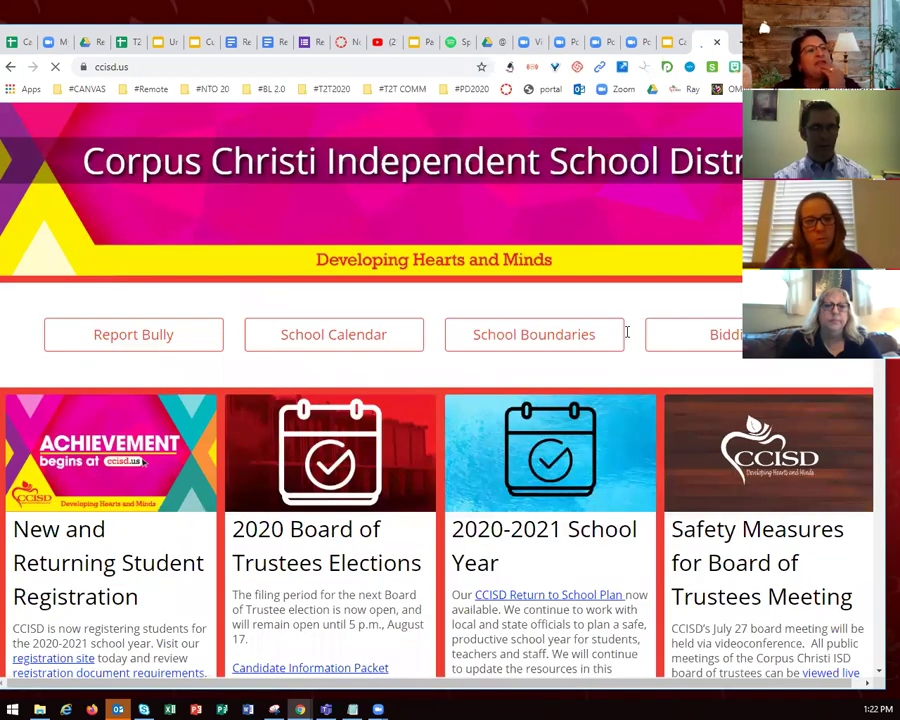
scroll(627, 333, down, 5)
scroll(396, 277, down, 5)
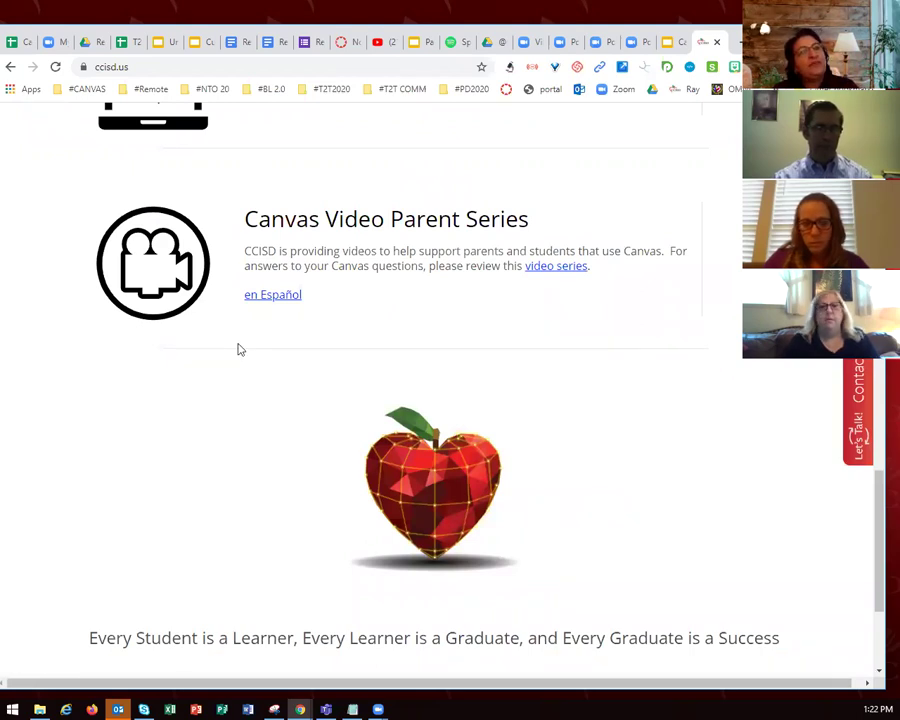
click(539, 268)
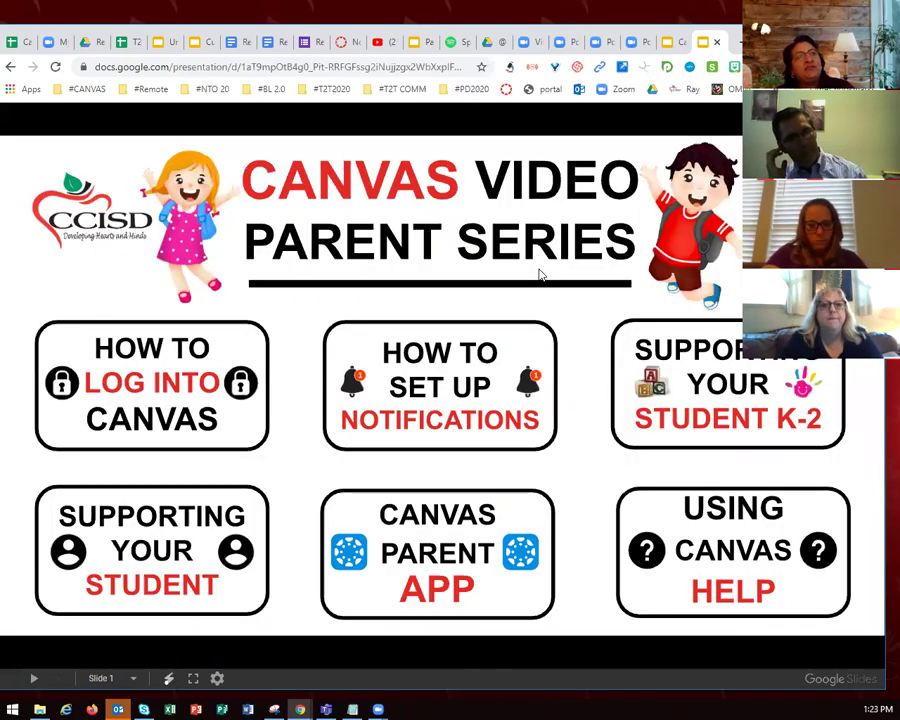
click(437, 397)
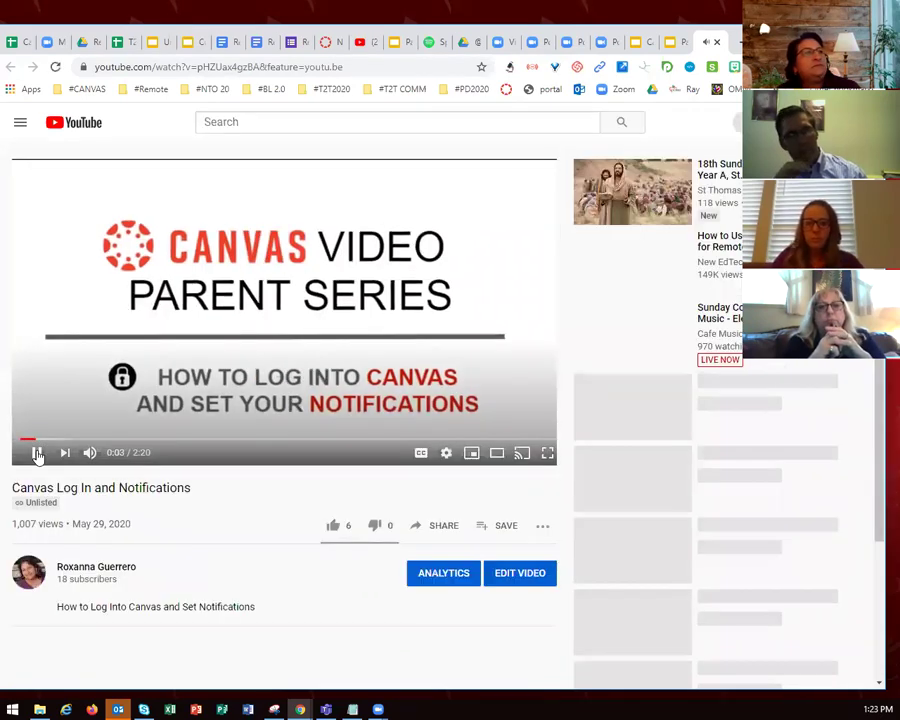
Pause the Canvas Log In and Notifications video and close it to return to the Canvas Video Parent Series slide
click(515, 217)
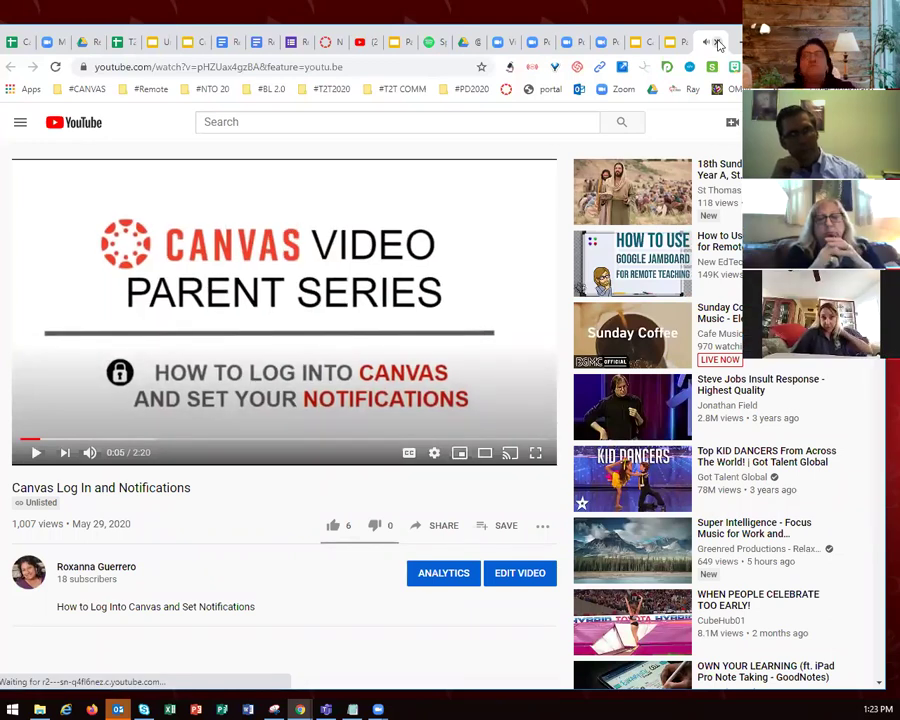
click(718, 44)
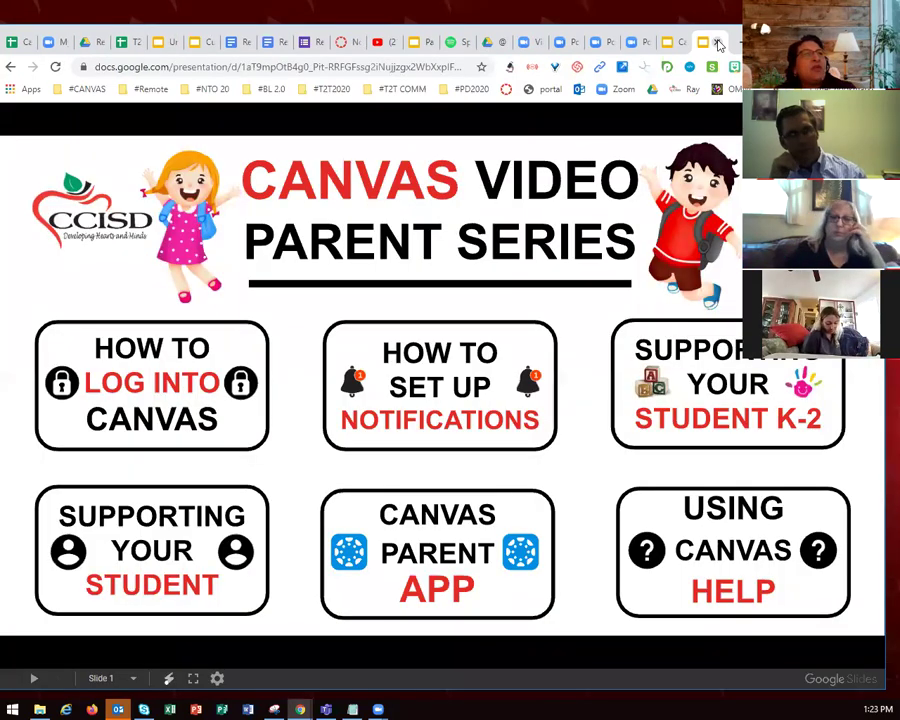
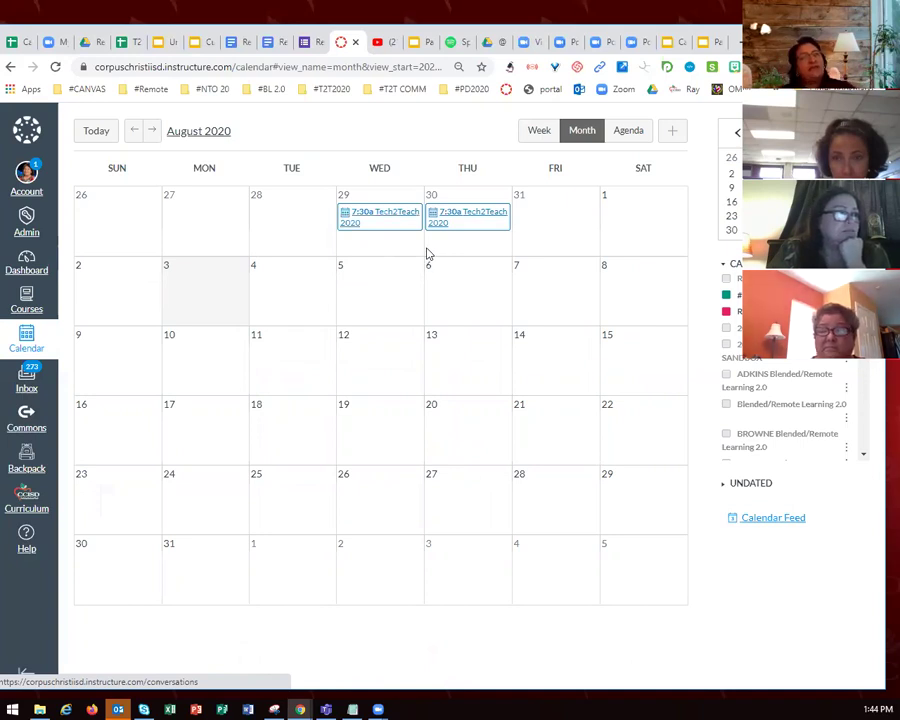
Show the 20-21 ROX SANDBOX course on the August 2020 Canvas calendar and set its colour to #E71F63
click(152, 133)
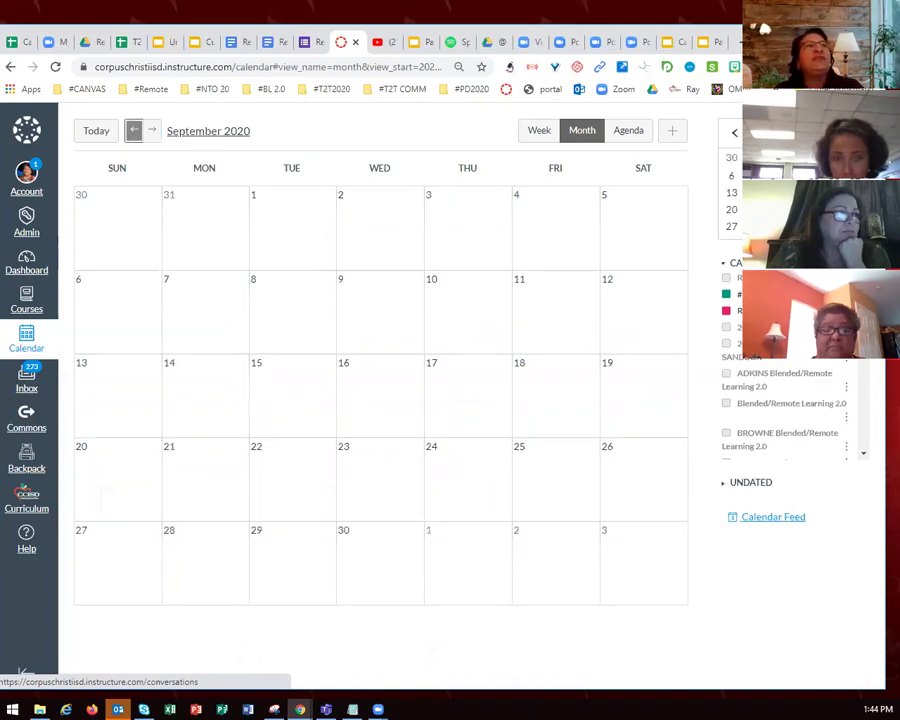
click(134, 130)
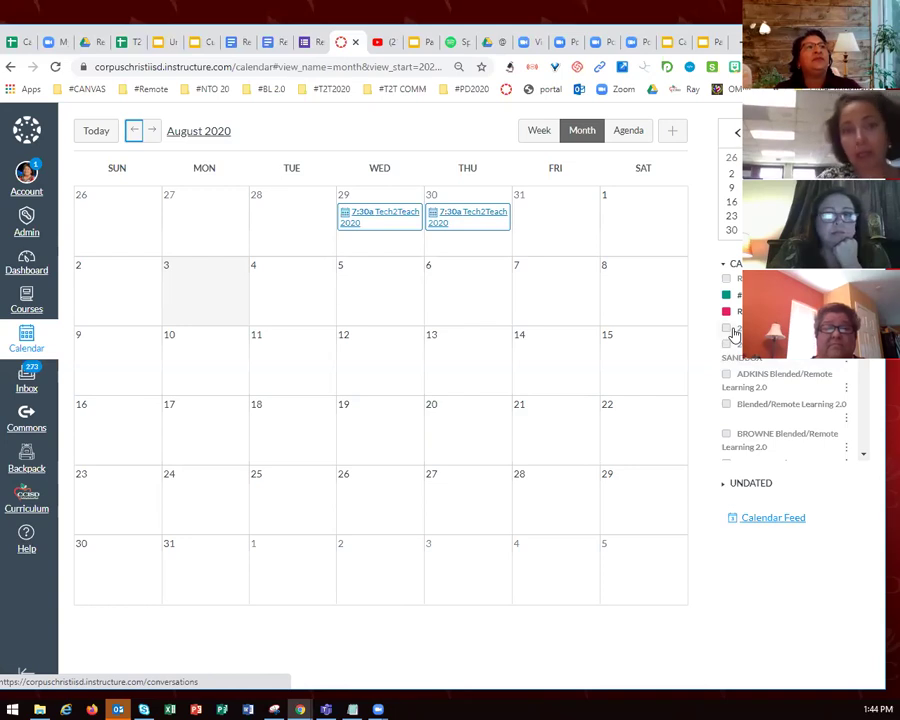
click(727, 329)
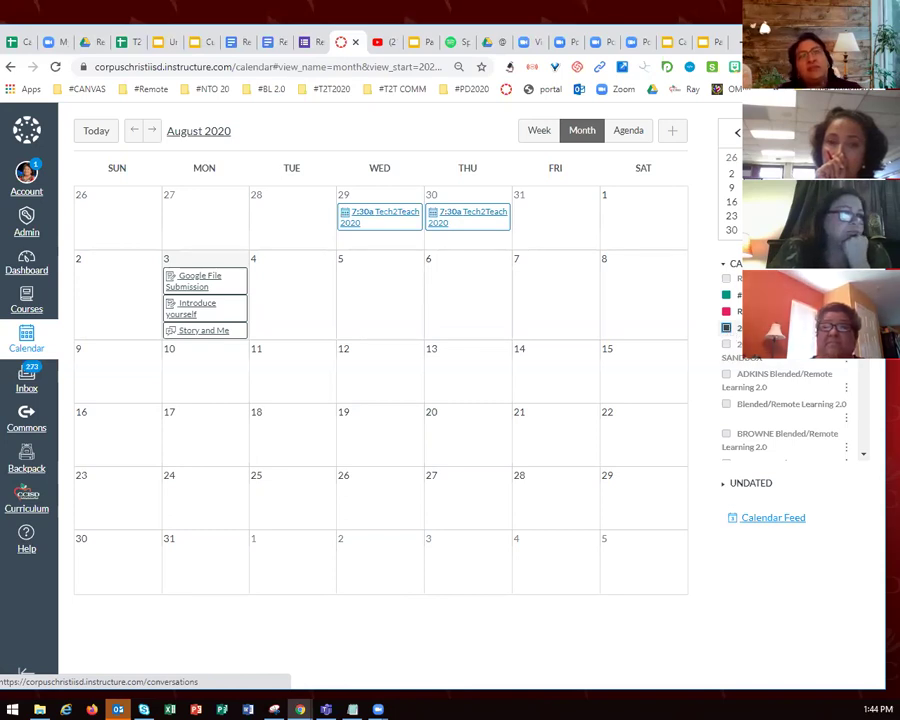
click(846, 355)
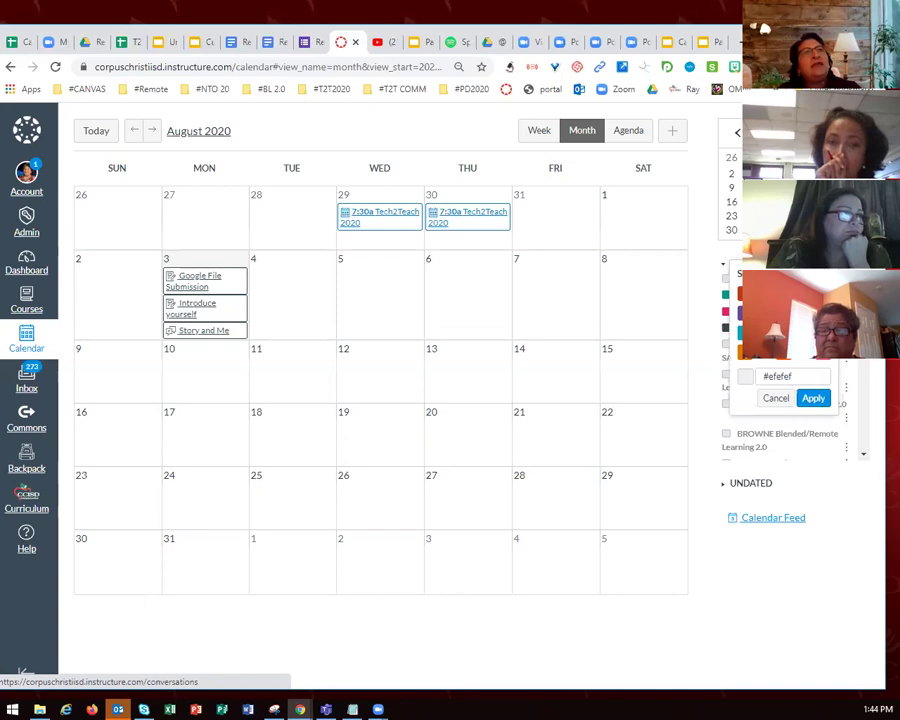
click(775, 292)
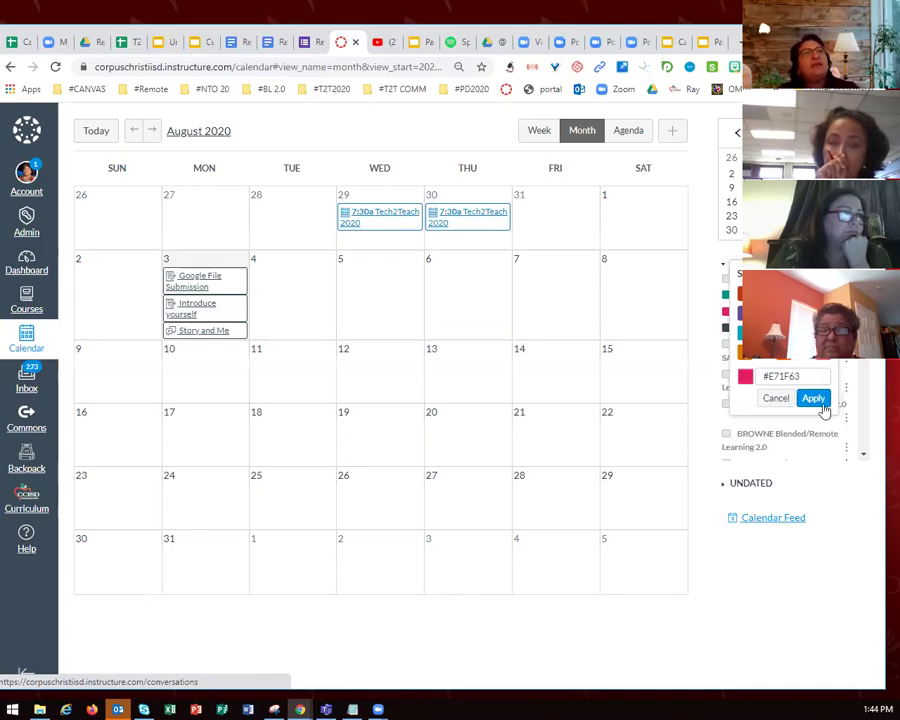
click(814, 399)
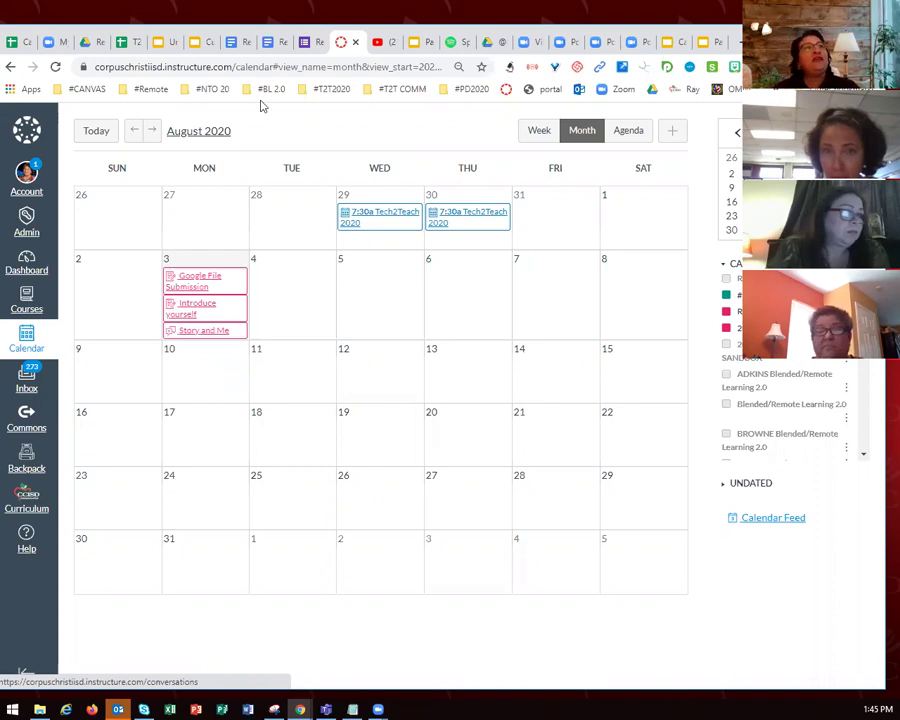
Look at the calendar's Week and Agenda views, then return to the Month view
click(539, 131)
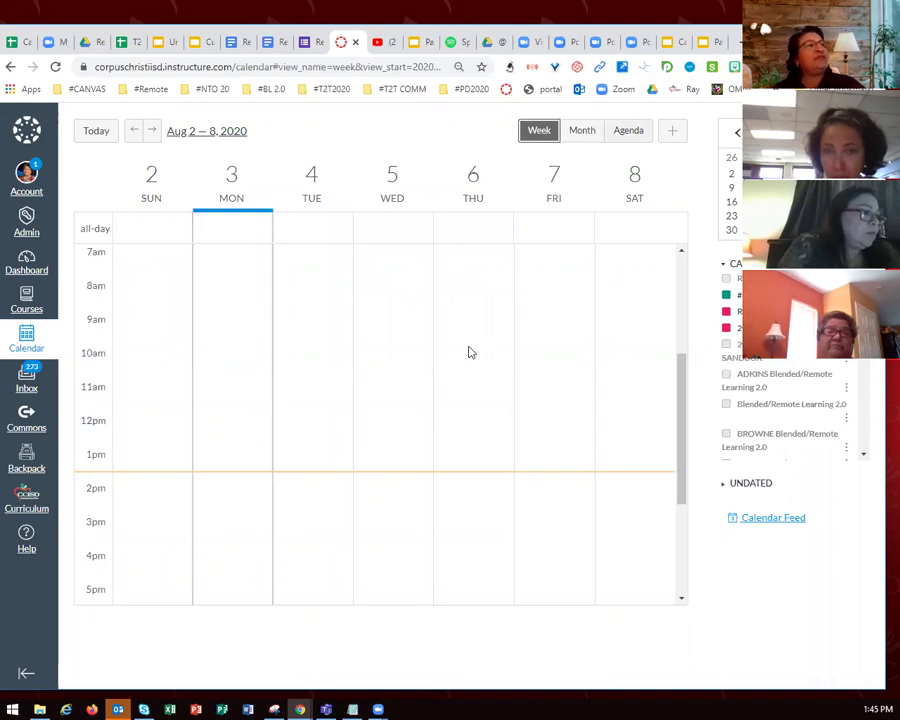
scroll(470, 352, down, 3)
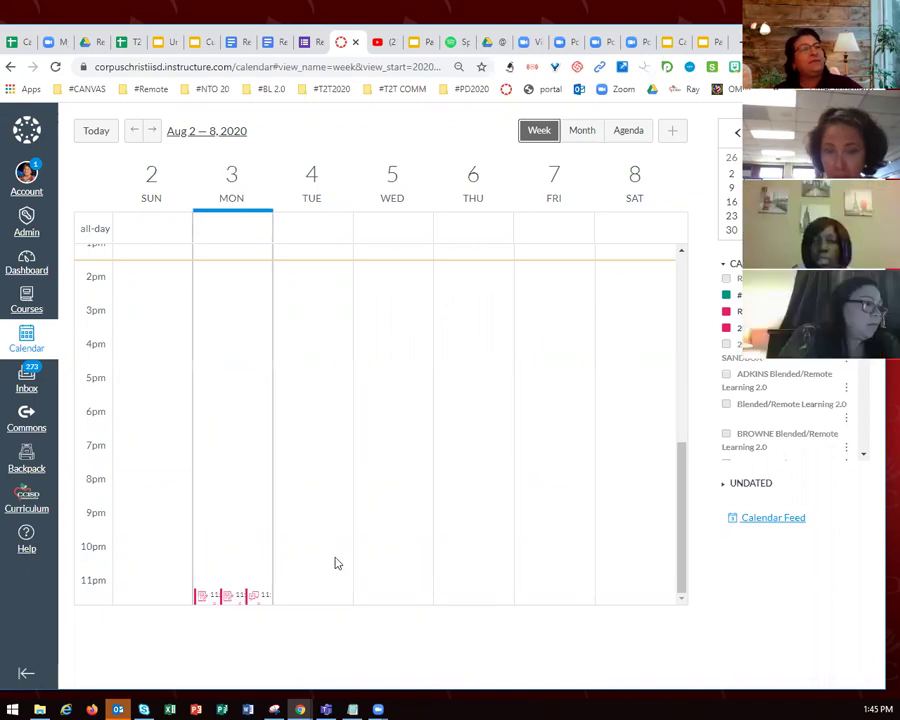
scroll(335, 563, up, 6)
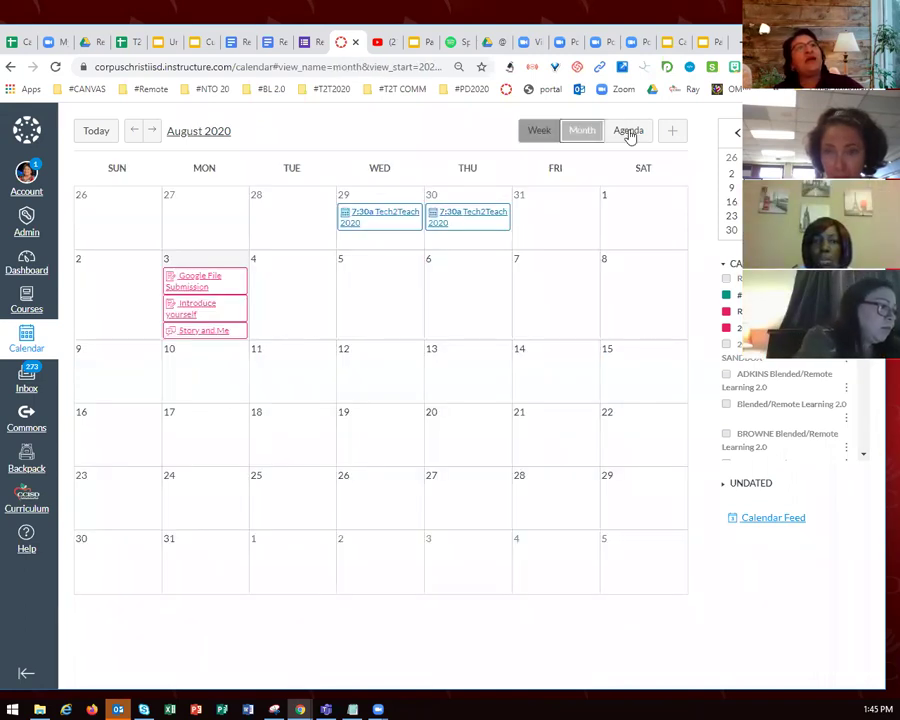
click(629, 131)
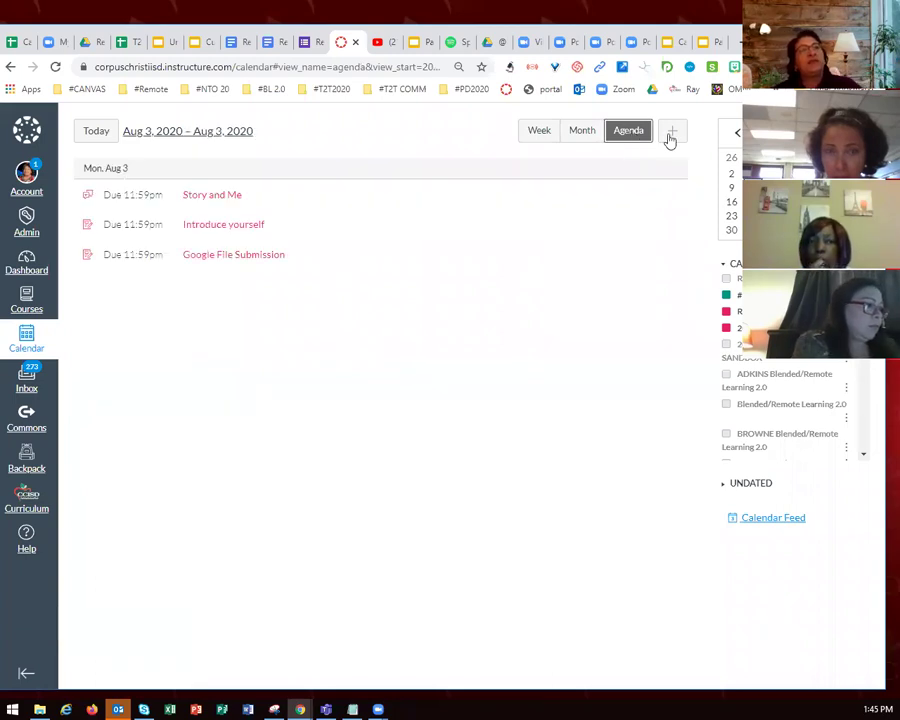
click(578, 131)
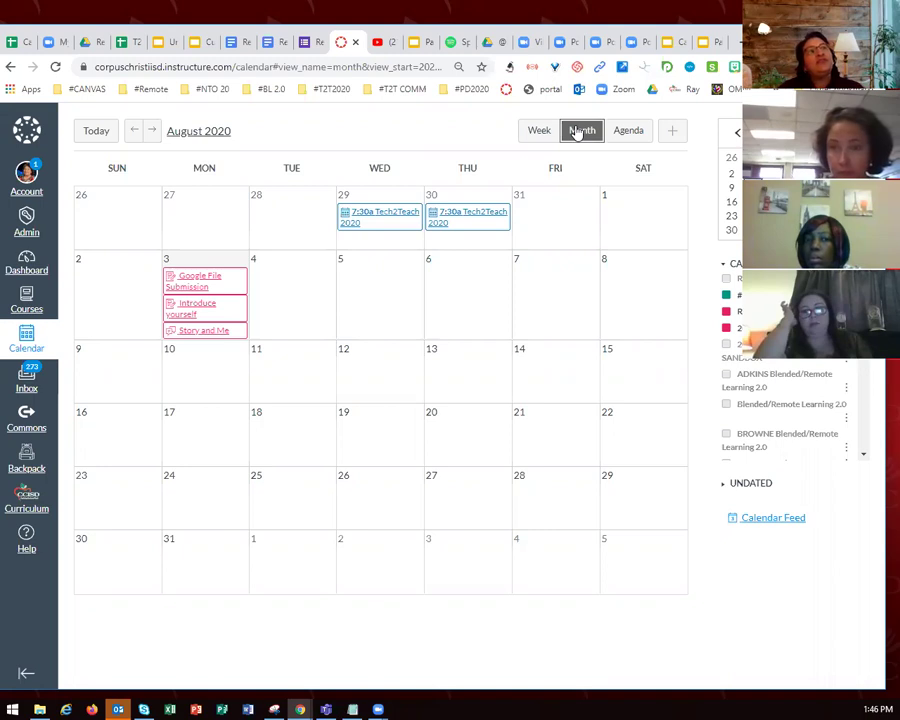
Open a new calendar event, review its My To Do and Assignment forms, and close it without saving
click(675, 134)
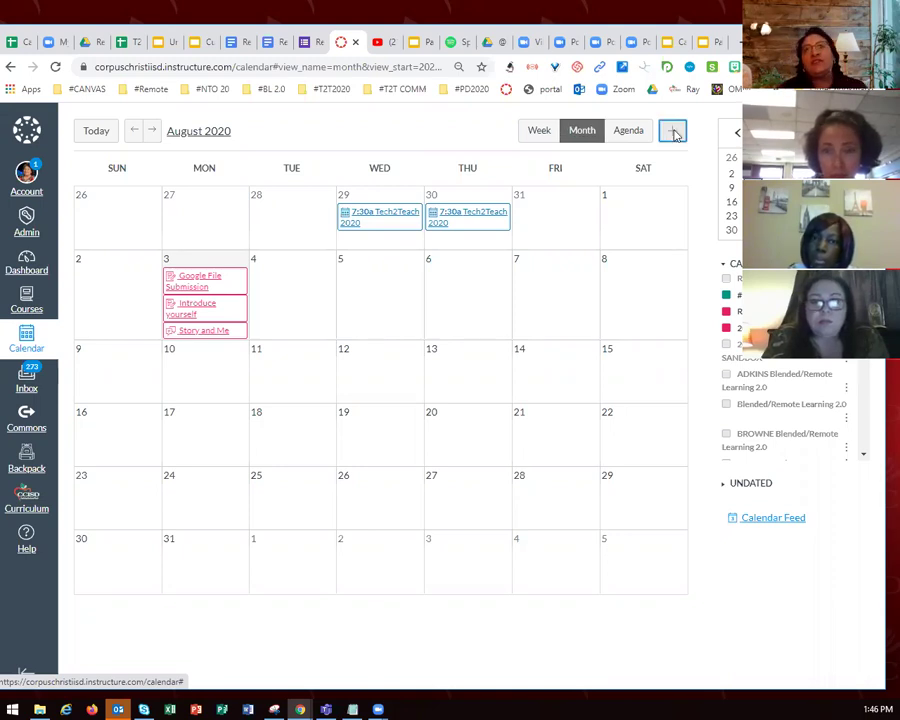
click(675, 134)
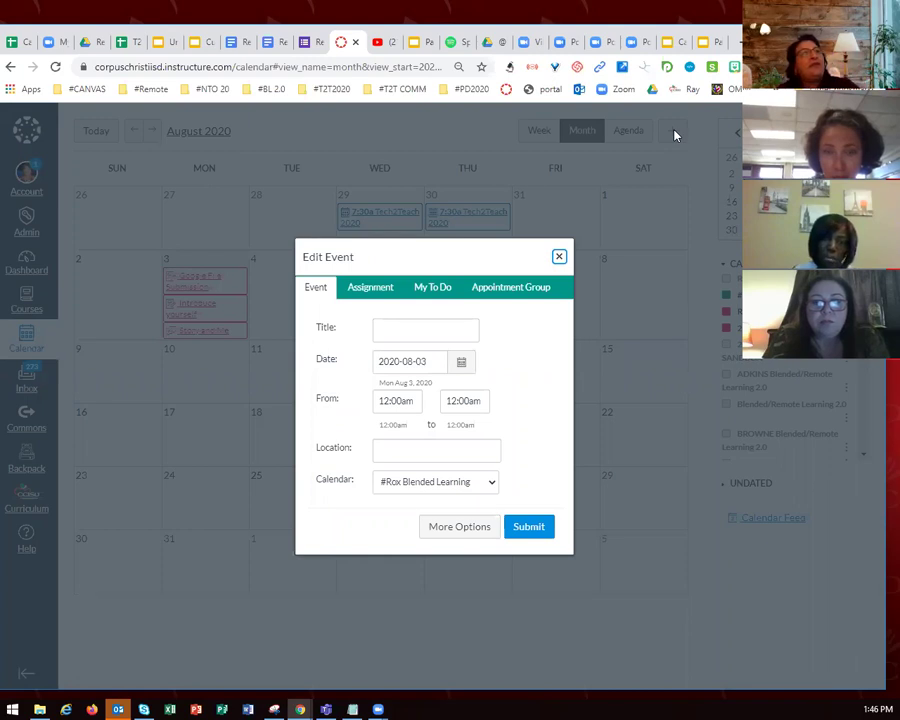
click(433, 288)
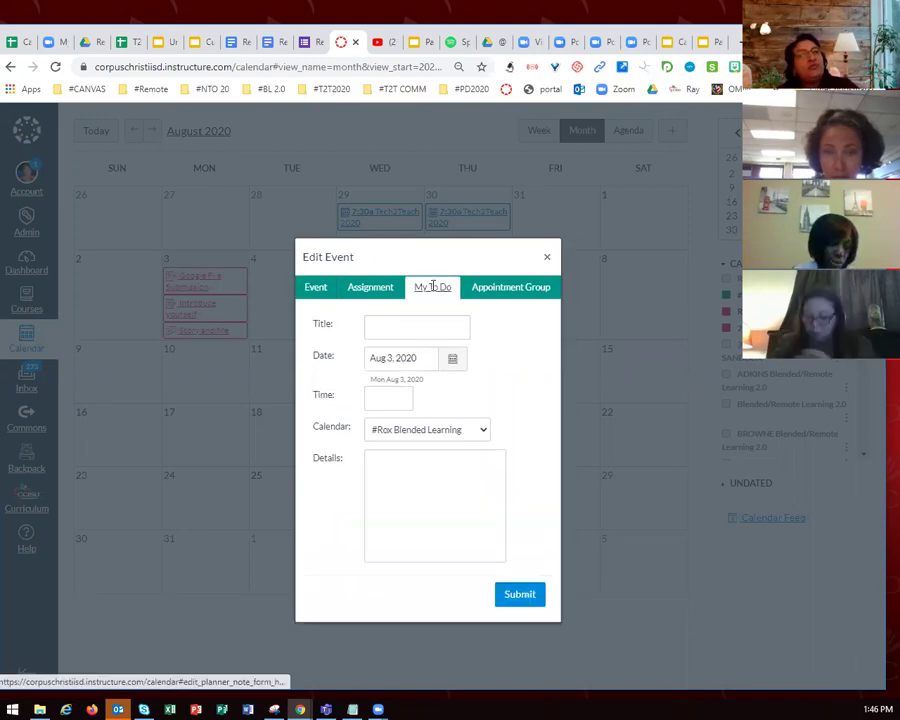
click(370, 289)
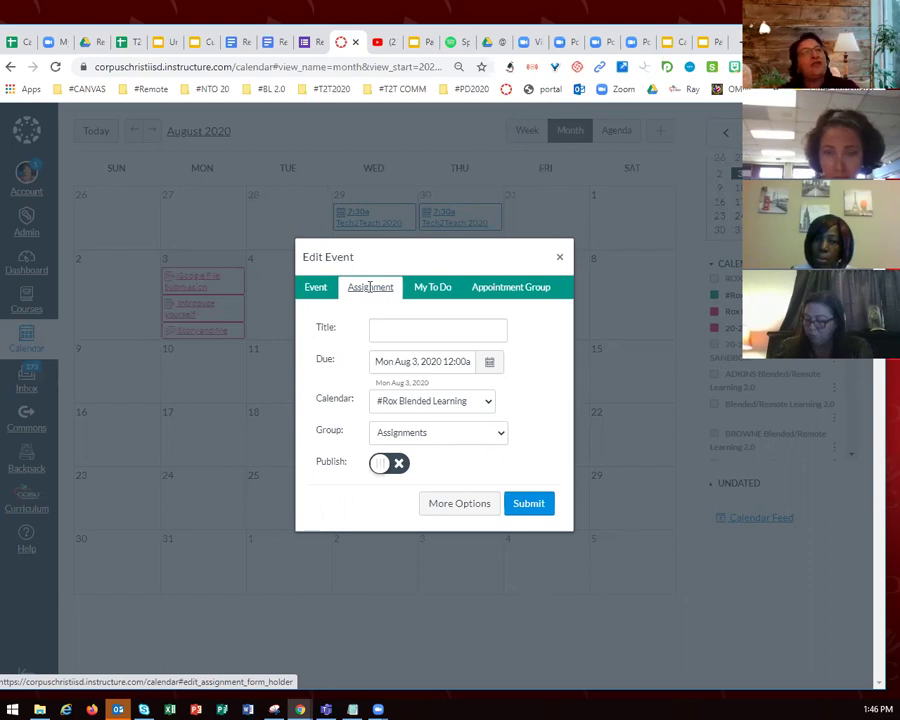
click(559, 261)
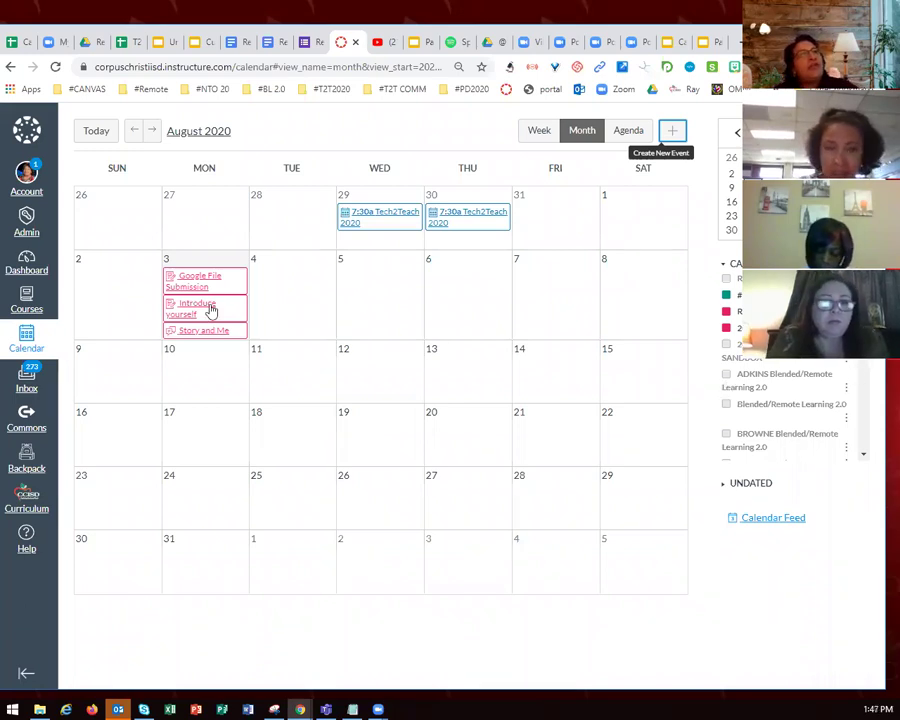
Start a new Canvas Inbox message and choose the favorite course ITC PLC 2019-2020
click(25, 388)
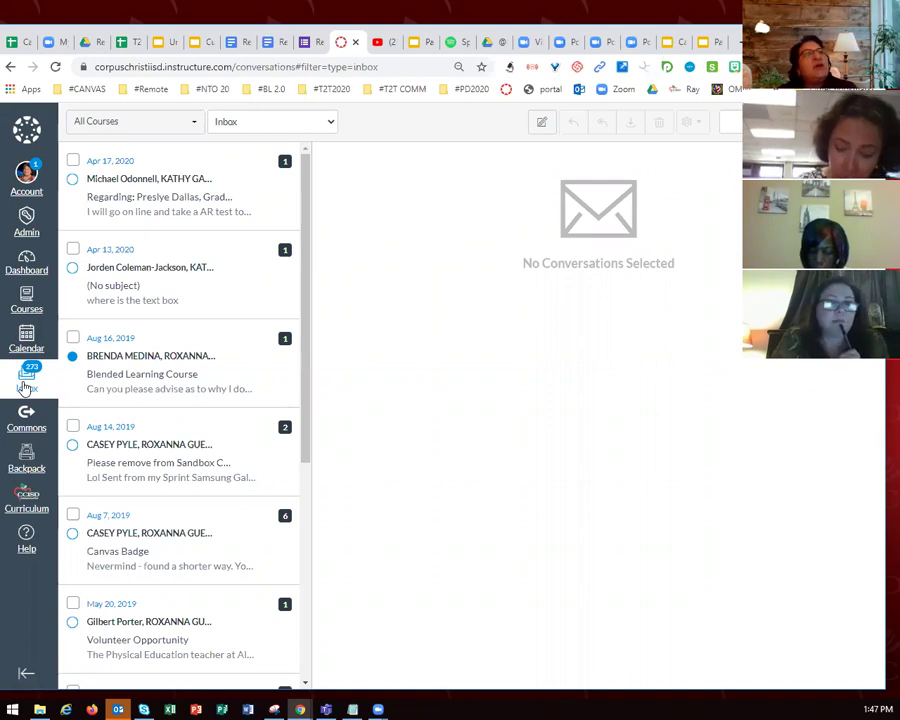
click(541, 123)
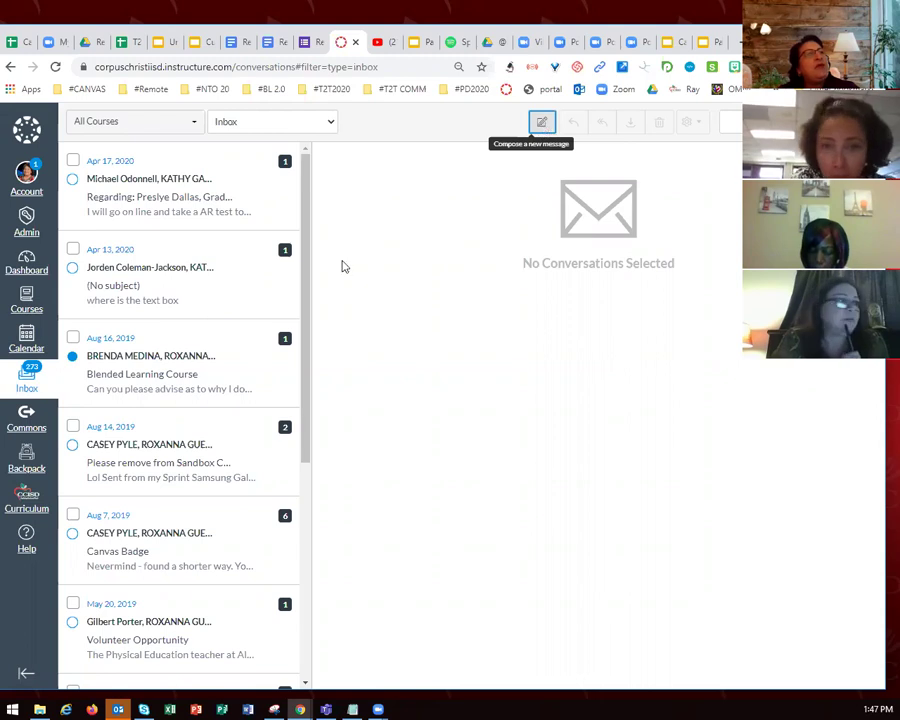
click(391, 280)
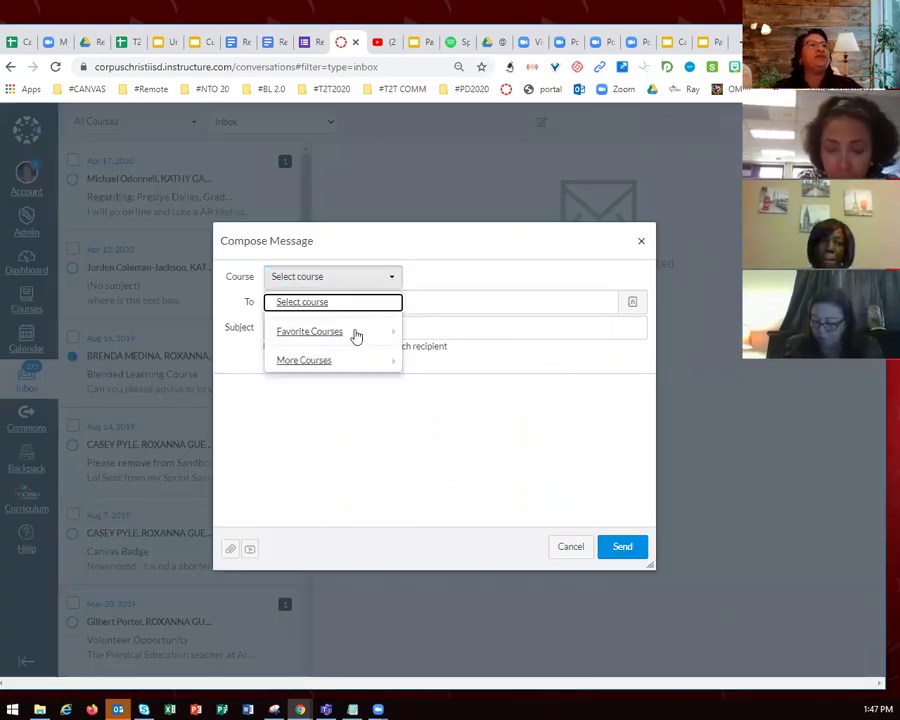
mouse_move(396, 343)
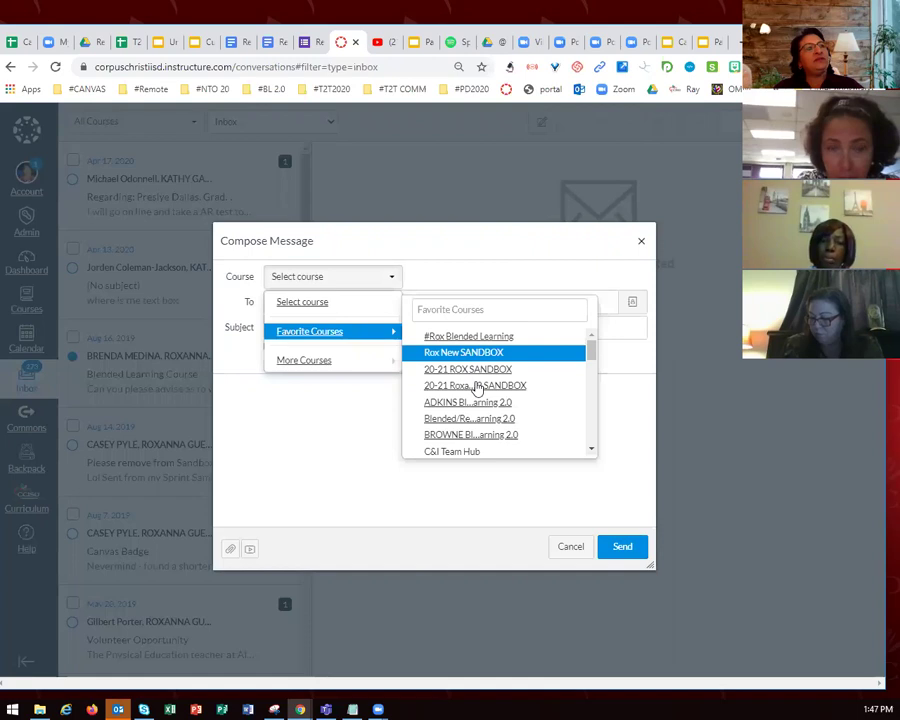
scroll(477, 389, down, 1)
scroll(477, 389, down, 3)
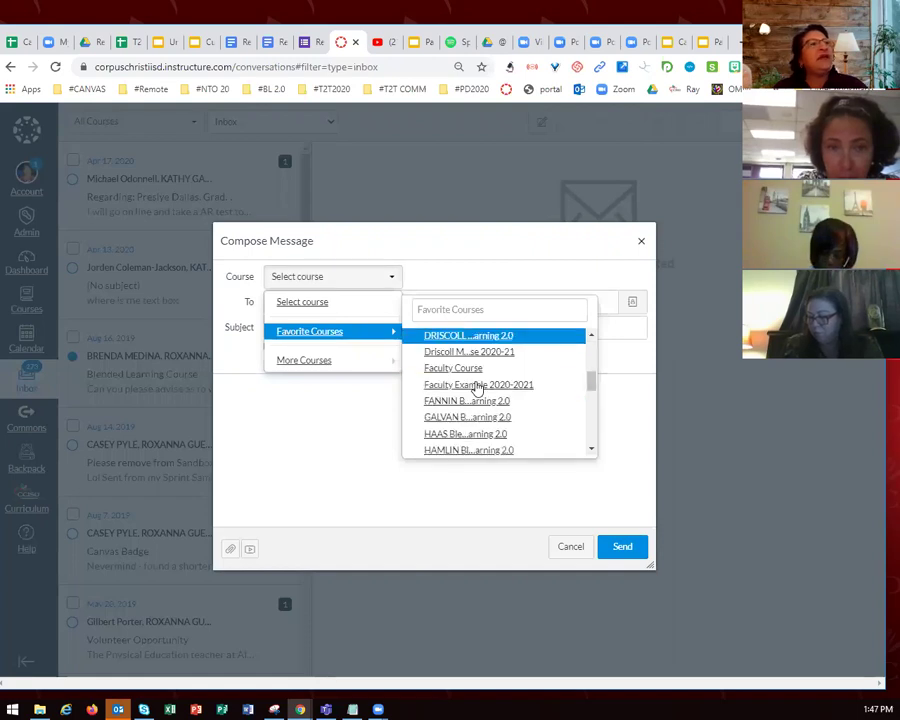
scroll(480, 391, down, 2)
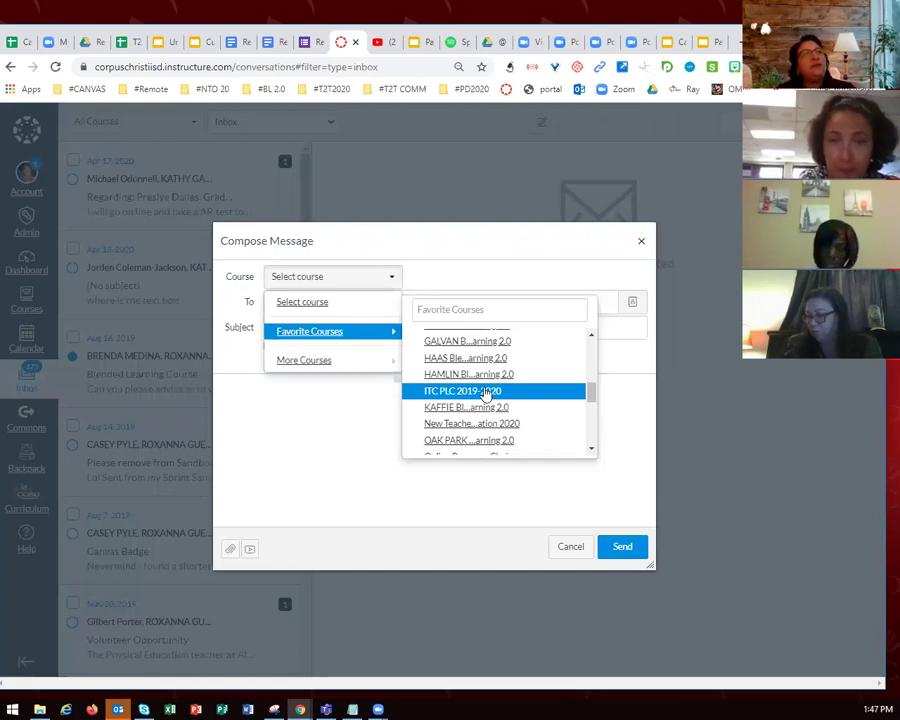
click(485, 390)
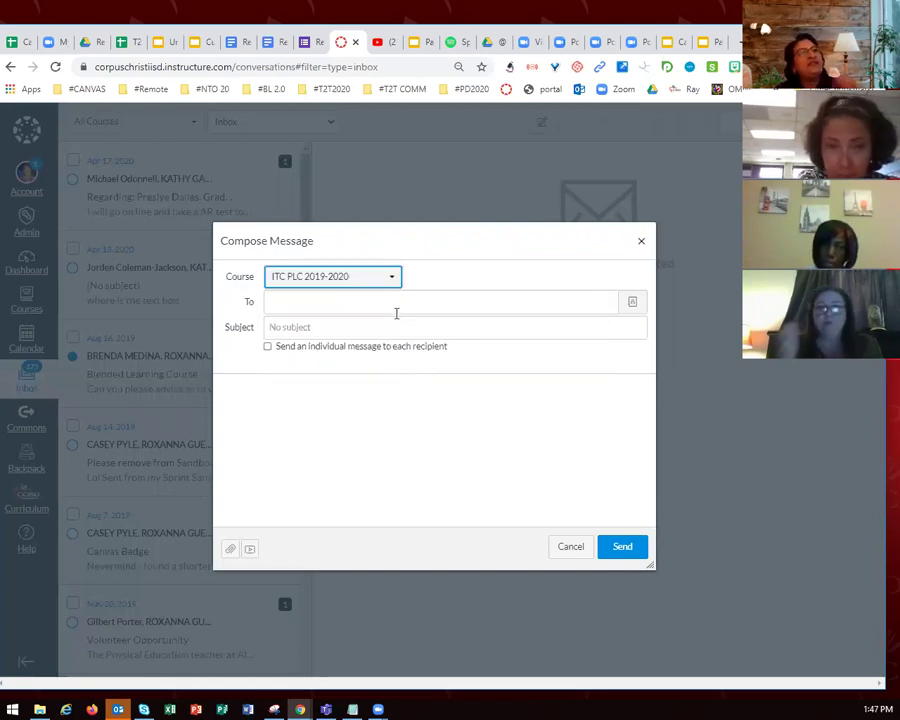
Add two course members as message recipients by searching for their names
click(308, 303)
text(mari)
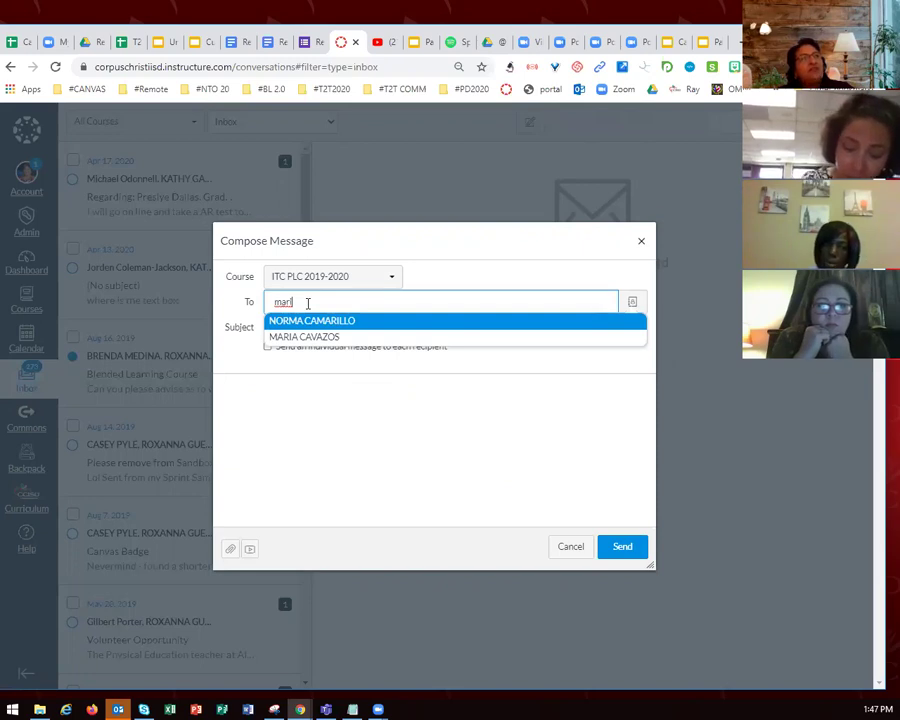
click(350, 335)
text(b)
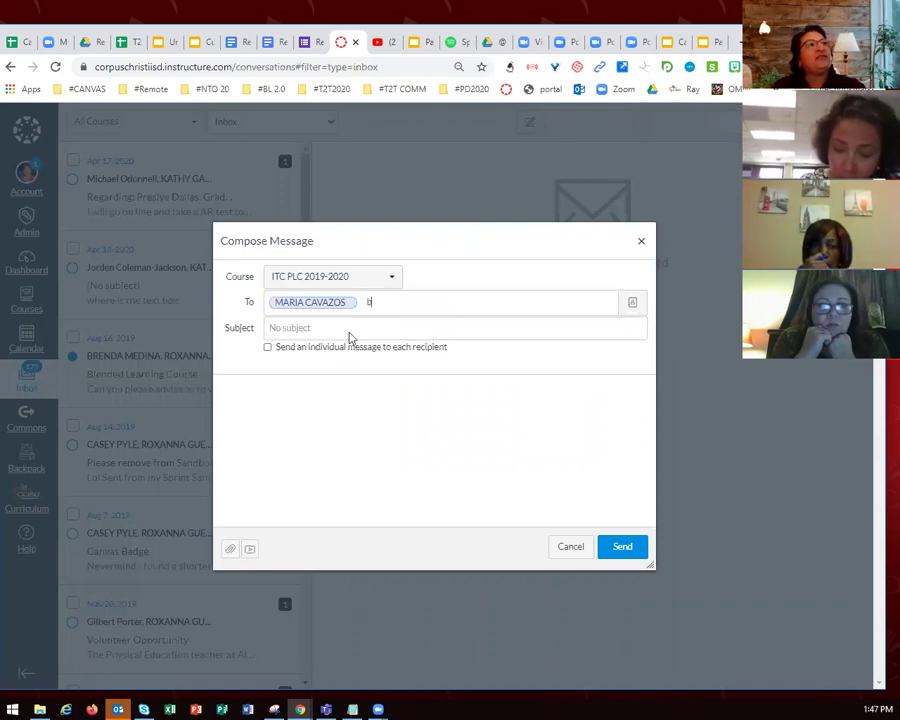
text(rande)
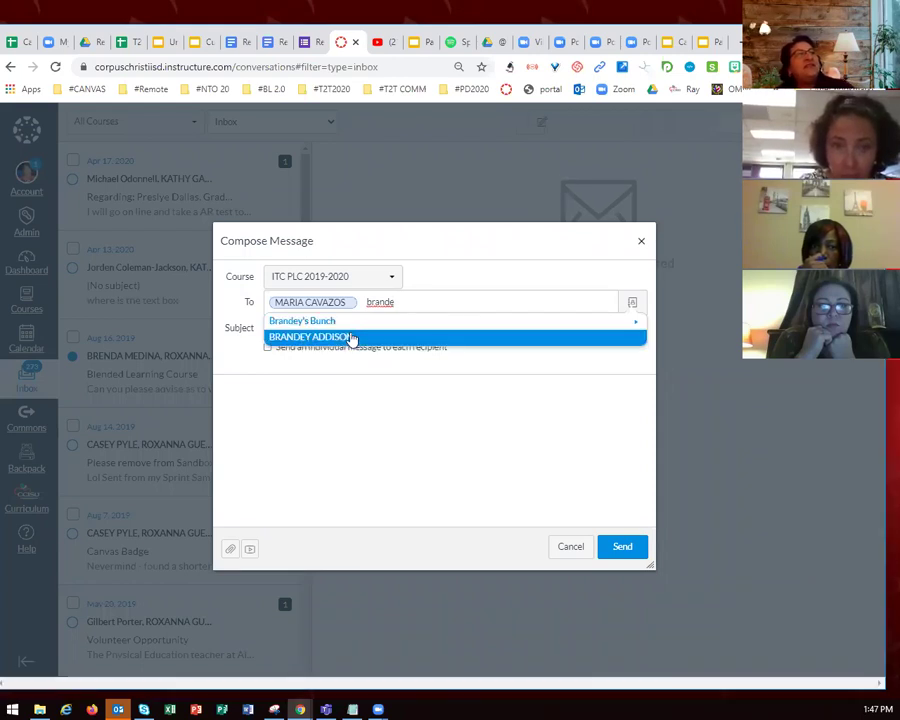
click(351, 338)
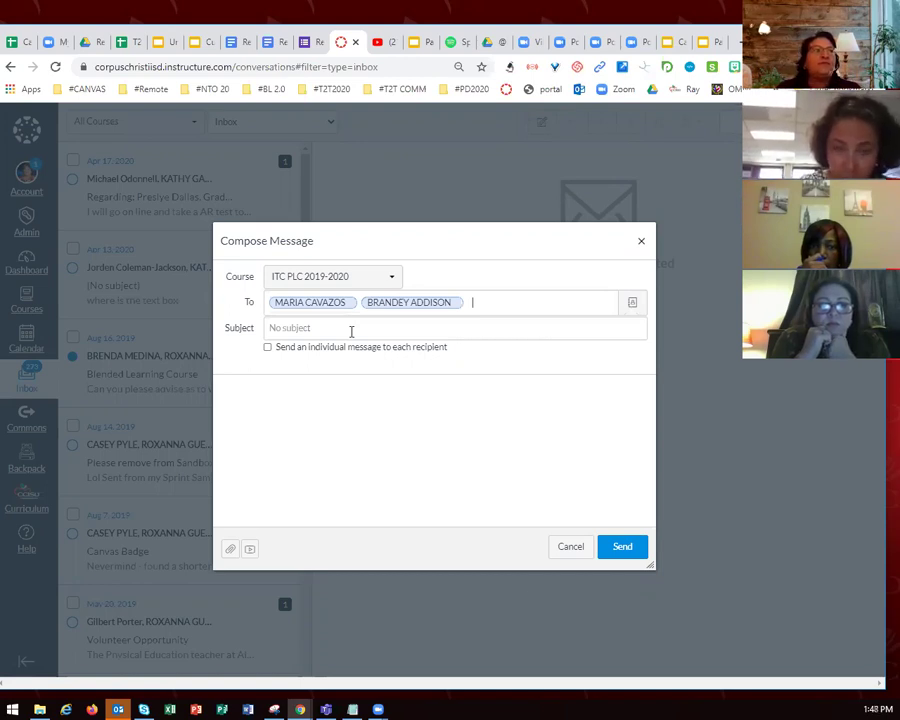
Add a third recipient from the Teachers group in the course address book
click(633, 305)
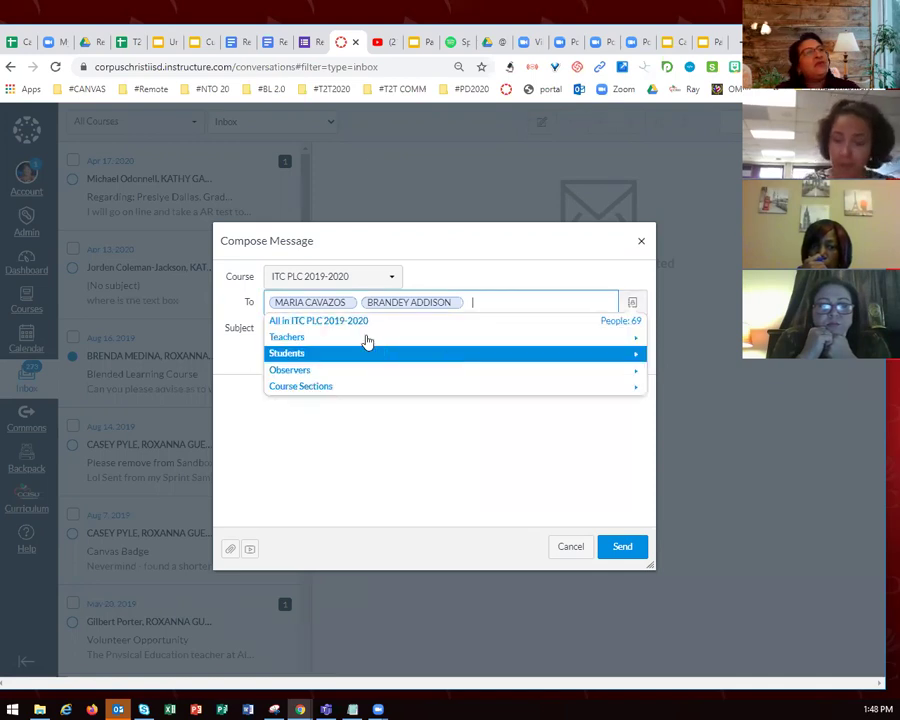
click(367, 342)
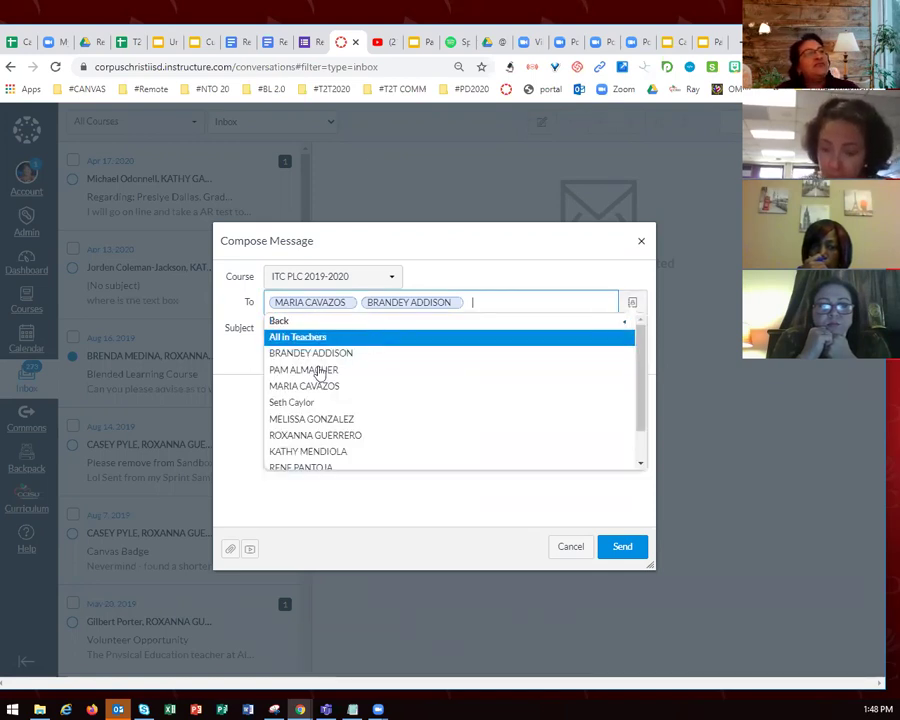
click(300, 417)
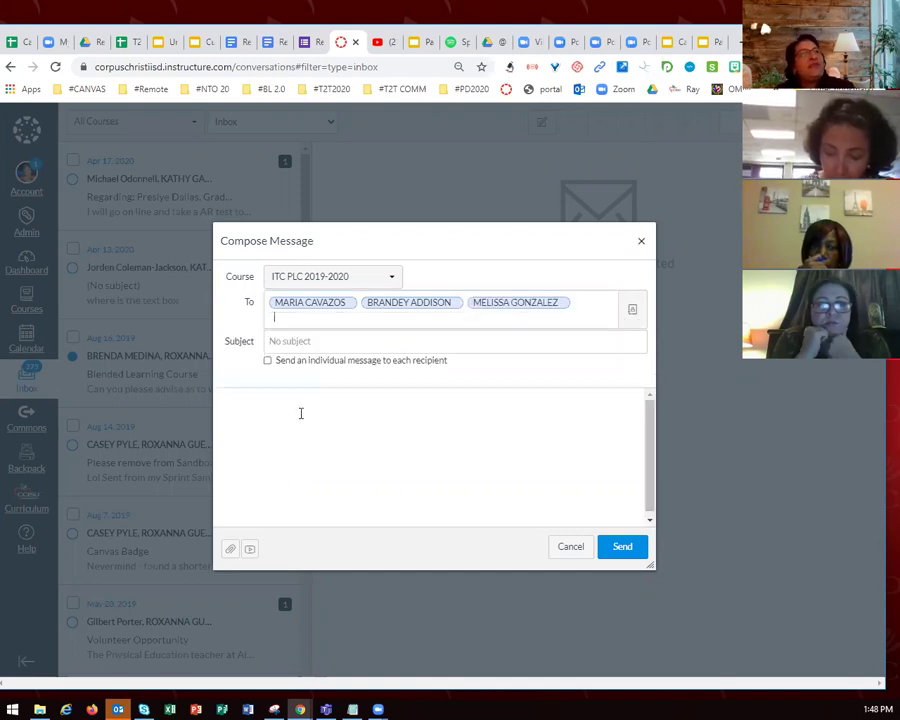
Enter the subject Hello and enable sending an individual message to each recipient
click(309, 342)
text(Hello)
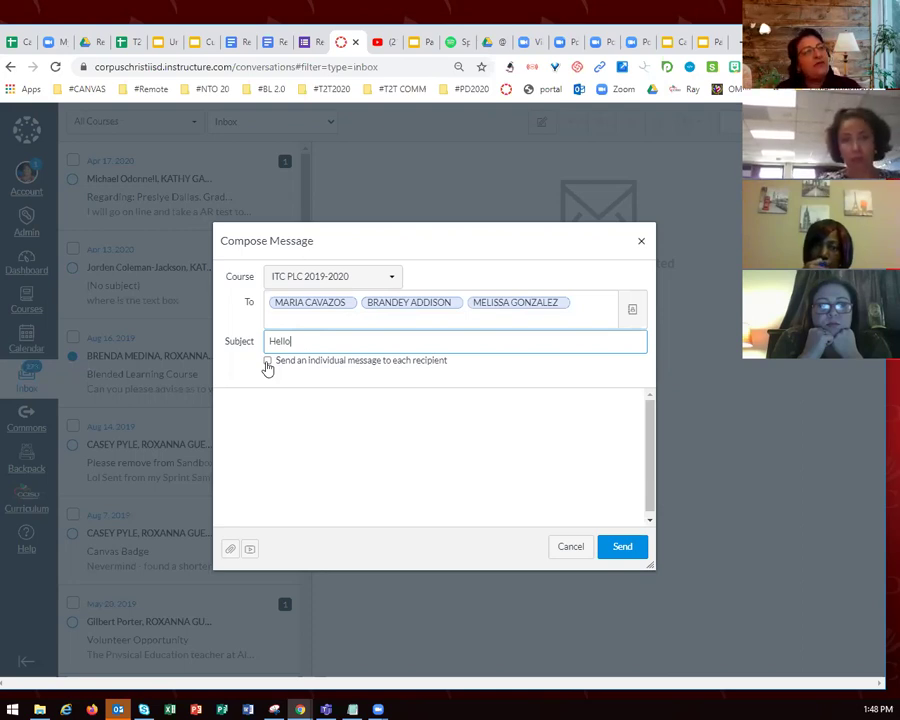
click(267, 362)
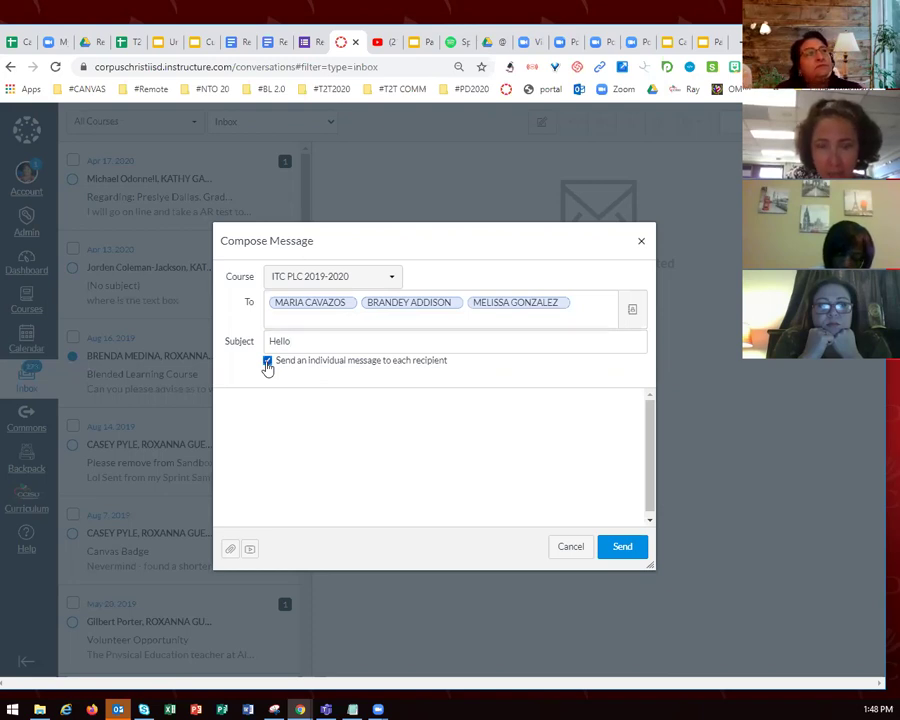
Enter placeholder text in the message body, select it all, and cancel the message without sending it
click(310, 419)
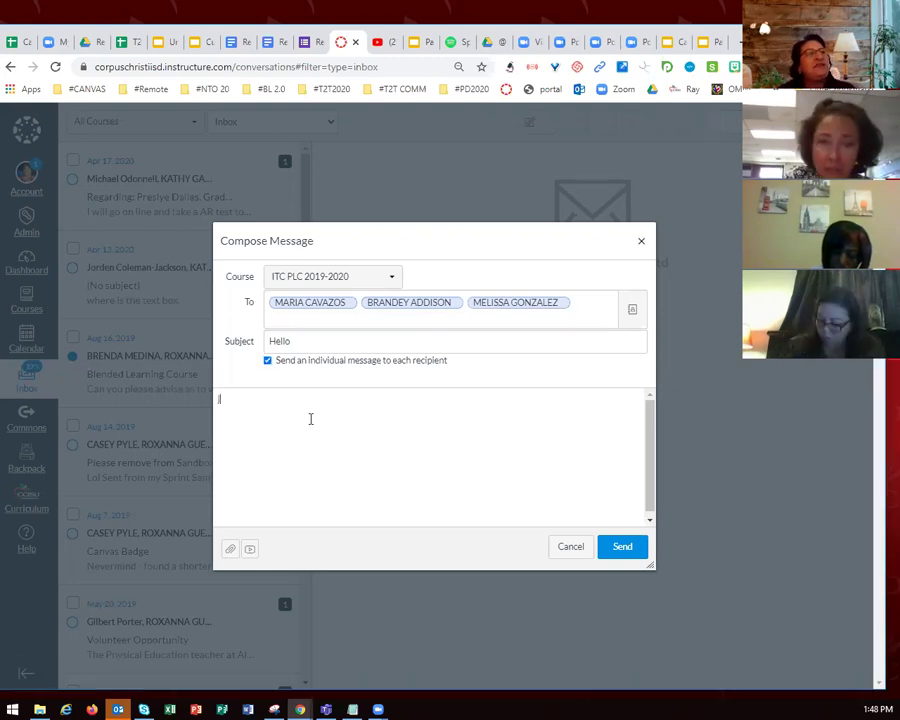
text(jfadjfjalfkjalskjfsak)
key(ctrl+a)
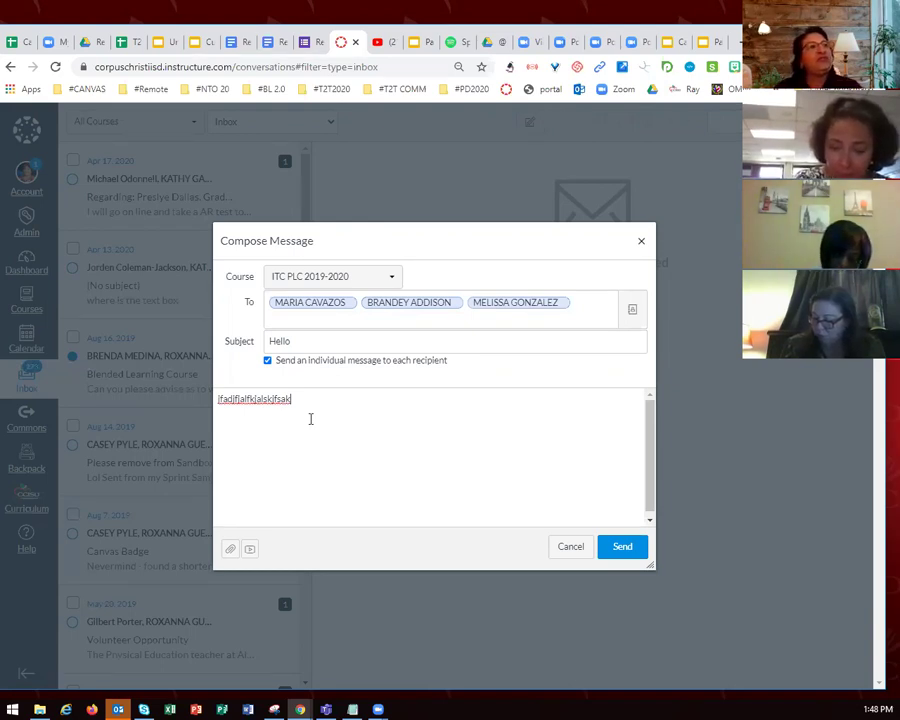
click(571, 547)
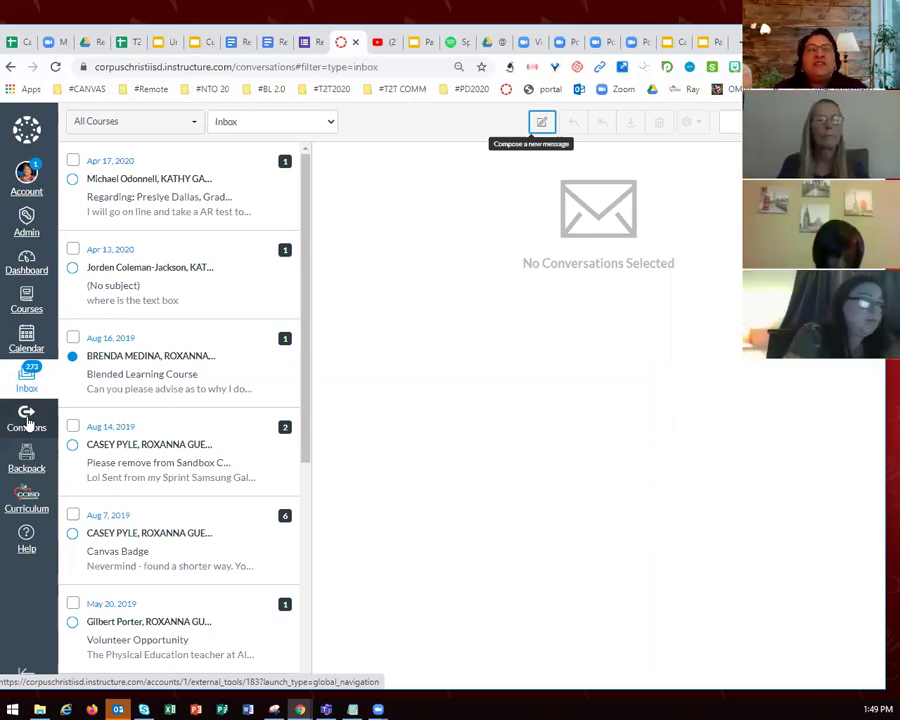
Open Canvas Commons and search its shared resources for Geometry
click(27, 424)
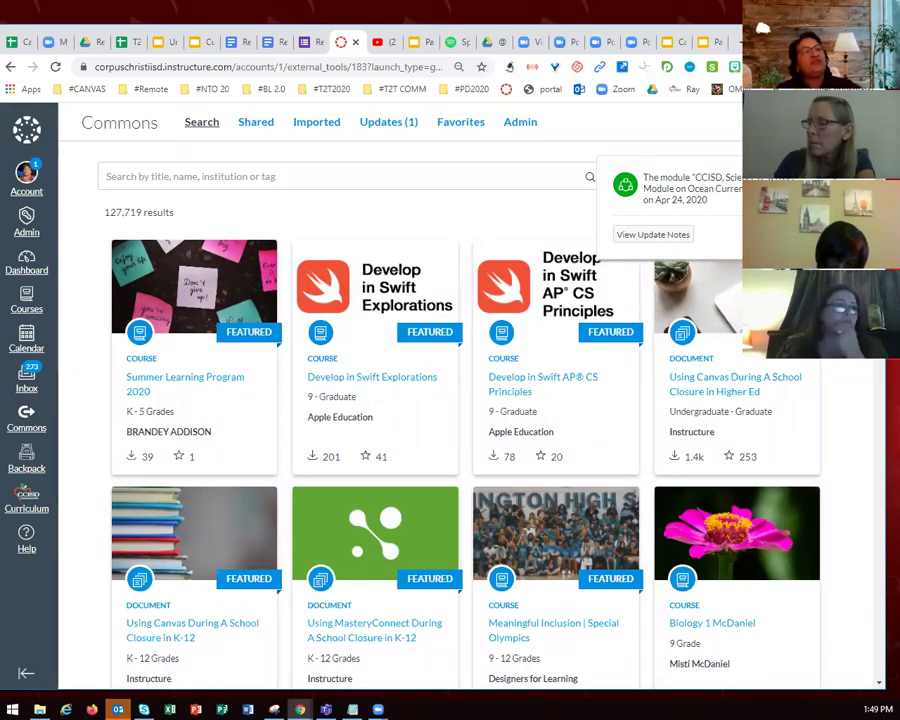
click(201, 175)
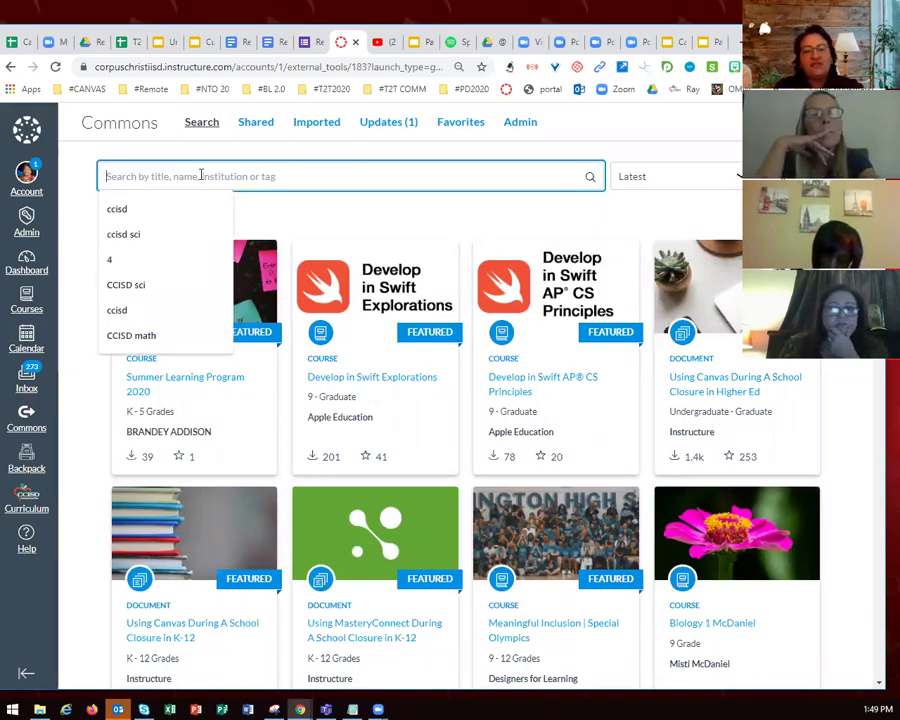
text(Geomet)
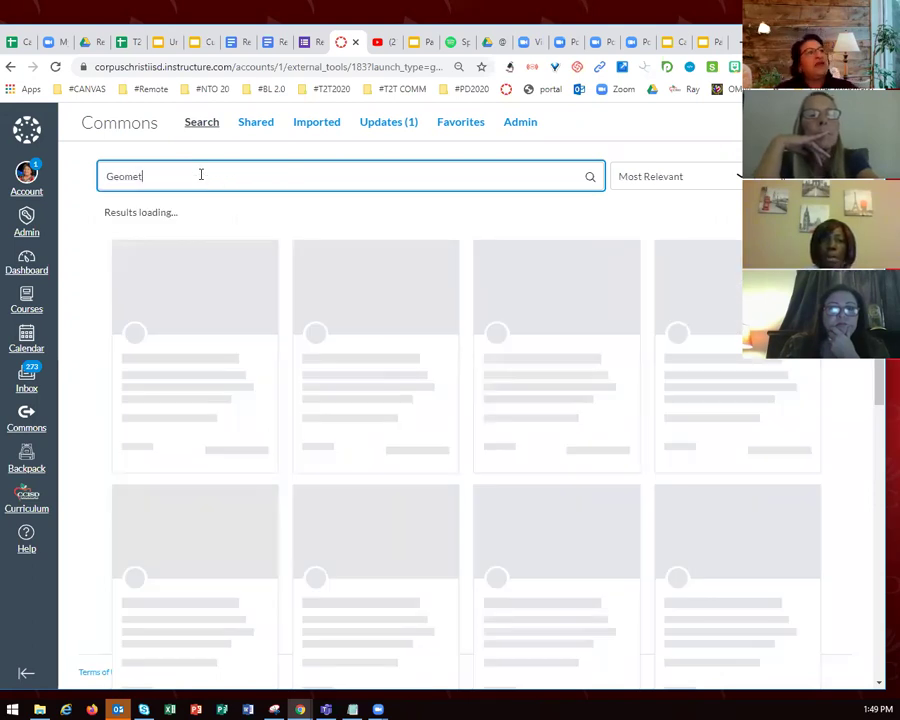
text(ry)
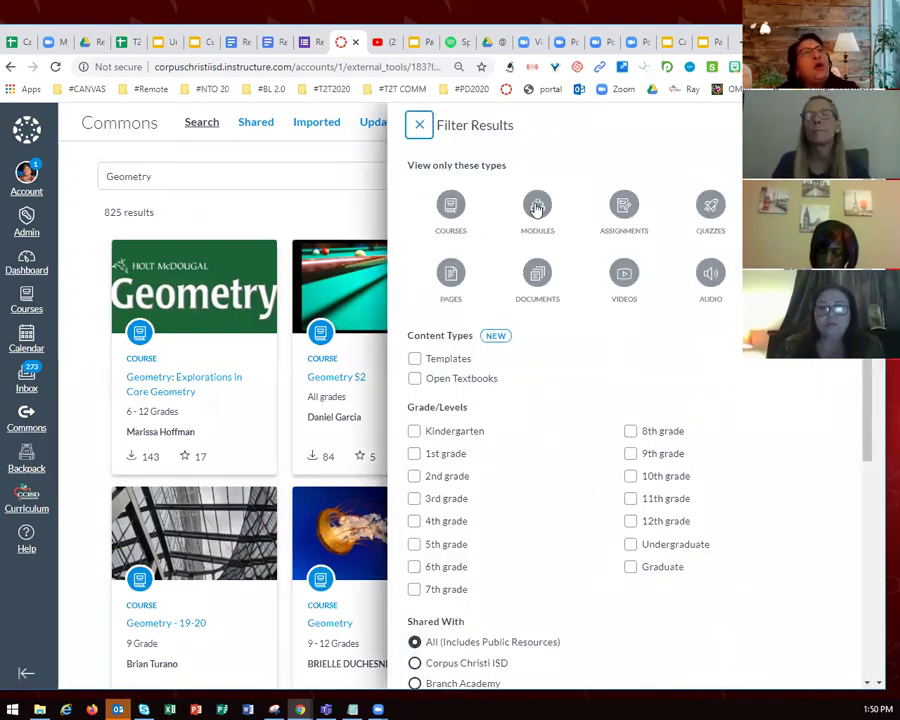
Filter the Geometry results to show only modules for 5th grade
click(537, 208)
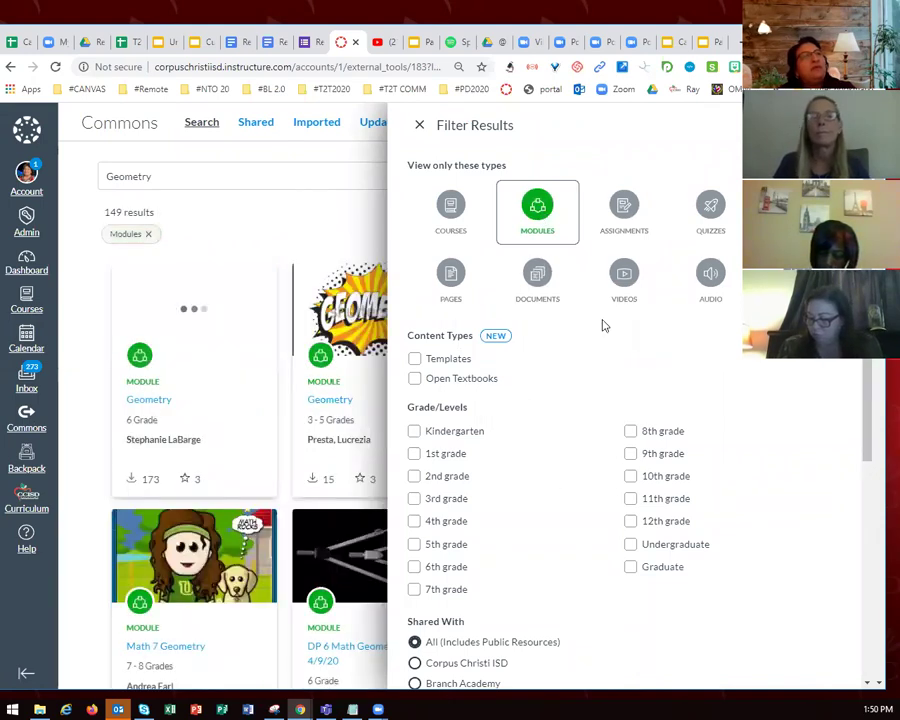
scroll(603, 325, down, 3)
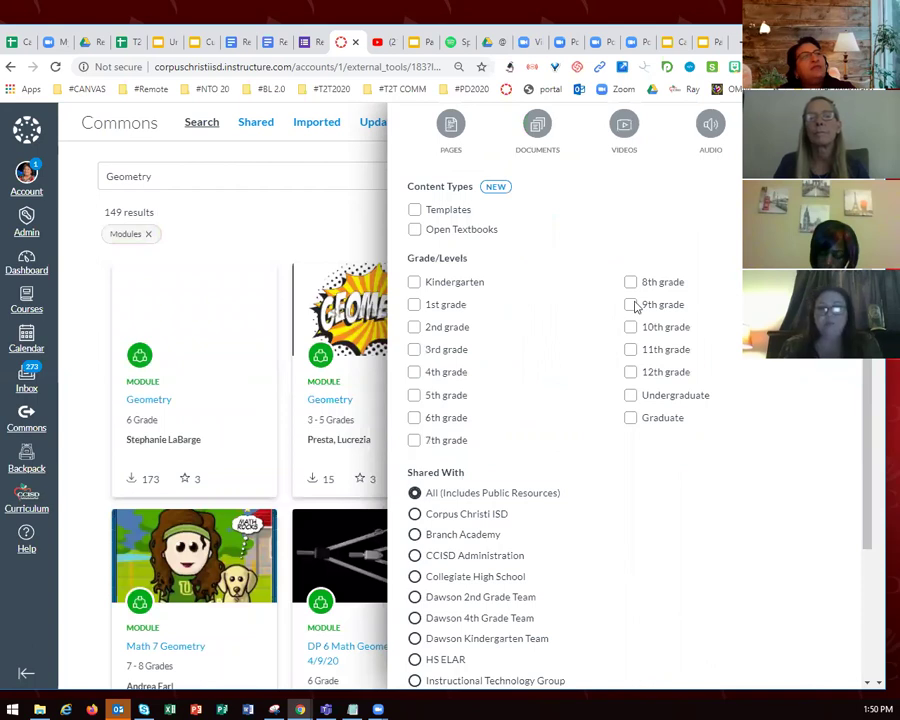
click(414, 418)
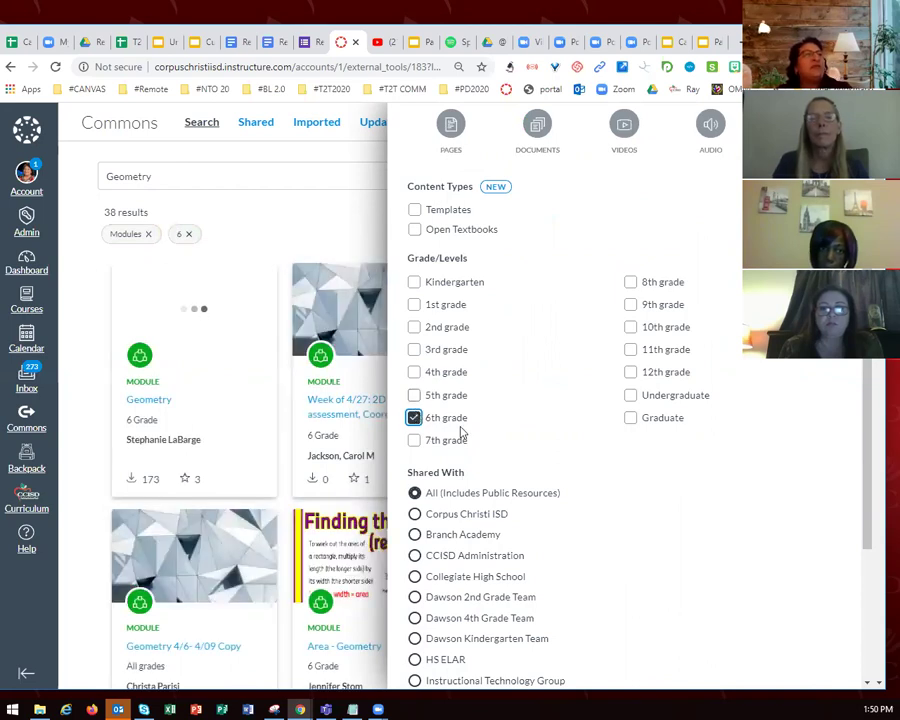
click(414, 395)
key(Tab)
key(space)
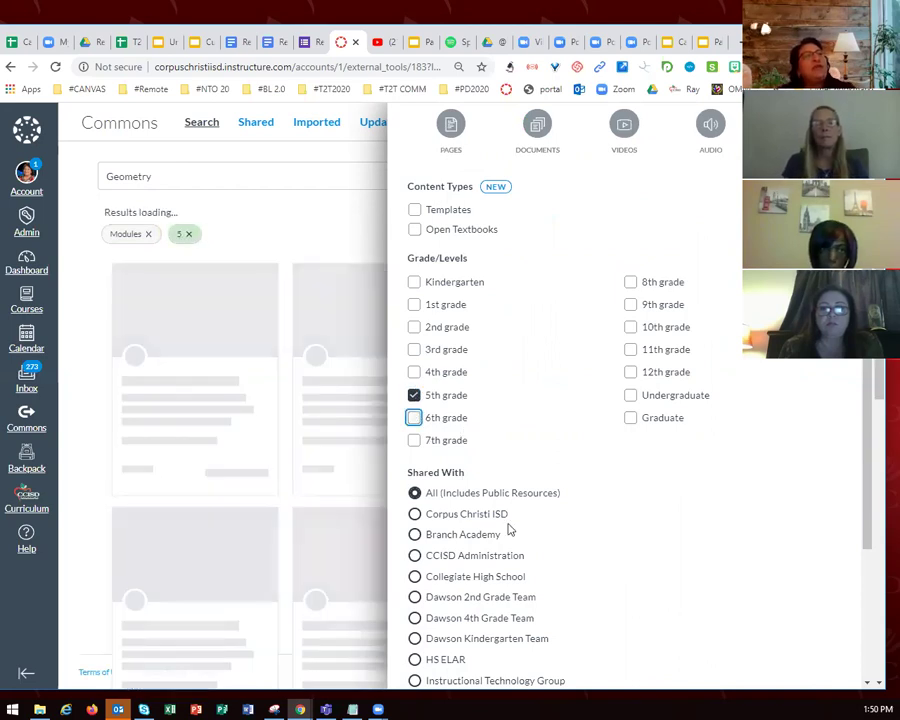
Limit the filtered results to resources shared with Corpus Christi ISD and close the filter options
scroll(509, 530, down, 2)
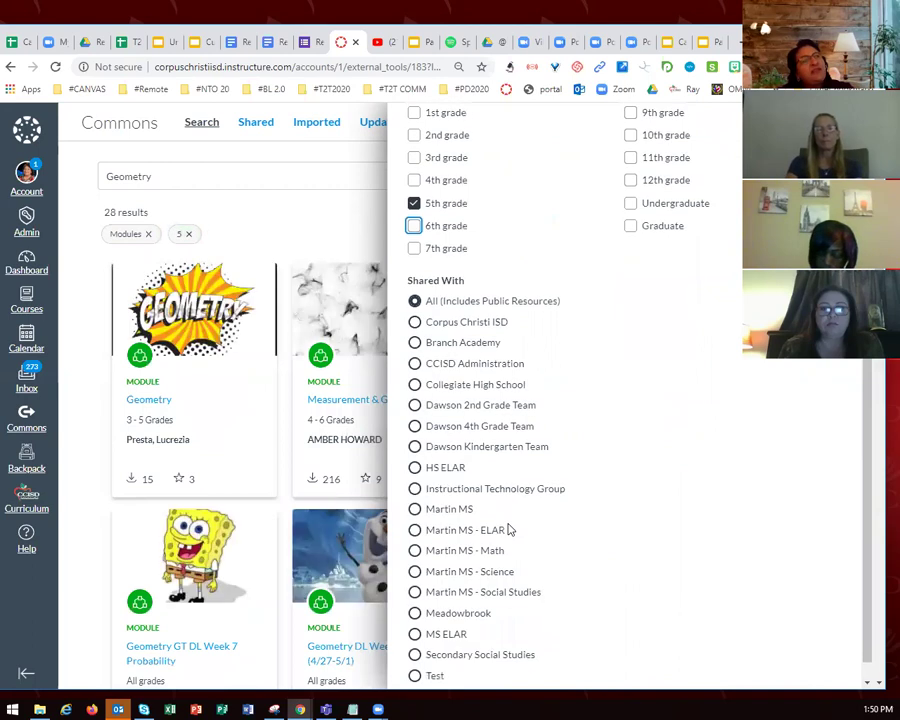
scroll(509, 530, down, 1)
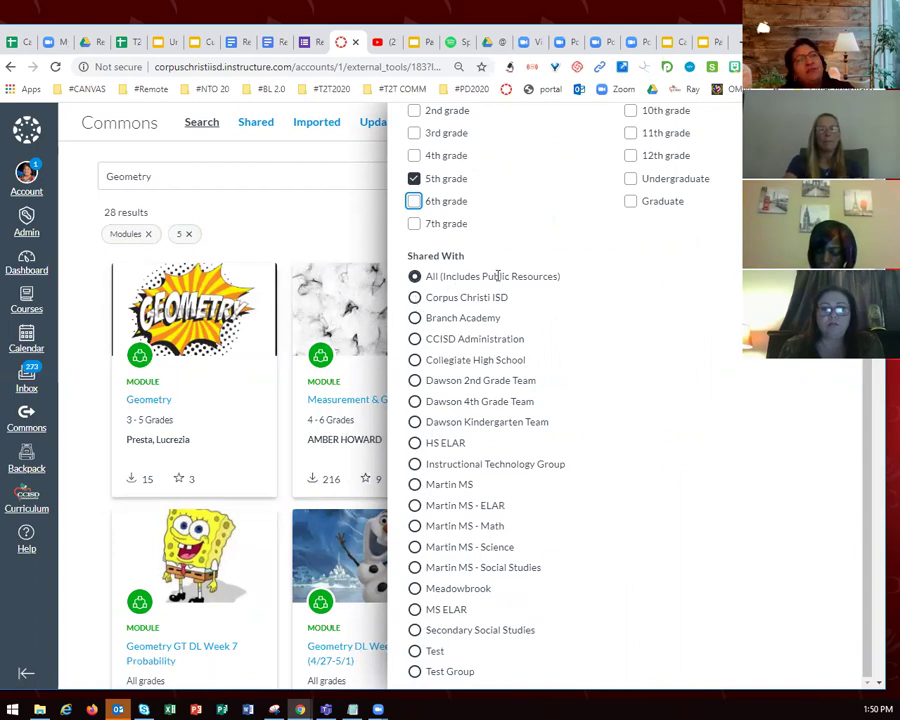
click(415, 299)
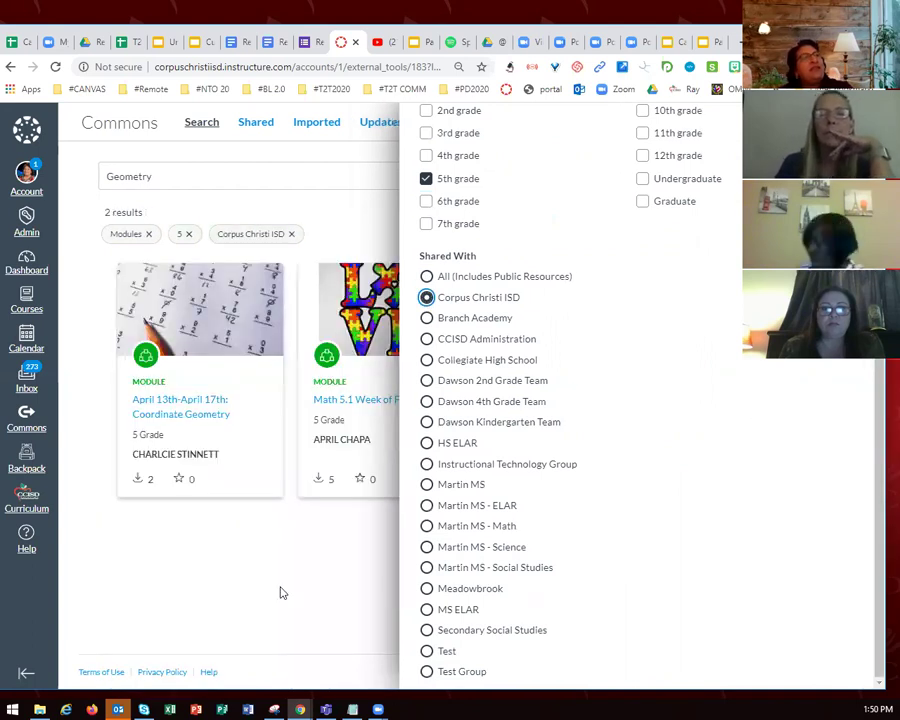
click(396, 285)
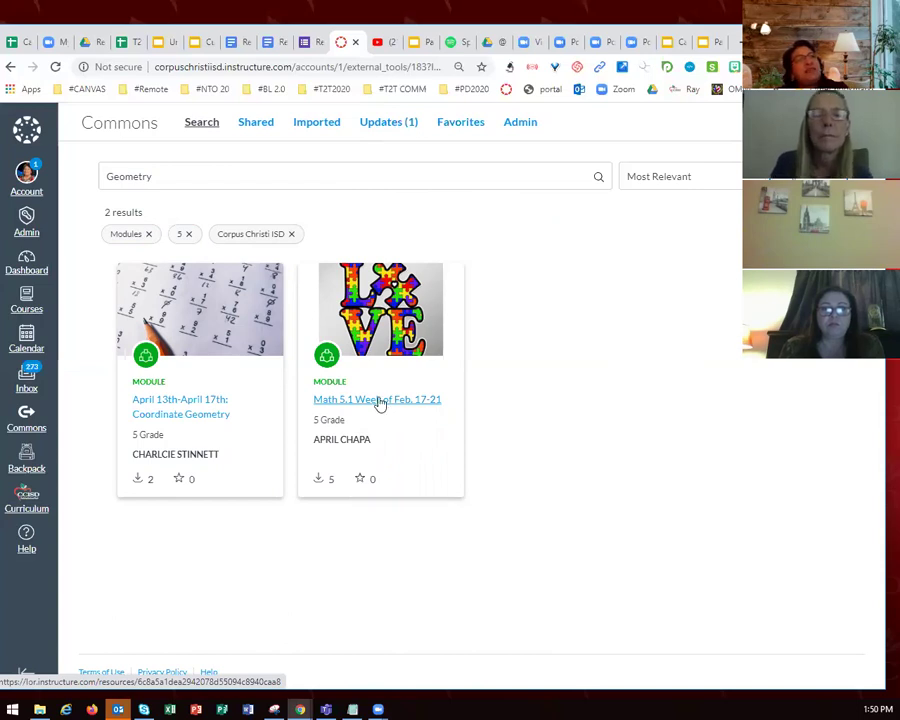
Open the Math 5.1 Week of Feb. 17-21 module and review its details, version notes and preview
click(380, 401)
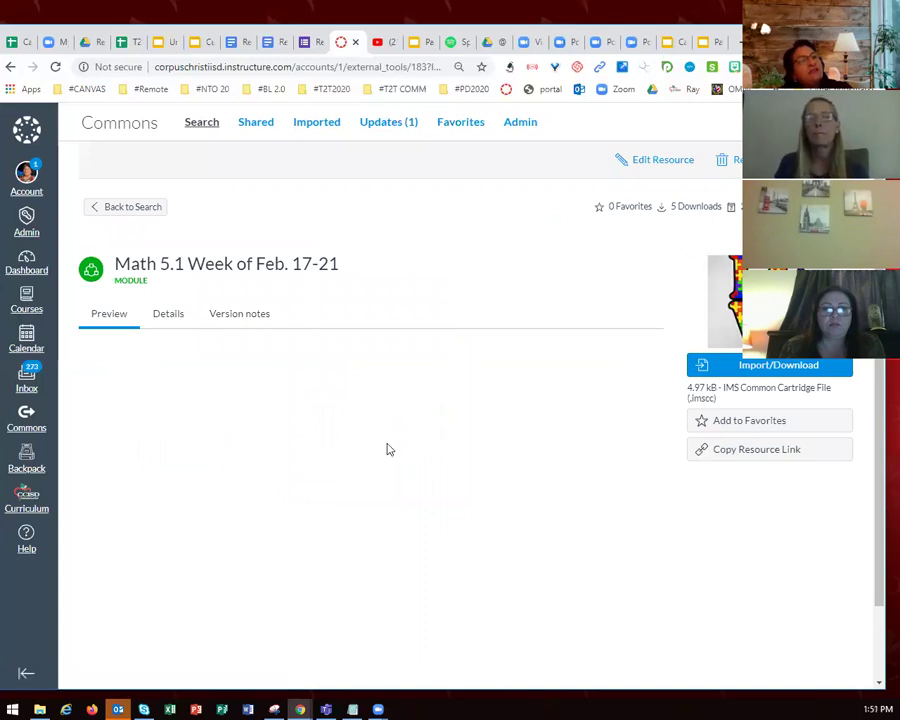
click(171, 317)
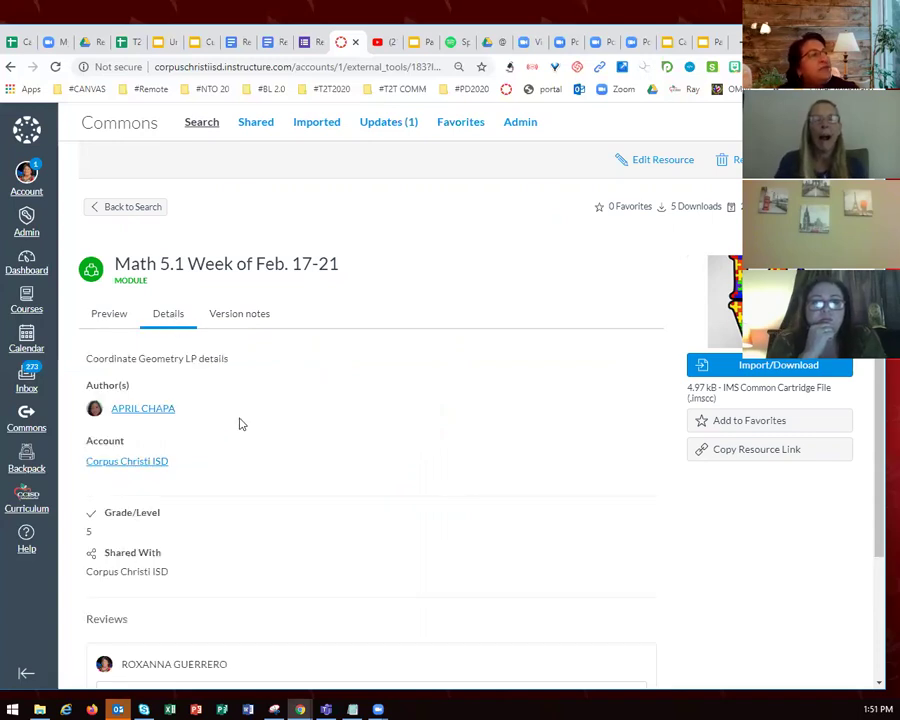
scroll(253, 560, down, 2)
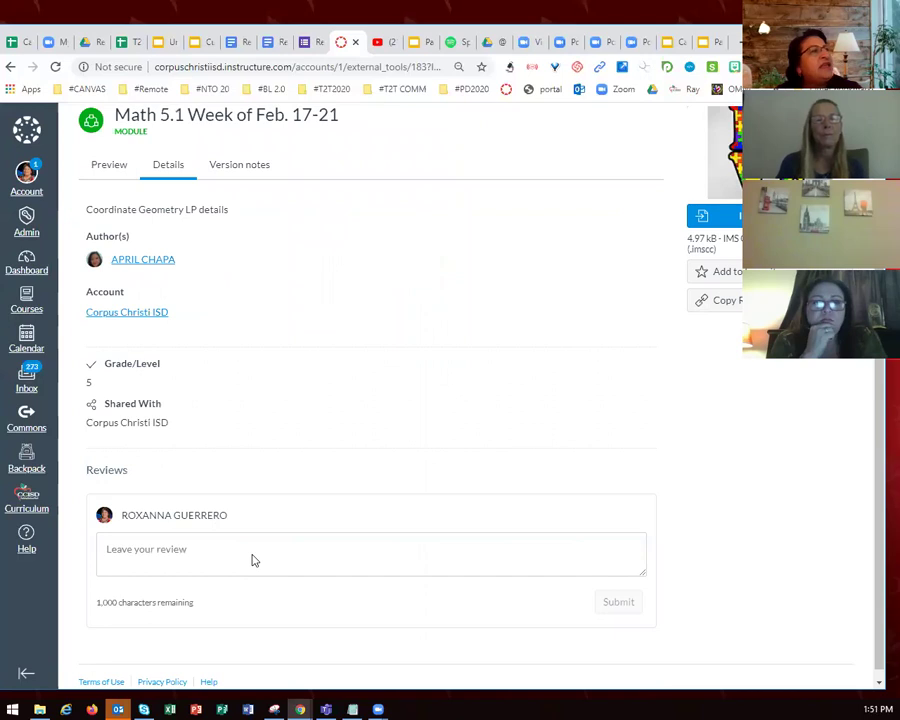
scroll(227, 323, up, 2)
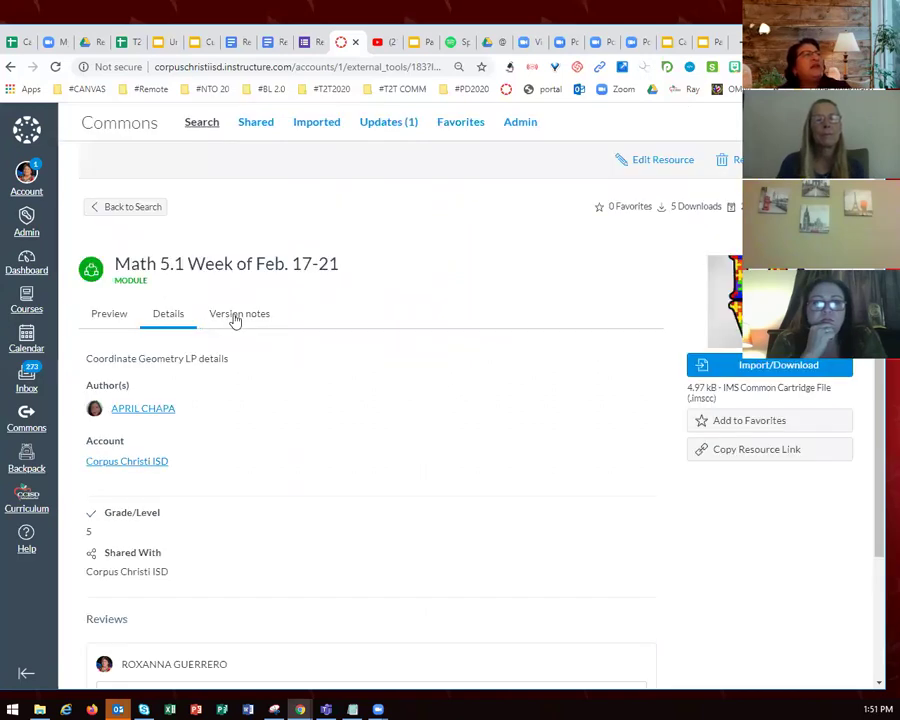
click(236, 315)
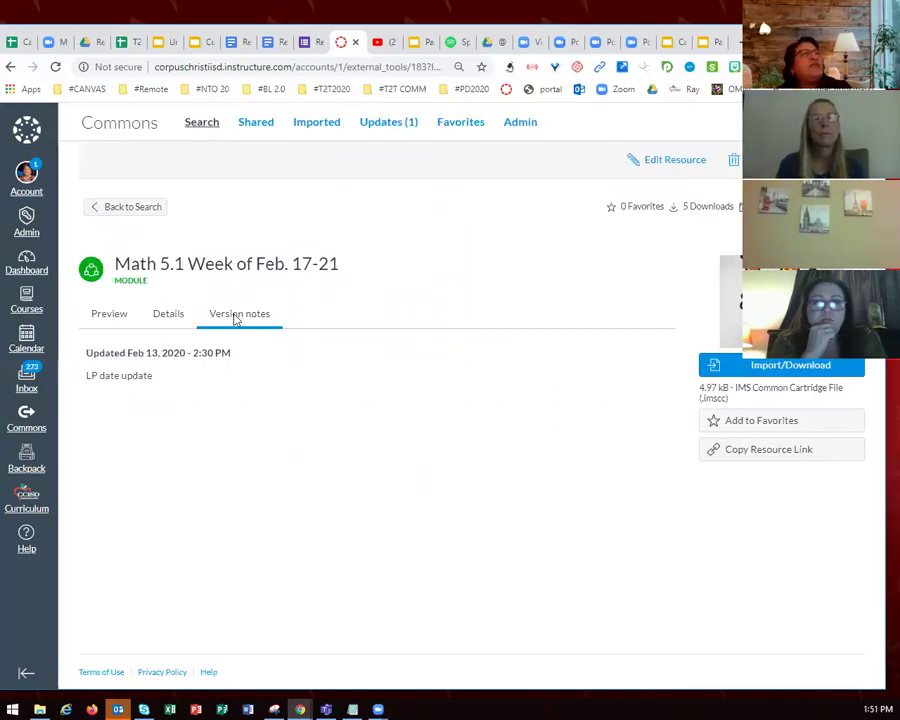
click(110, 318)
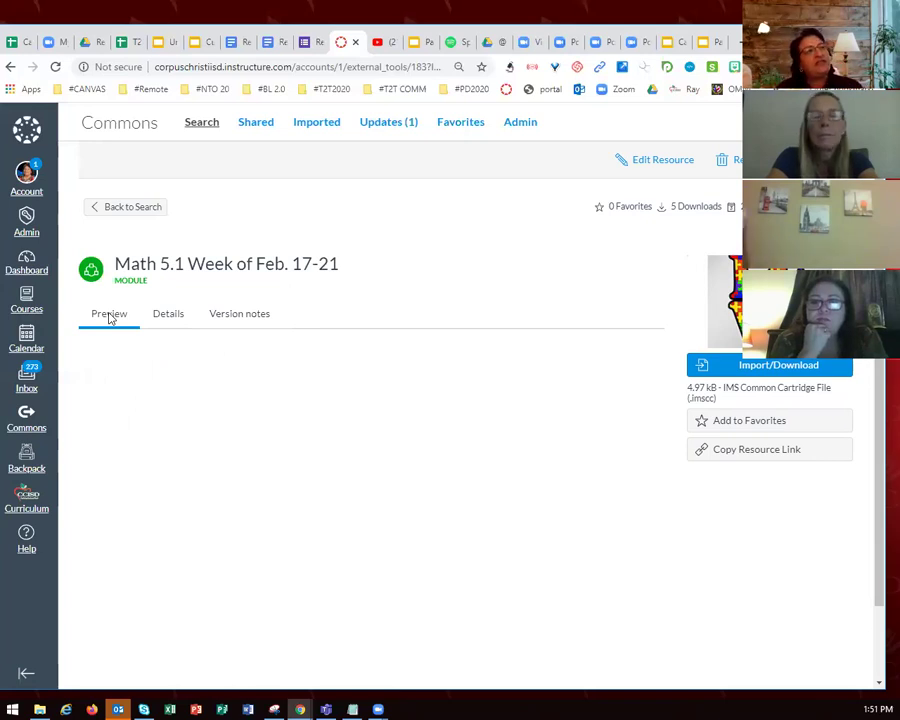
Select the first 20-21 sandbox course as the module's import destination, clear that choice, and close the import options without importing
click(758, 368)
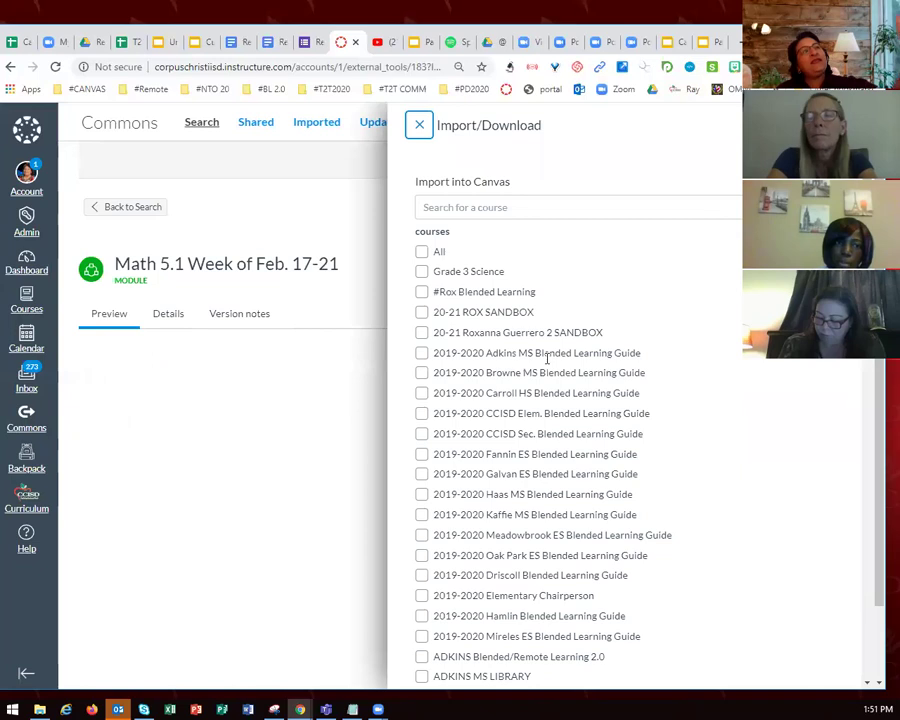
click(424, 313)
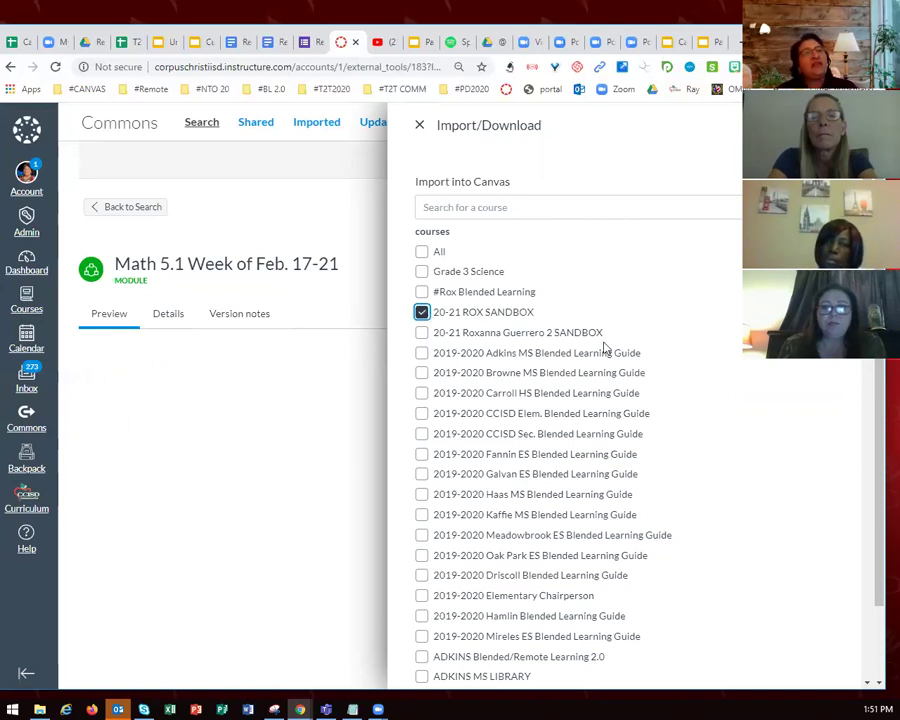
scroll(604, 348, down, 5)
scroll(604, 348, down, 6)
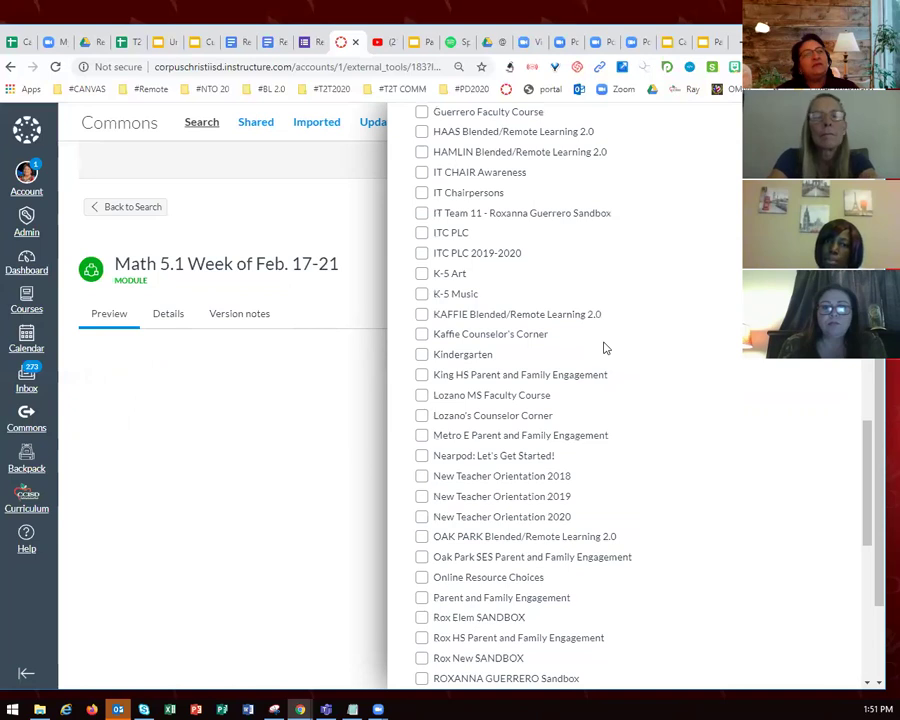
scroll(604, 588, down, 8)
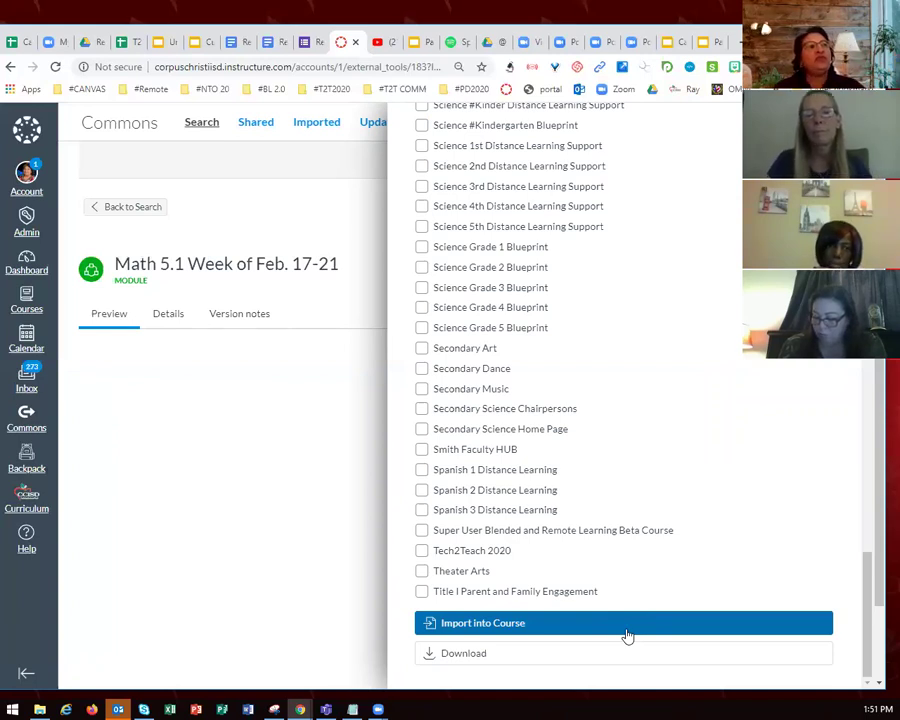
scroll(422, 324, up, 15)
scroll(422, 324, up, 5)
click(422, 310)
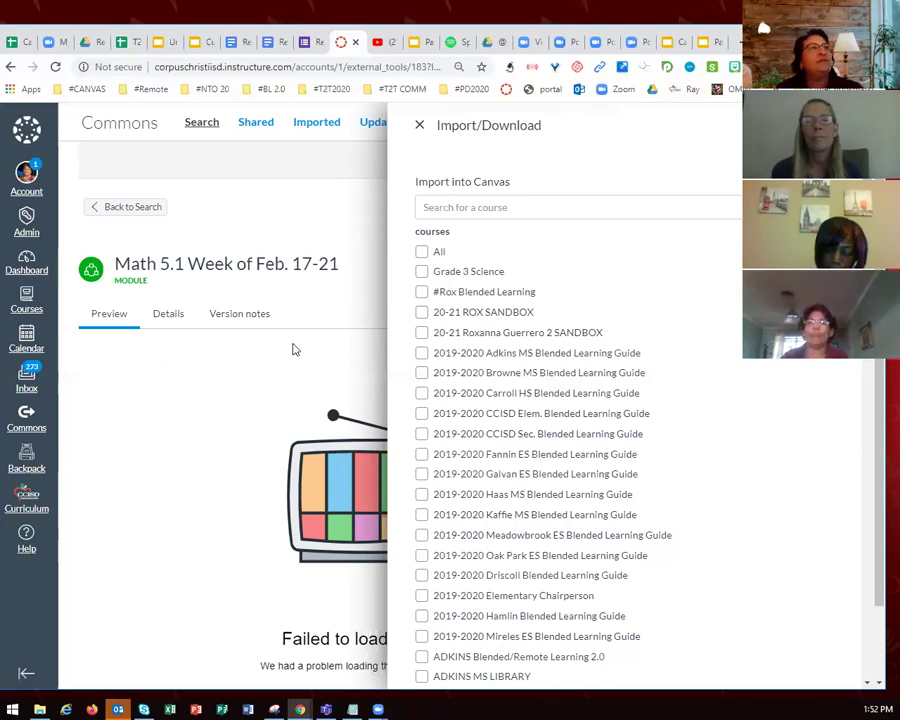
click(421, 125)
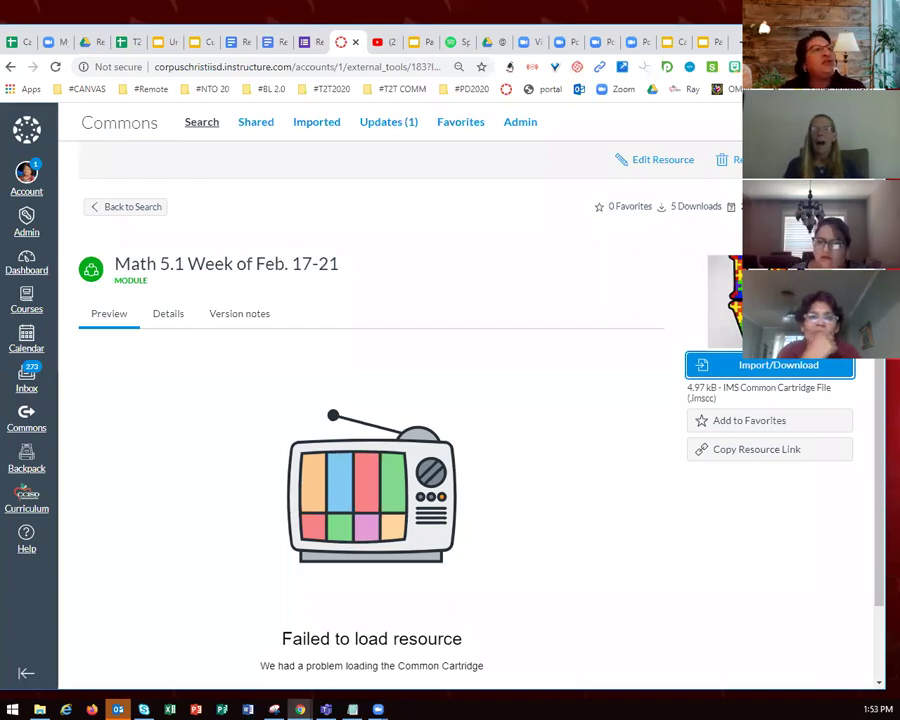
Open the Canvas Backpack and launch the external RapidIdentity portal from it
click(27, 422)
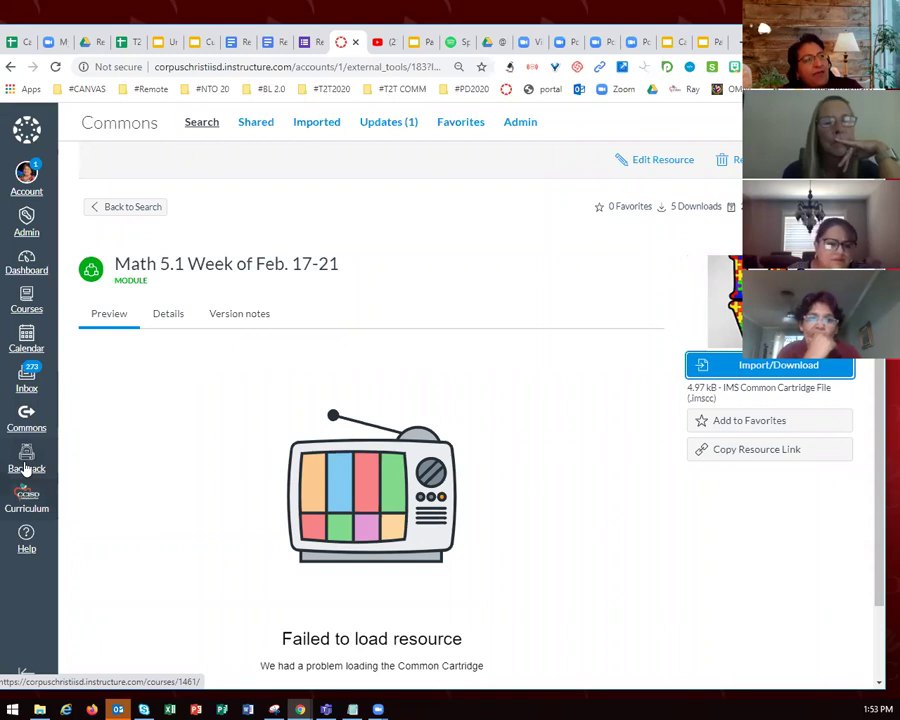
click(25, 460)
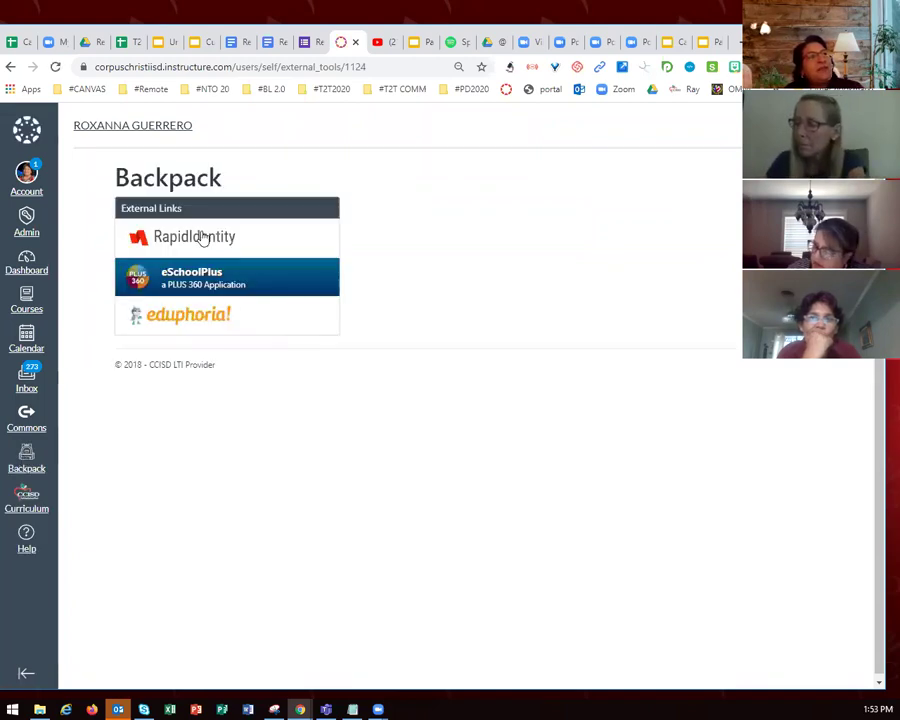
click(201, 237)
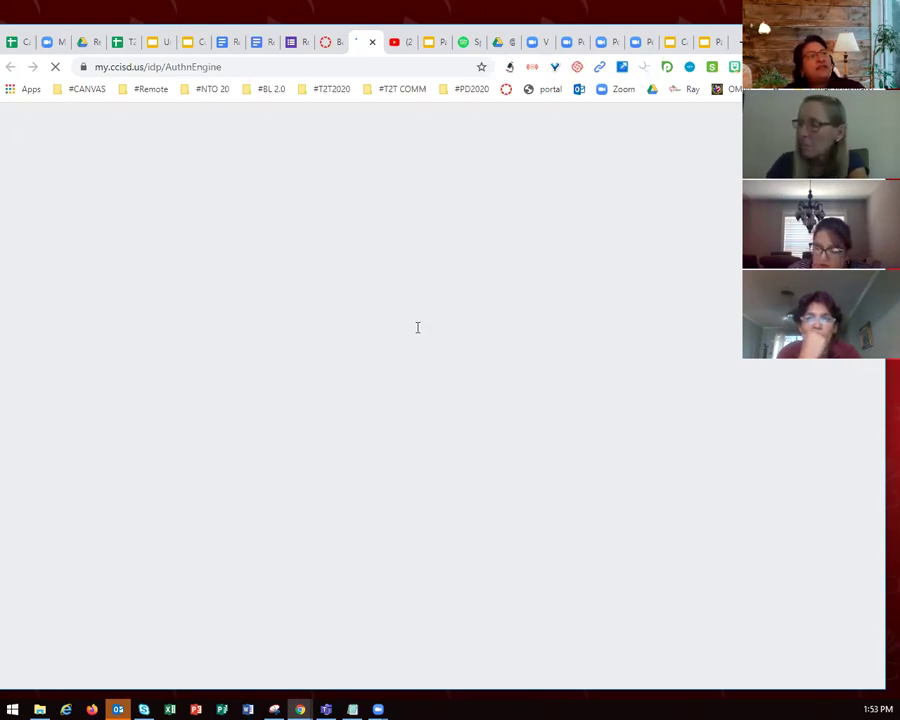
Sign in to RapidIdentity with the account password, declining the browser's password update, and open the list of available applications
click(416, 359)
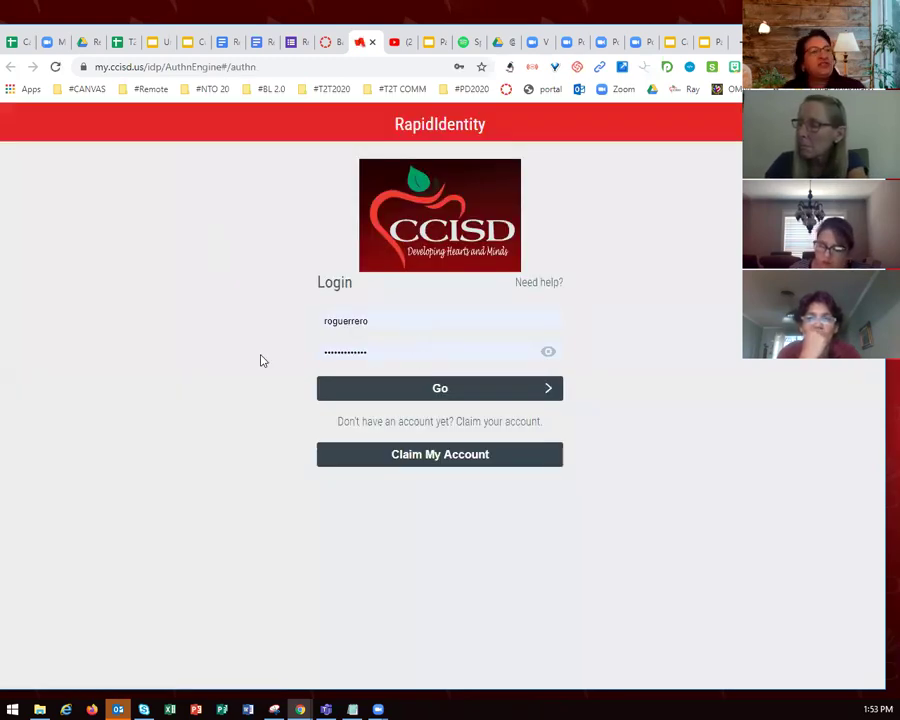
key(BackSpace)
text(•••••••••)
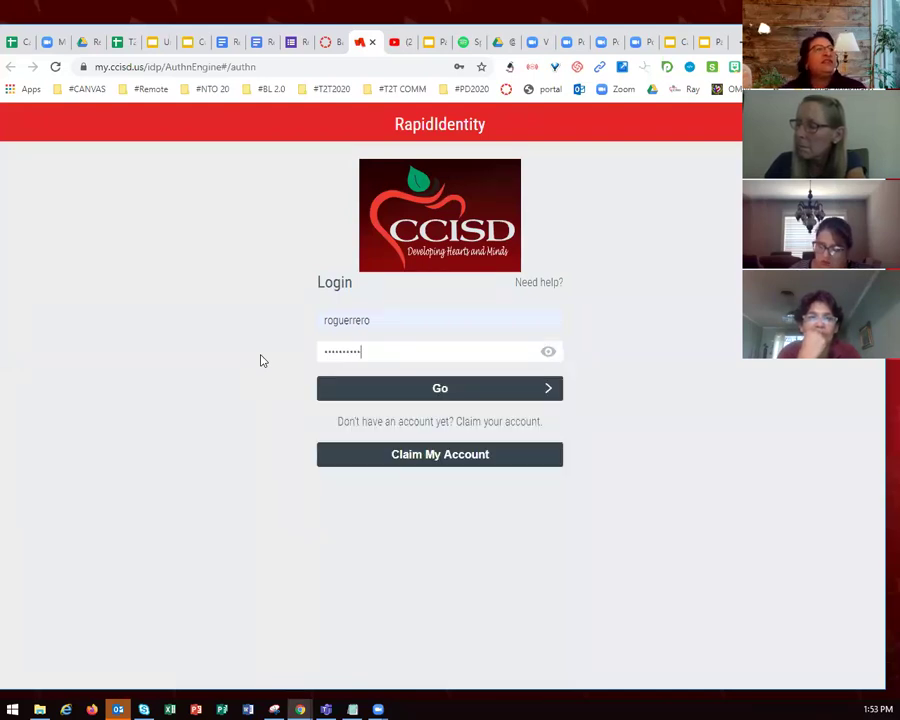
text(•)
click(411, 394)
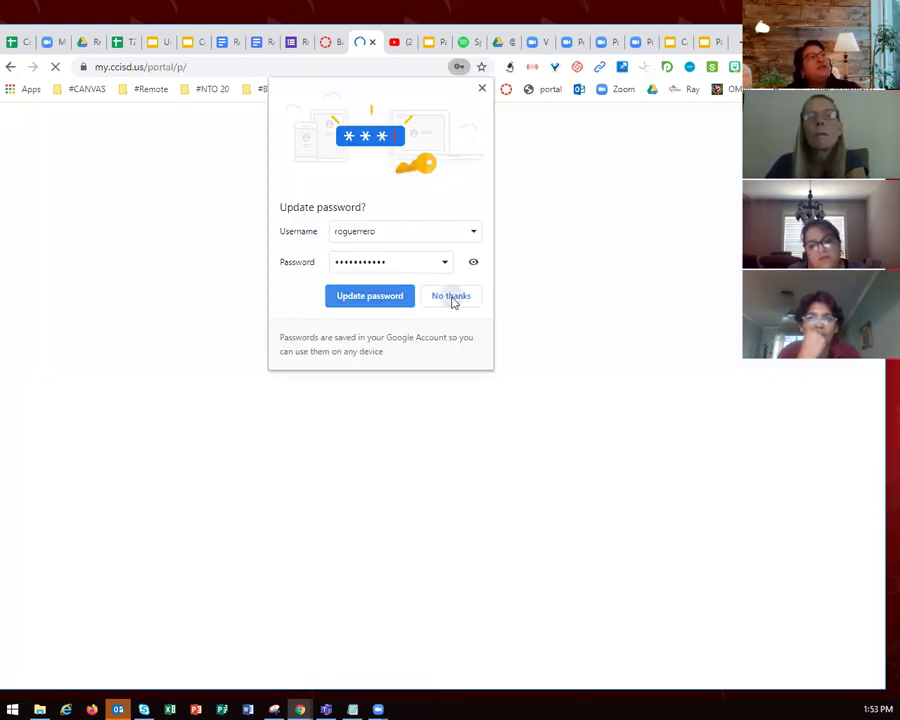
click(451, 298)
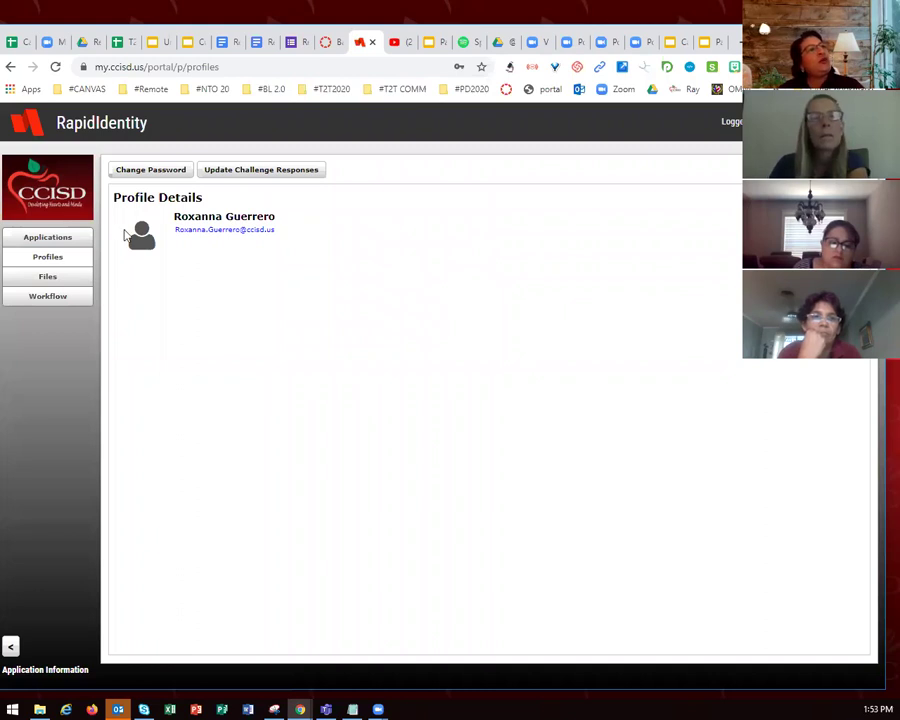
click(58, 241)
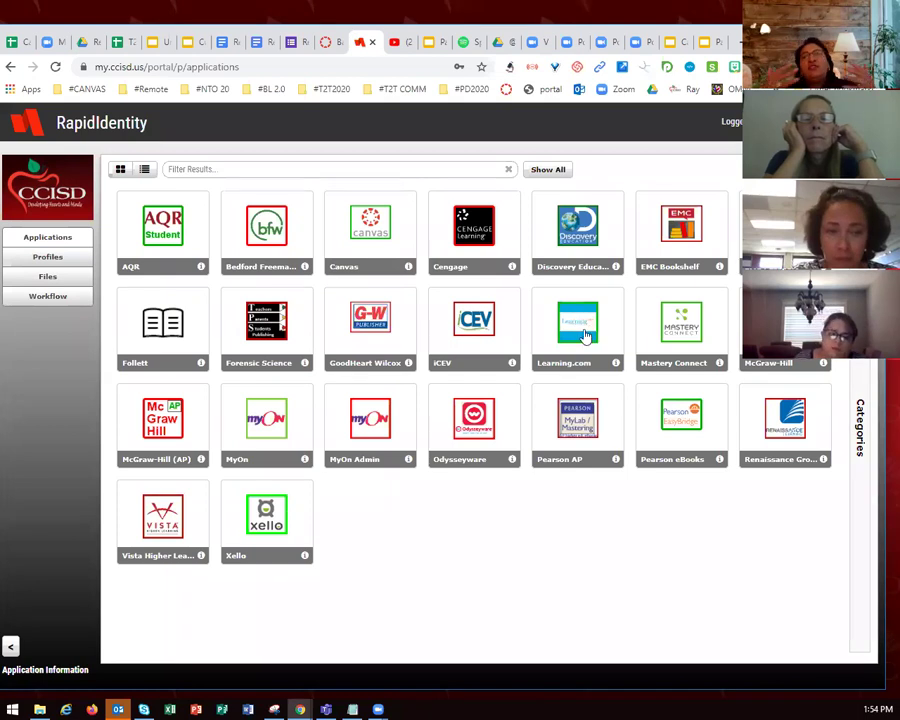
Close the RapidIdentity applications page, relaunch RapidIdentity from the Backpack to view the profile details, and close it again
mouse_move(587, 335)
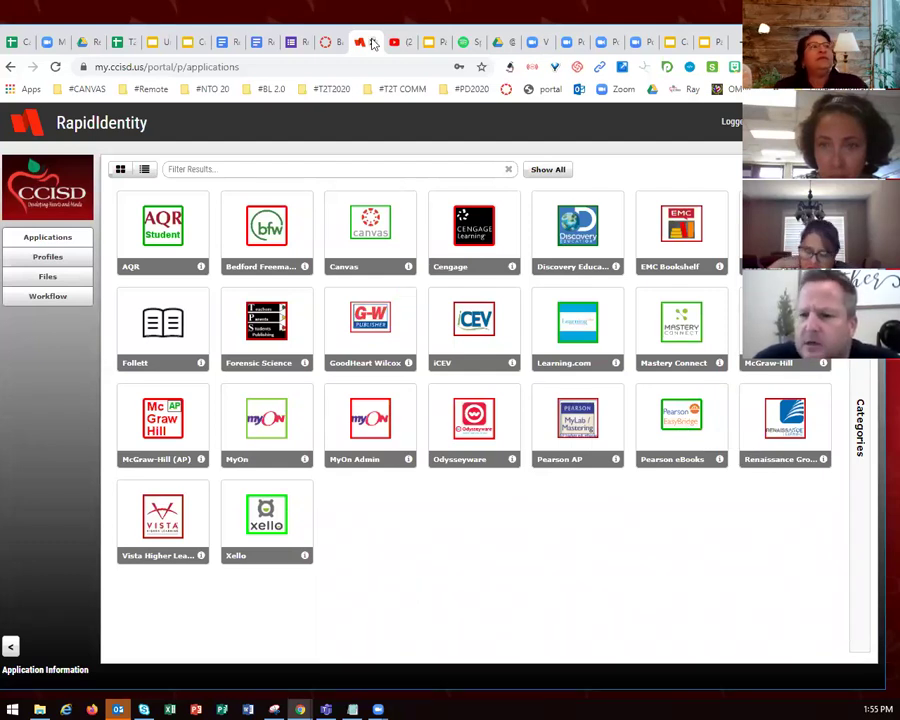
click(372, 43)
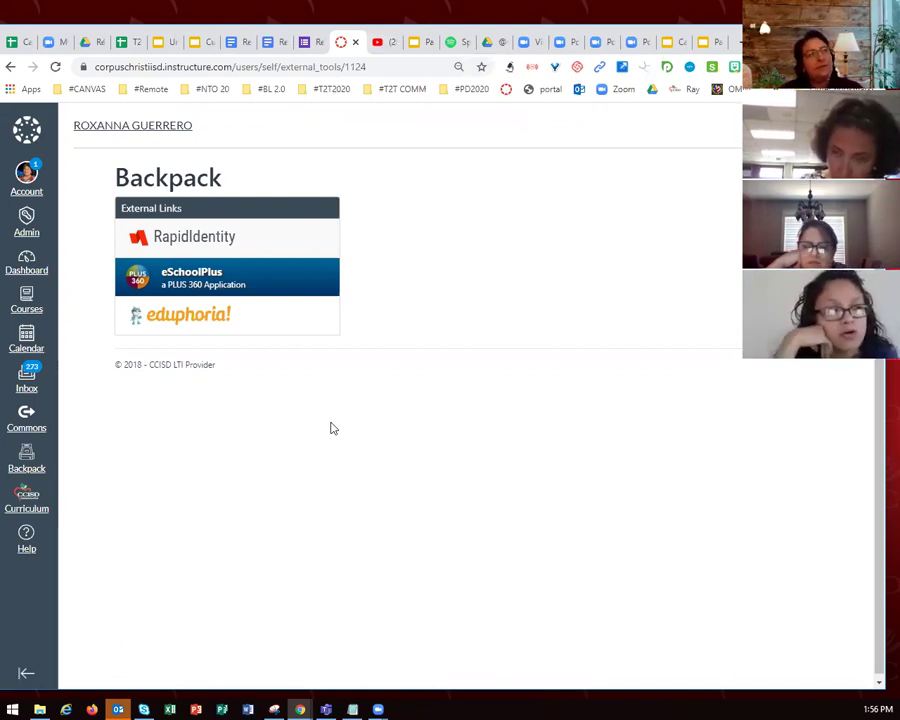
click(219, 237)
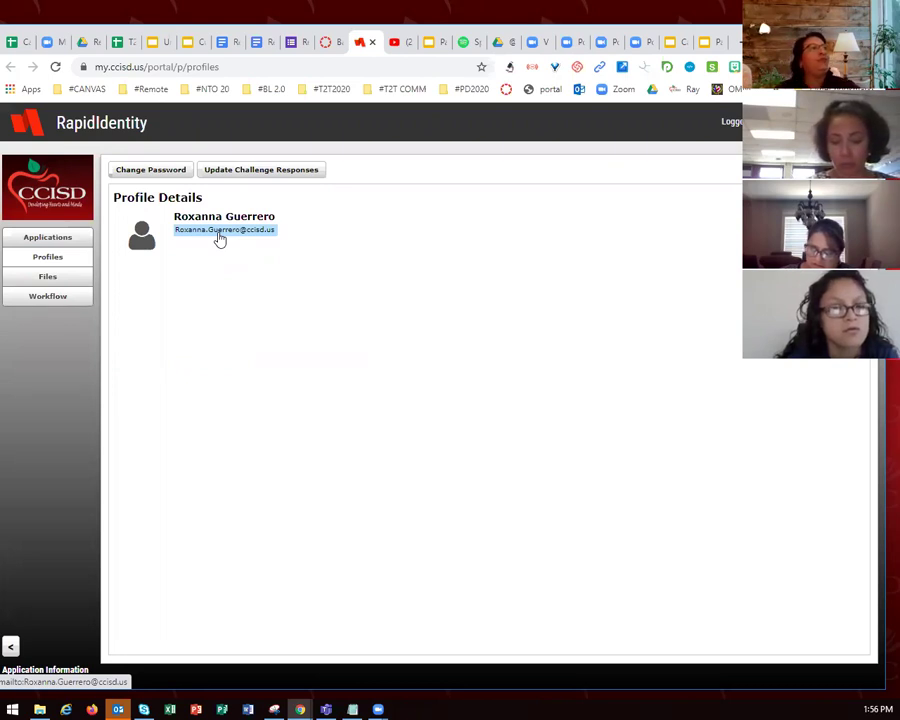
click(376, 49)
click(373, 44)
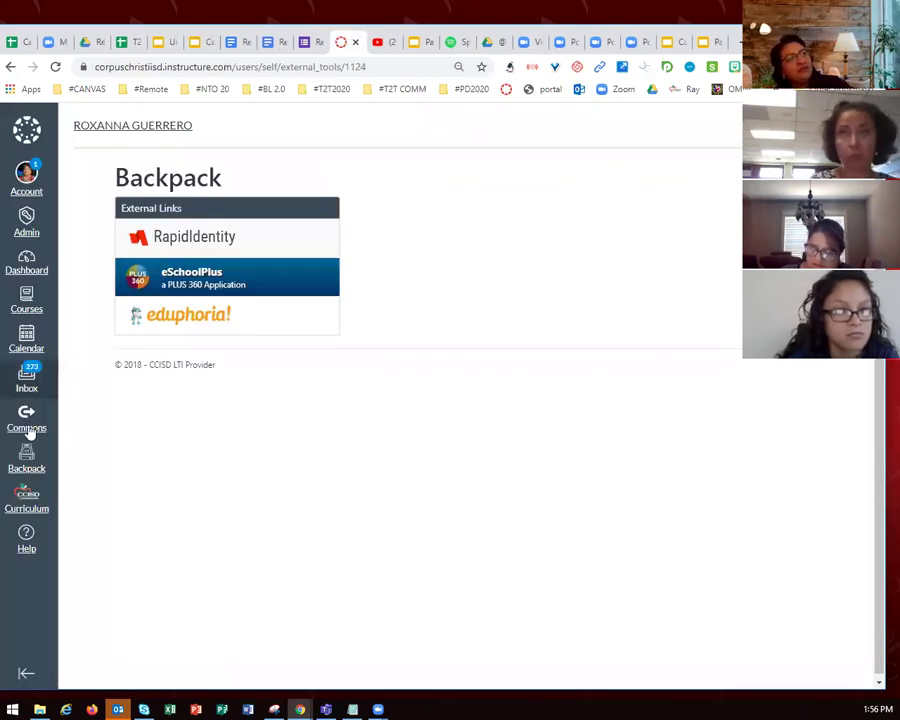
Open the district Curriculum page and review the Pre-K to 5th grade and AE course links
click(26, 496)
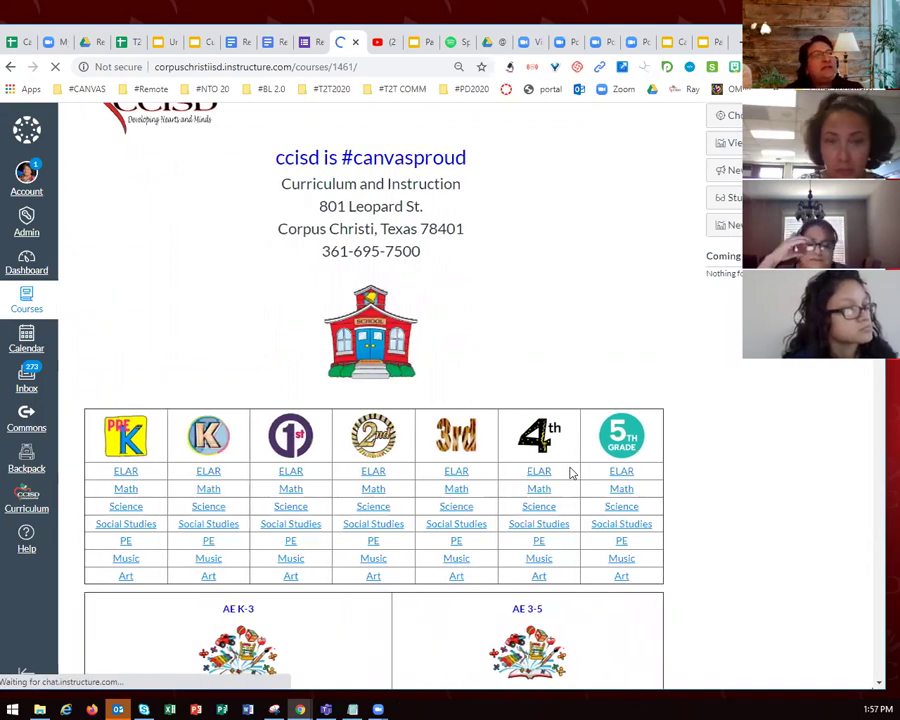
scroll(570, 473, down, 5)
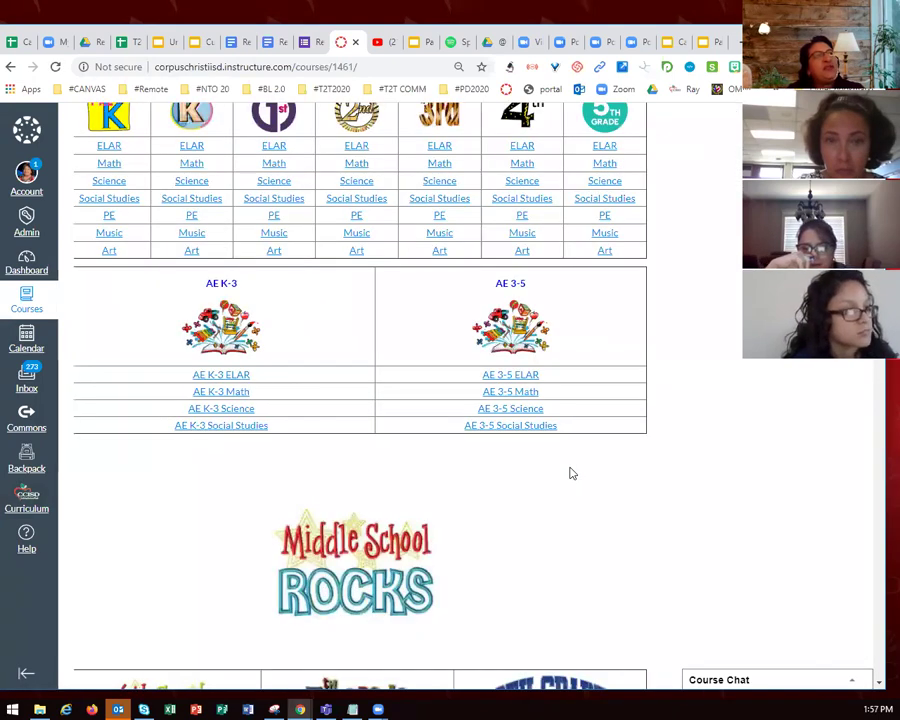
scroll(570, 473, up, 3)
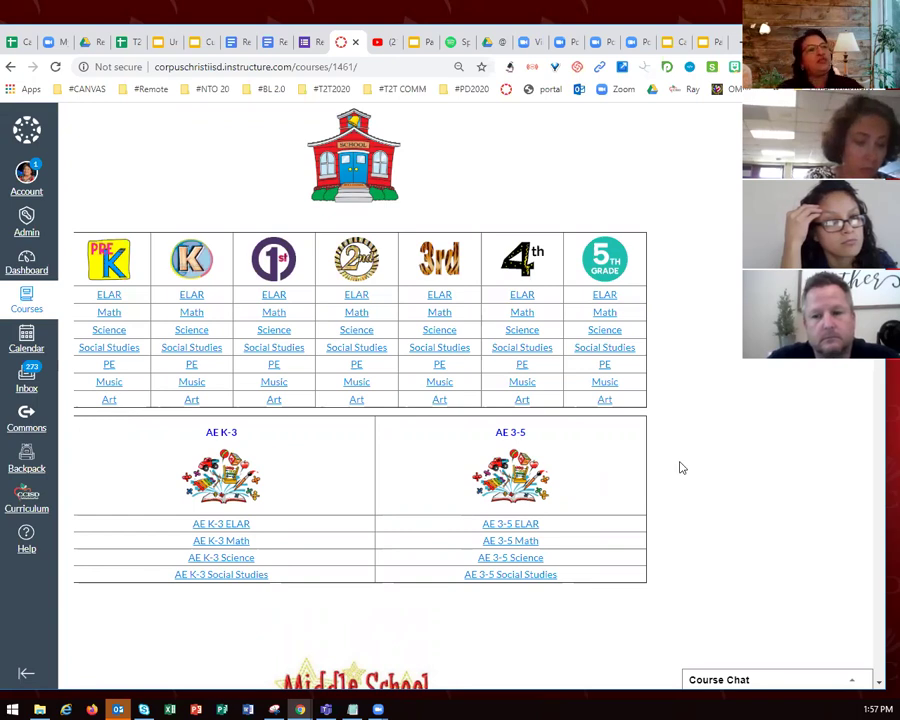
scroll(680, 467, up, 1)
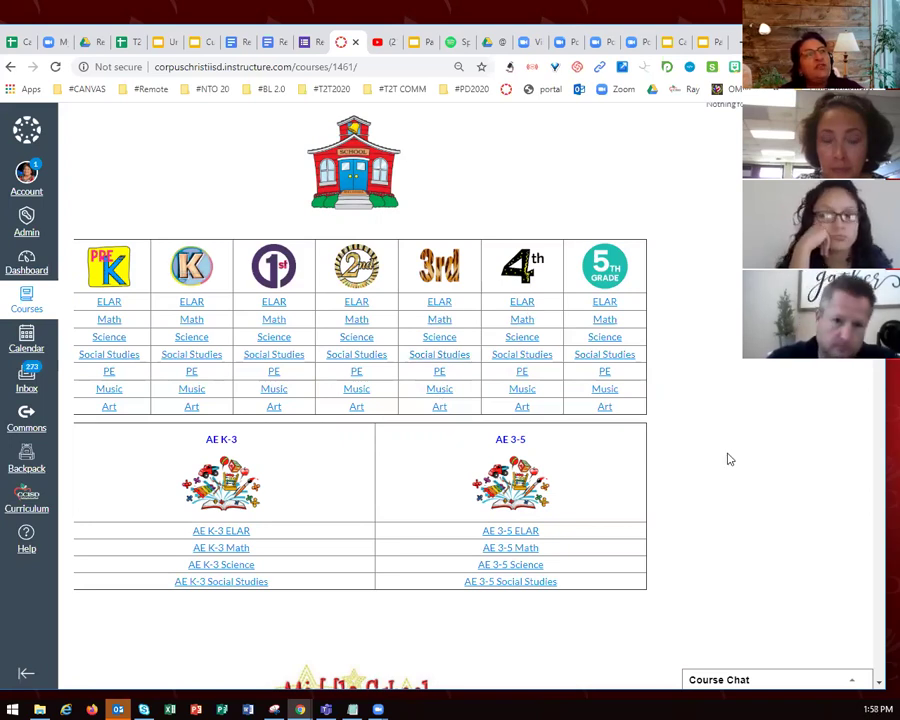
Examine the middle school table of 6th, 7th and 8th grade curriculum course links
scroll(730, 459, down, 5)
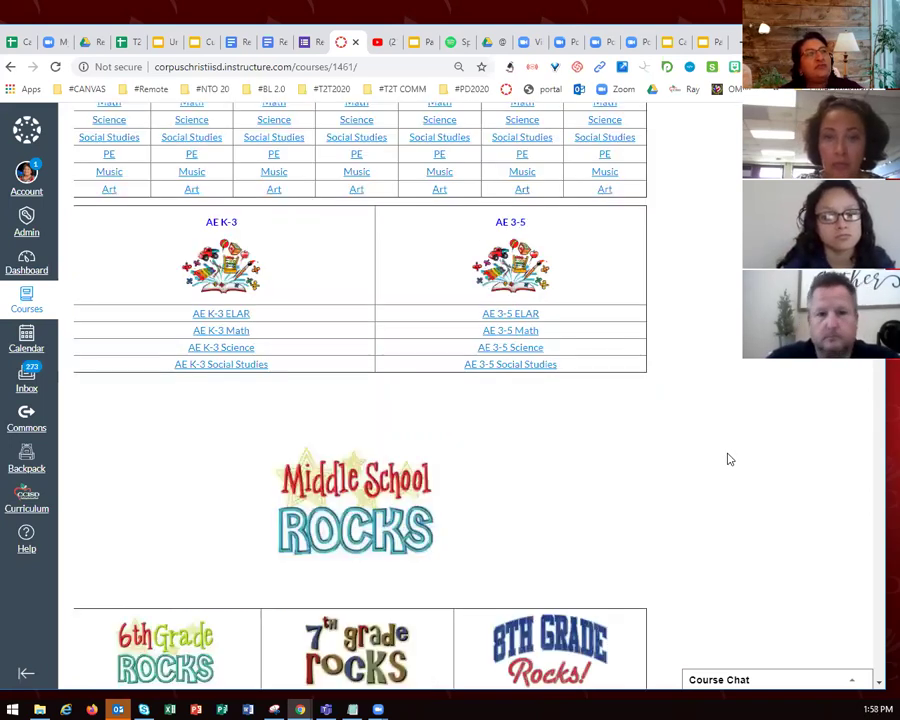
scroll(730, 459, down, 7)
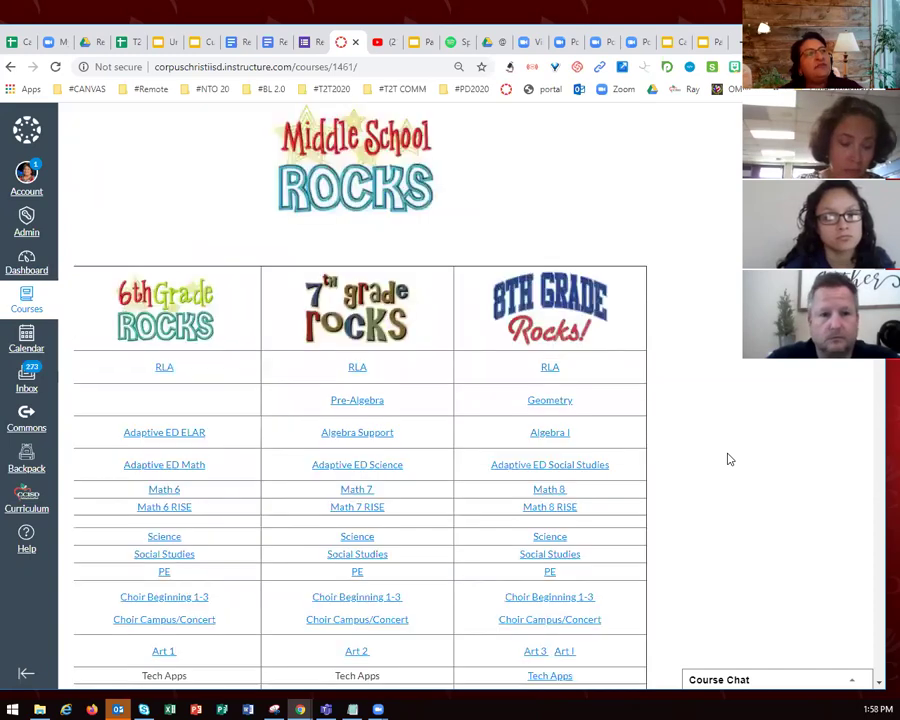
scroll(730, 459, up, 1)
scroll(730, 459, down, 4)
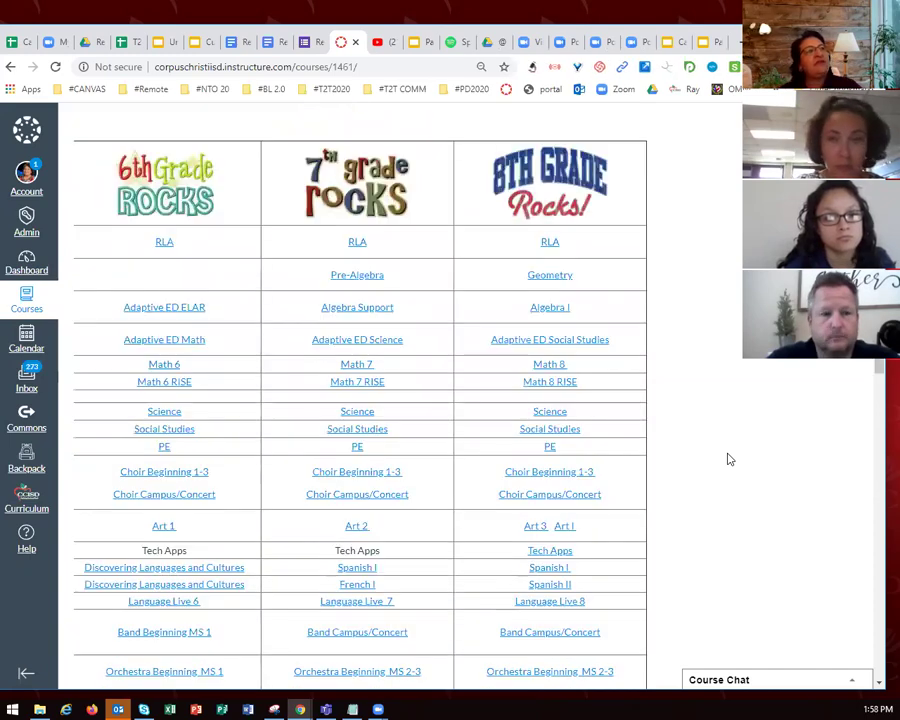
scroll(730, 459, down, 4)
scroll(730, 459, down, 4)
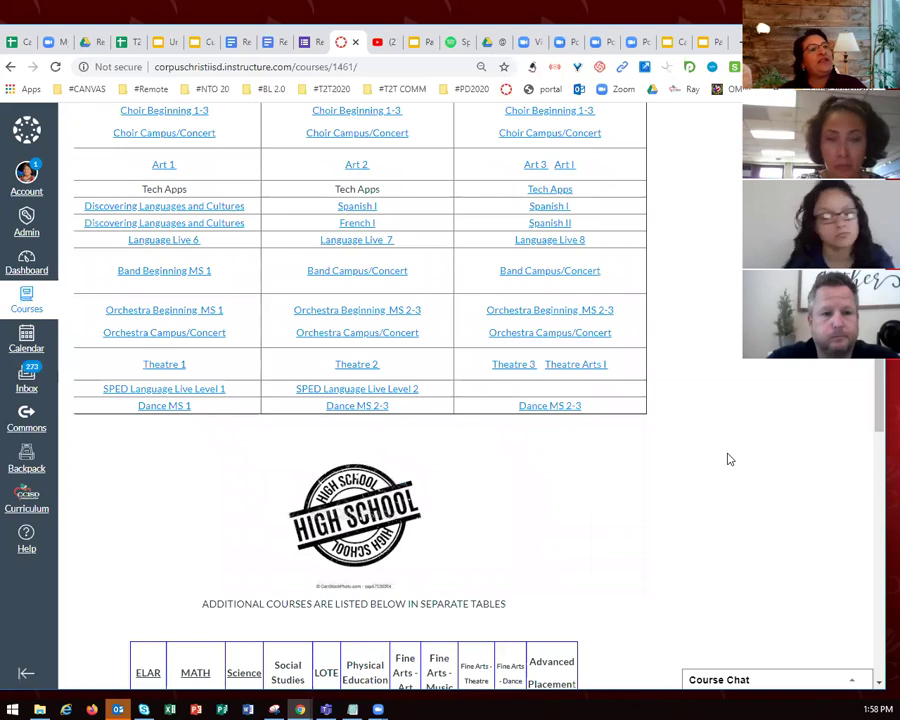
Examine the high school curriculum course table by subject and return to the beginning of the C&I Curriculum page
scroll(730, 459, down, 8)
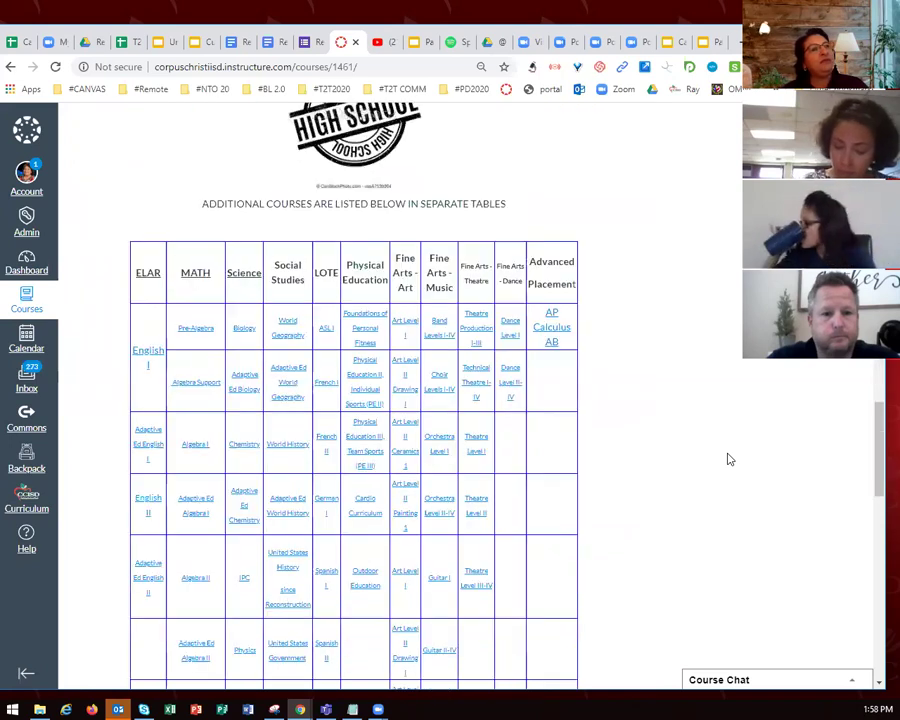
scroll(730, 459, down, 1)
scroll(730, 459, down, 2)
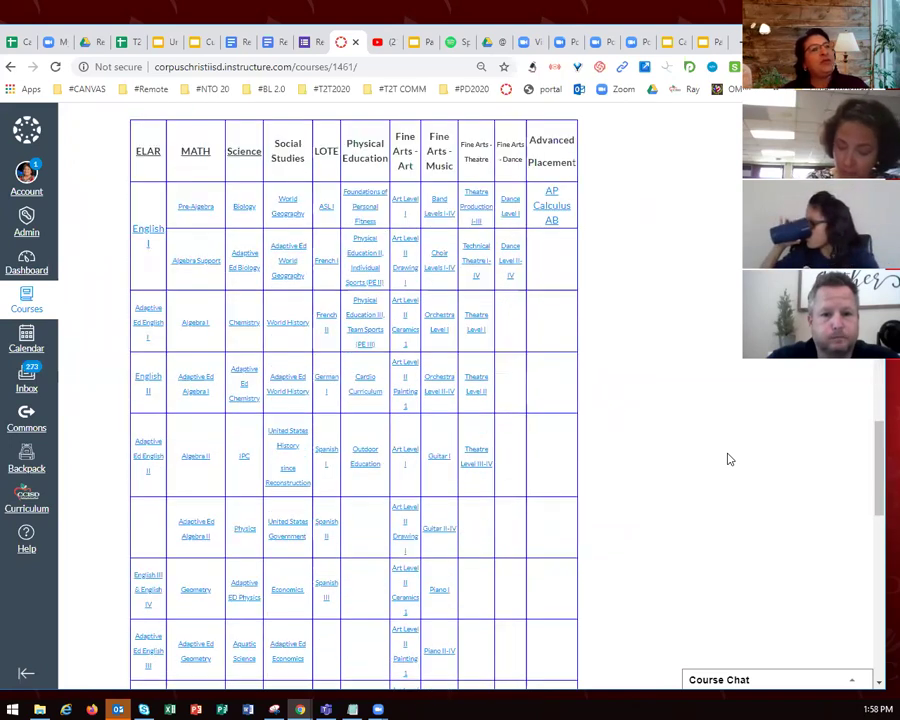
scroll(730, 459, down, 4)
scroll(730, 459, down, 6)
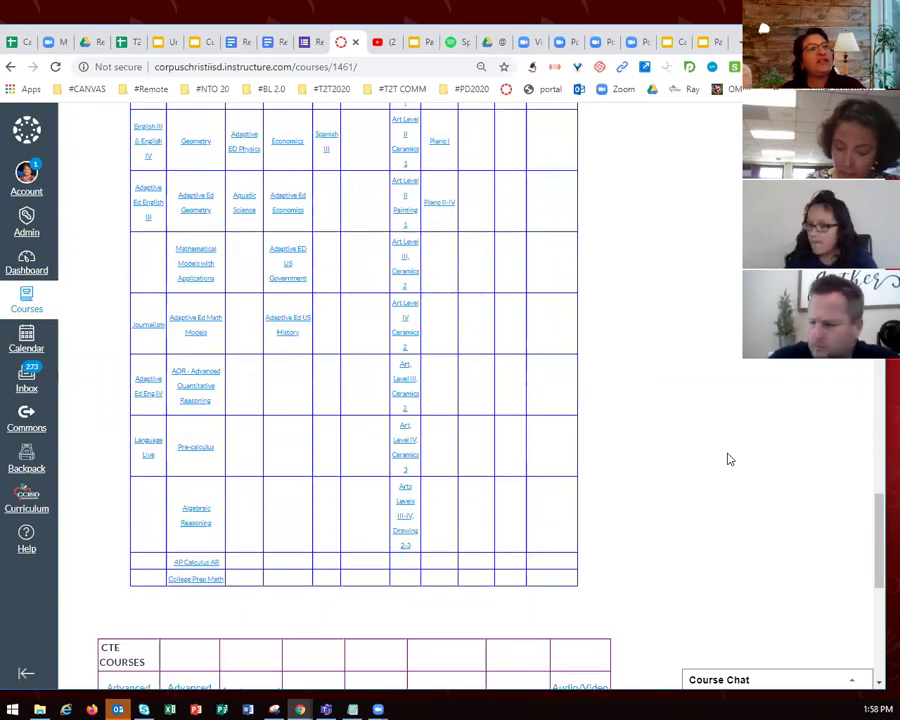
scroll(730, 459, up, 4)
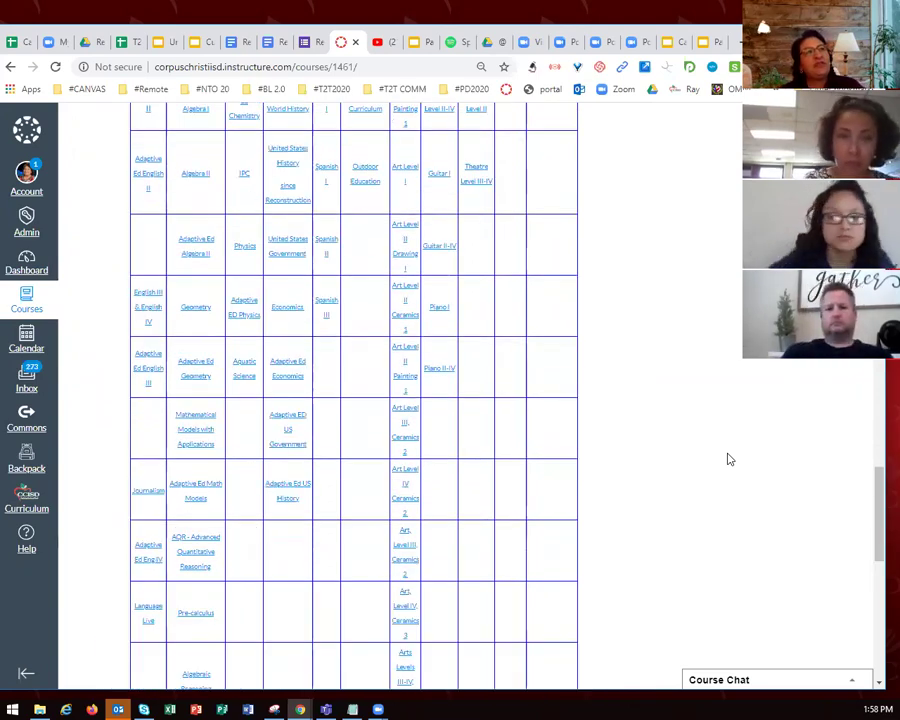
scroll(730, 459, up, 8)
scroll(730, 459, up, 10)
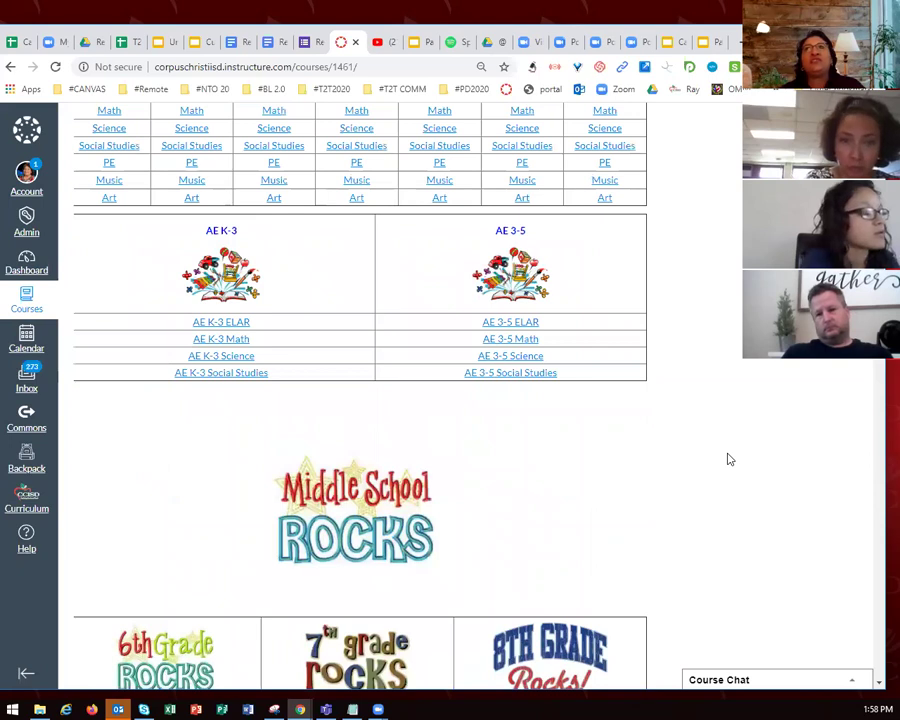
scroll(730, 459, up, 10)
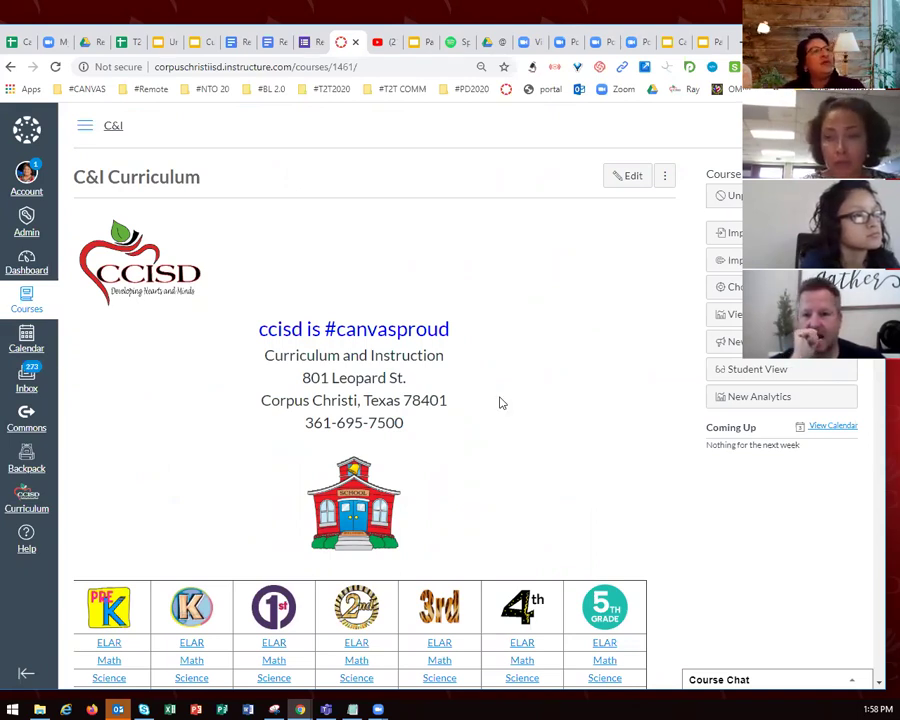
Open the Canvas Help resources, review the support options, and try the Canvas Support Hotline (Faculty) link
click(27, 541)
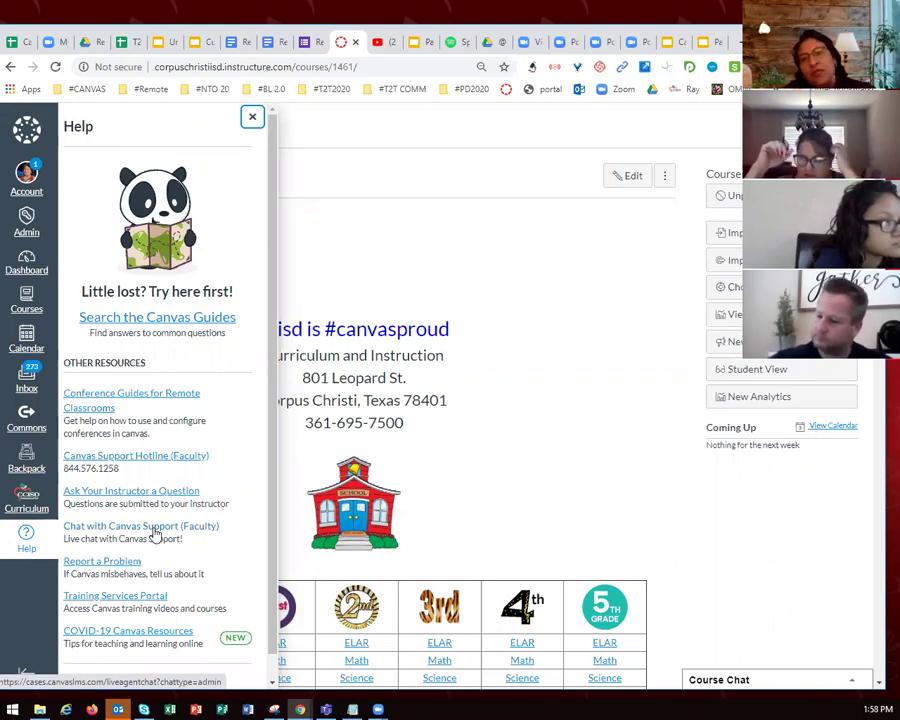
click(407, 62)
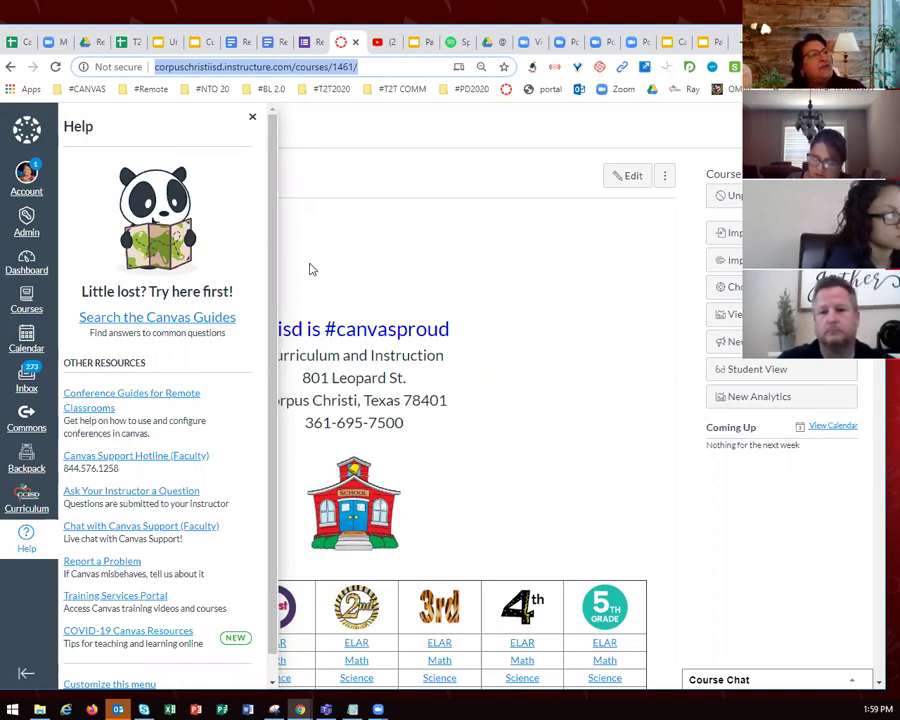
click(158, 457)
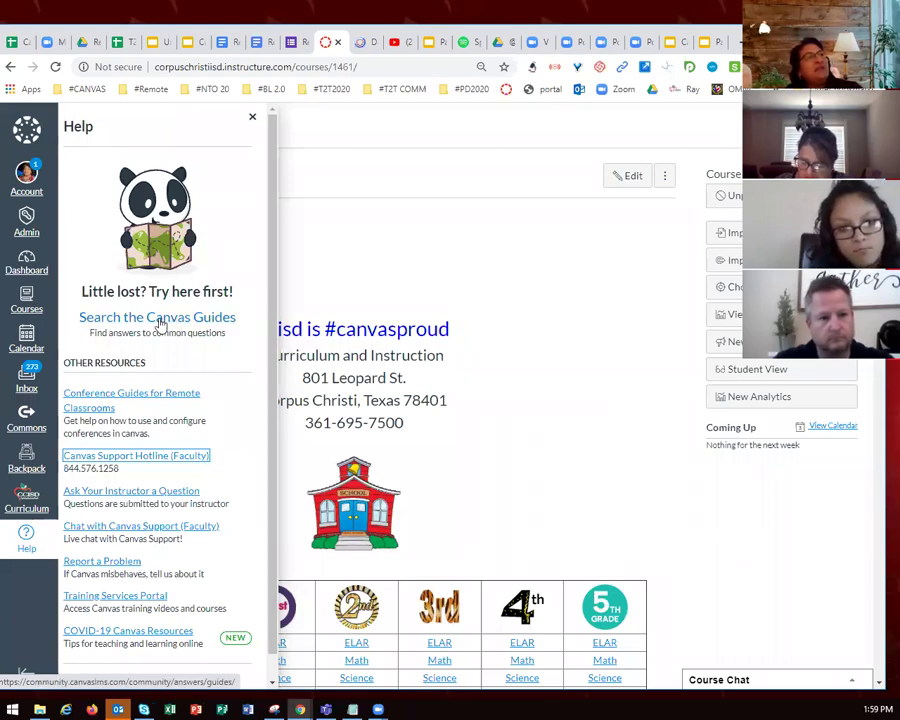
Open the Canvas Guides from Help and go to the Video Guide
click(157, 318)
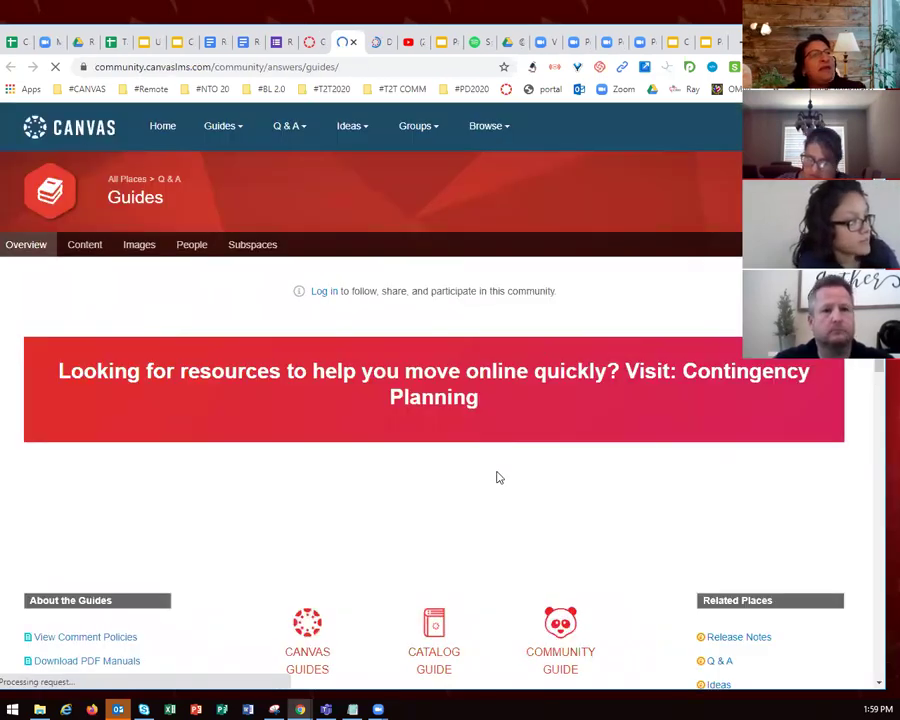
scroll(368, 287, down, 5)
scroll(307, 297, down, 3)
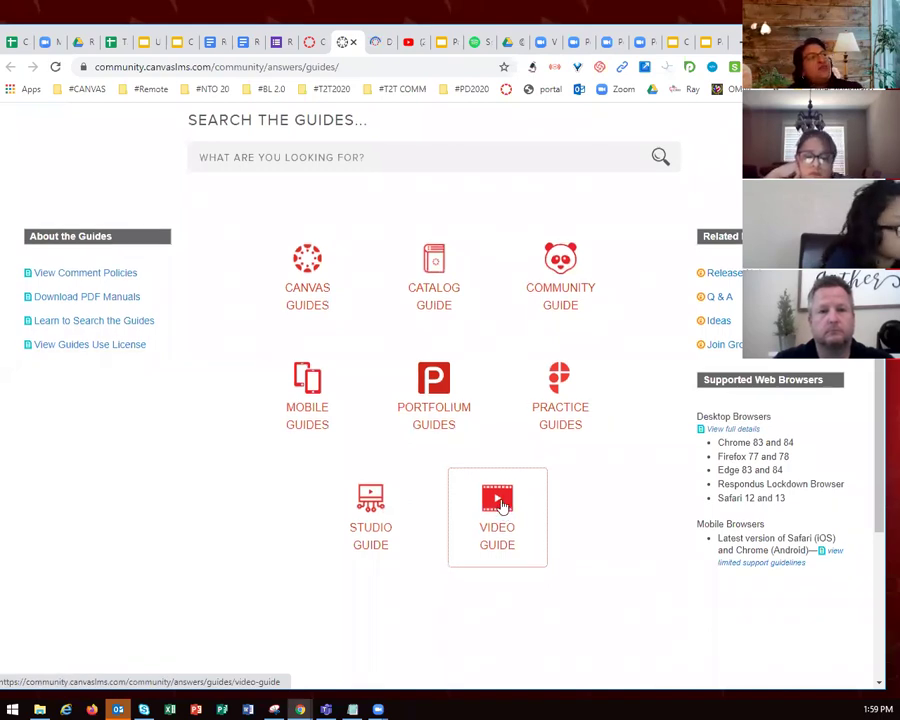
click(503, 507)
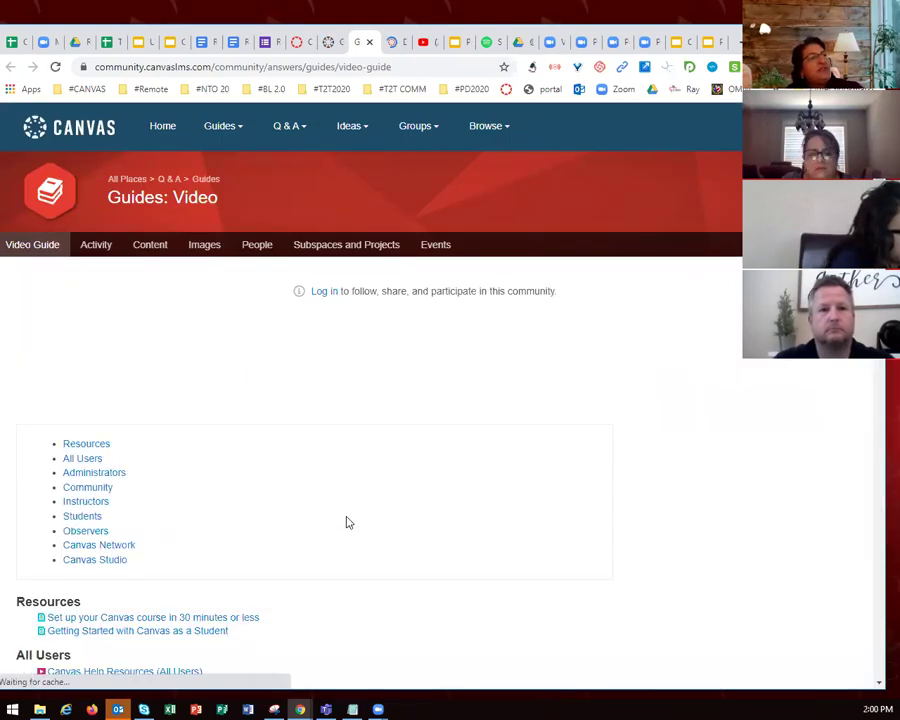
Examine the Video Guide's tutorial lists, focusing on the Instructors, Students and Observers topics
scroll(227, 331, down, 4)
scroll(250, 401, down, 1)
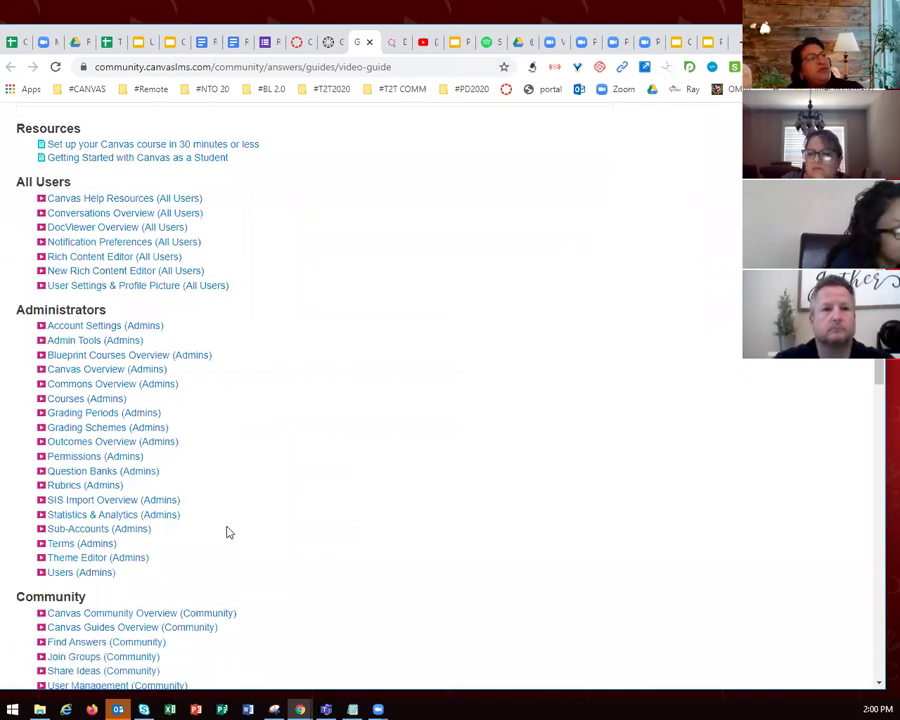
scroll(226, 530, down, 5)
scroll(176, 569, down, 3)
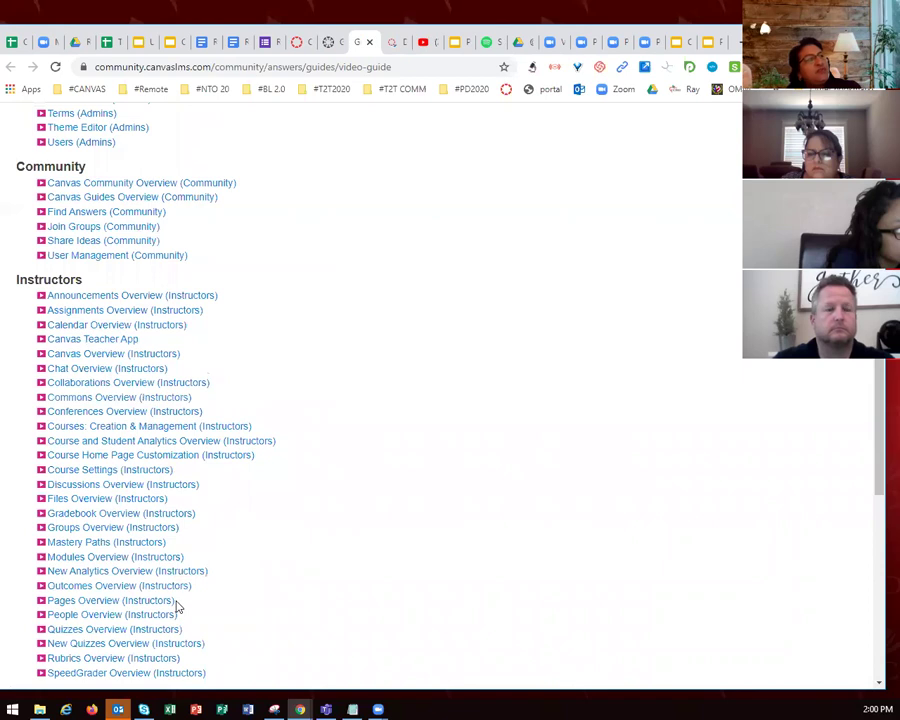
scroll(173, 576, down, 1)
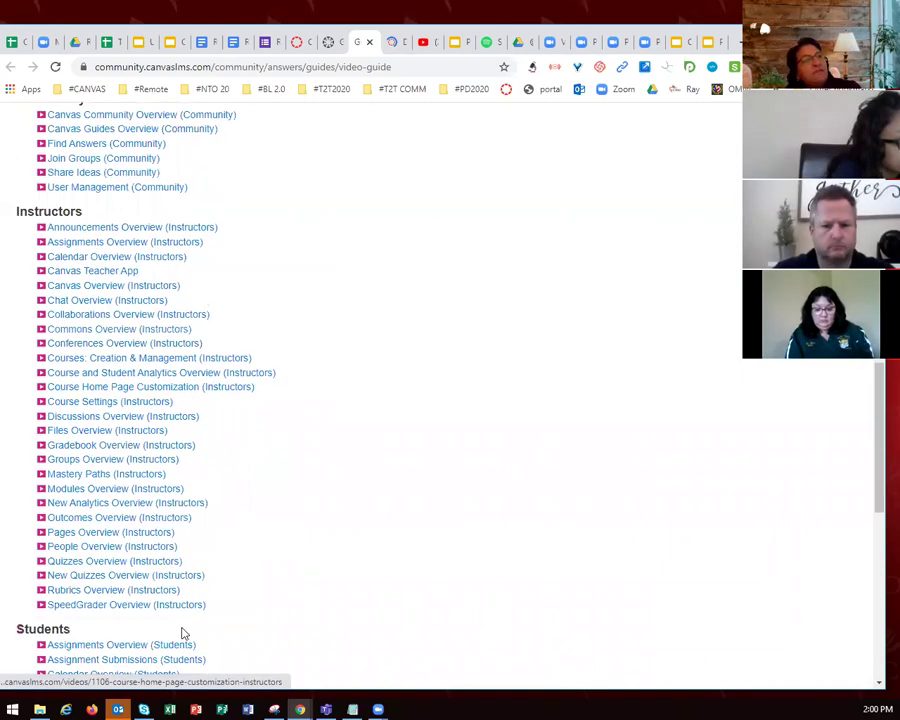
click(122, 430)
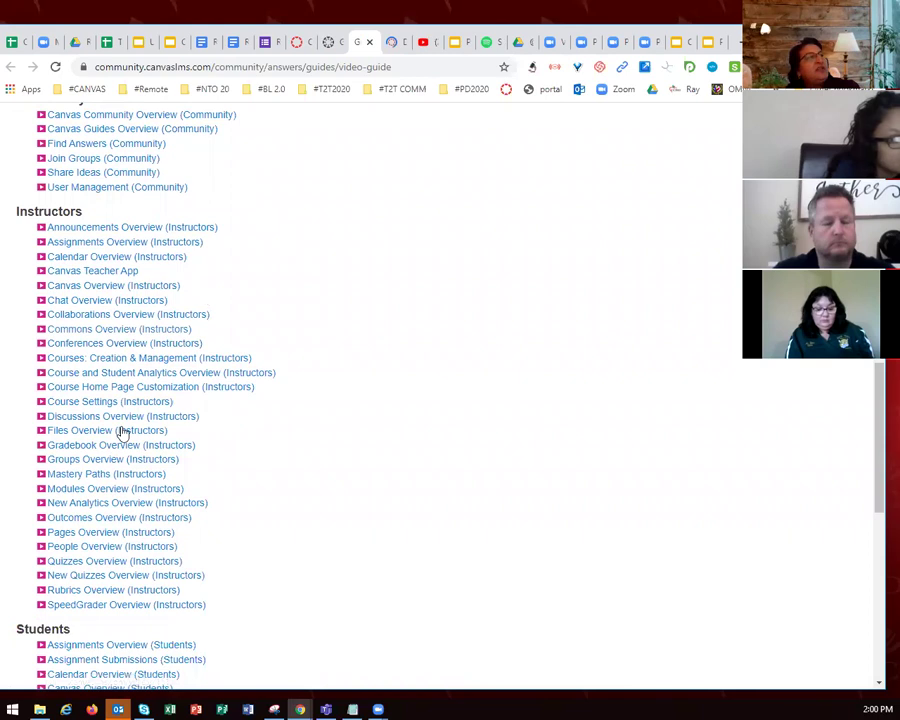
click(92, 229)
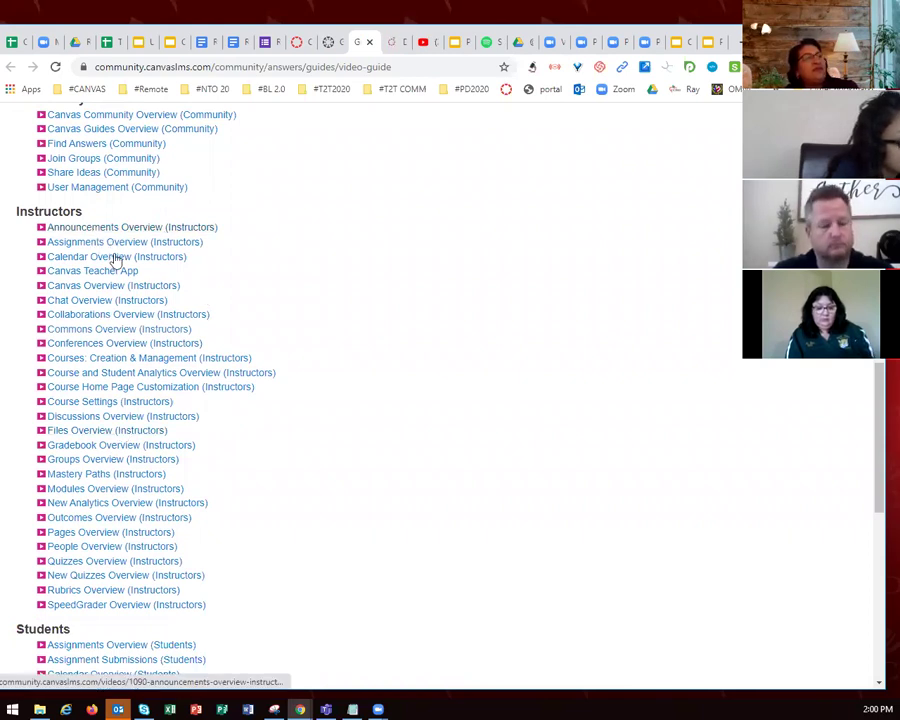
click(238, 496)
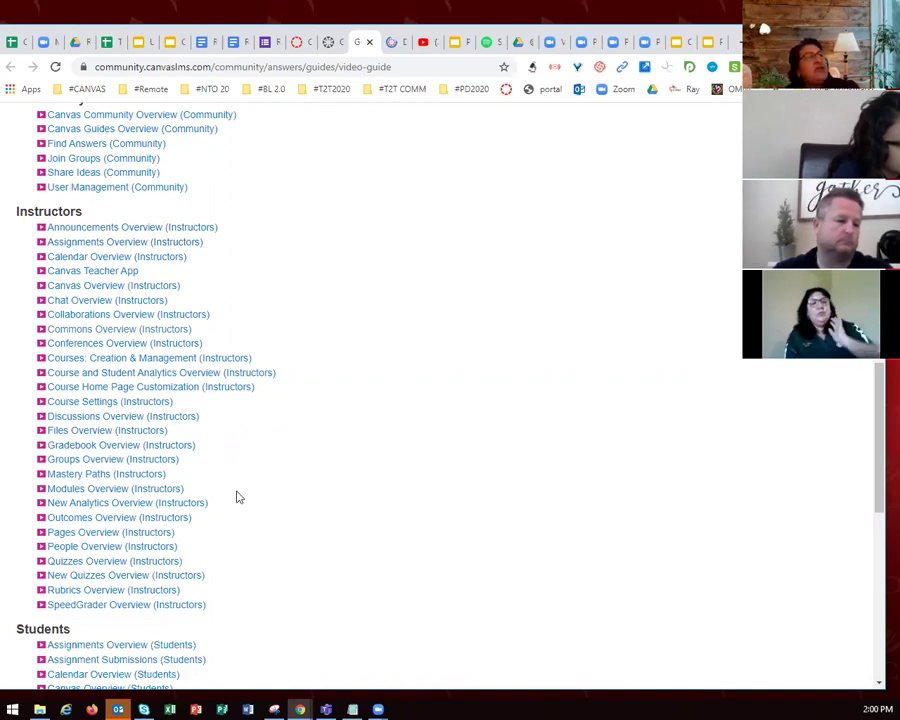
scroll(100, 341, down, 7)
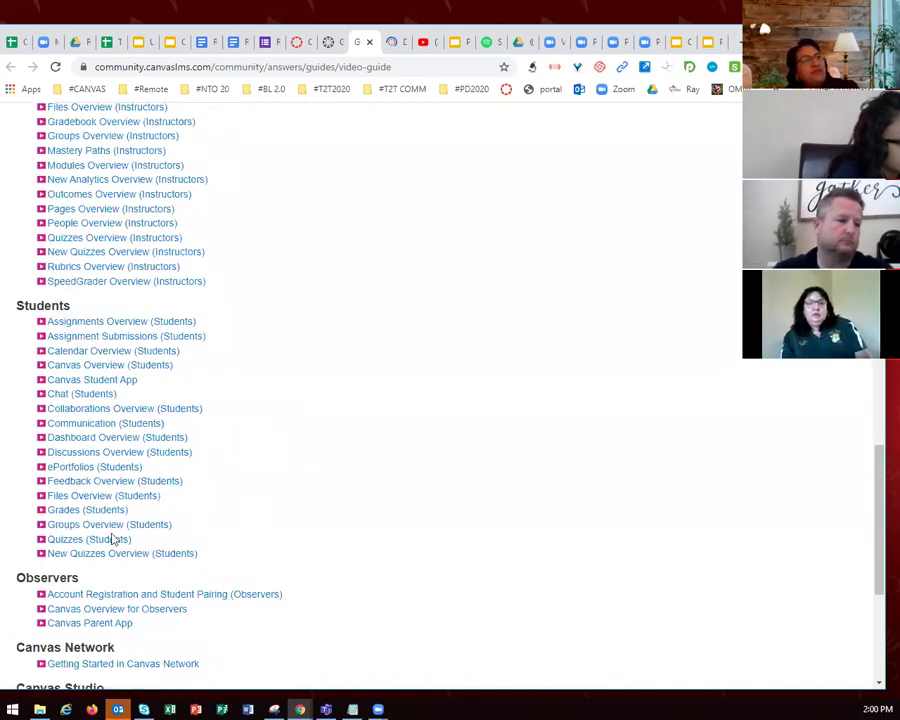
scroll(93, 328, down, 1)
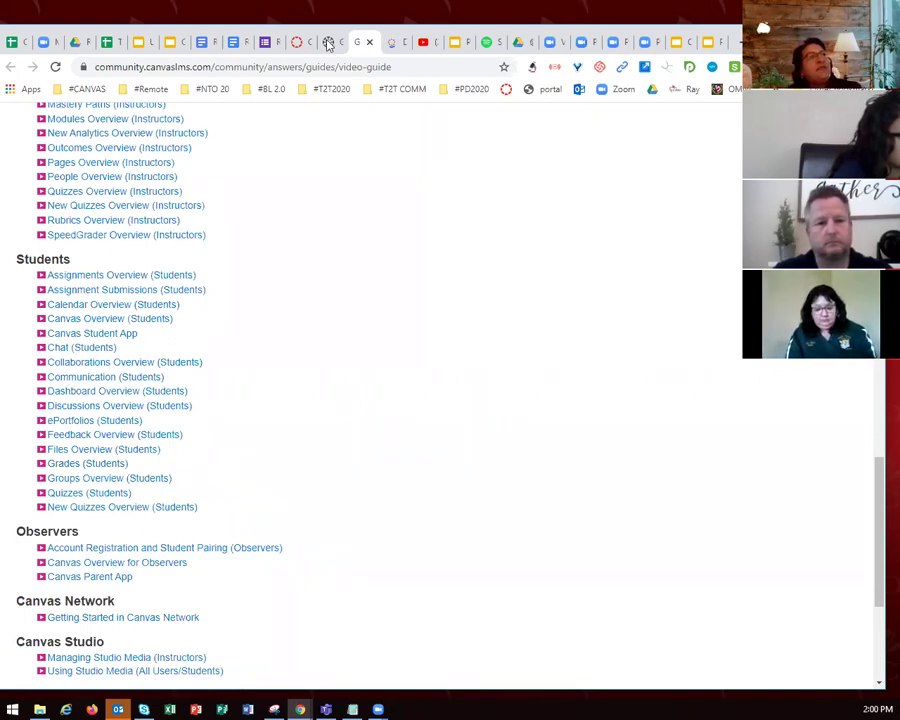
Return from the Video Guide to the guides overview and open the Canvas Guides section
key(Page_Up)
key(Page_Up)
key(Up)
key(Up)
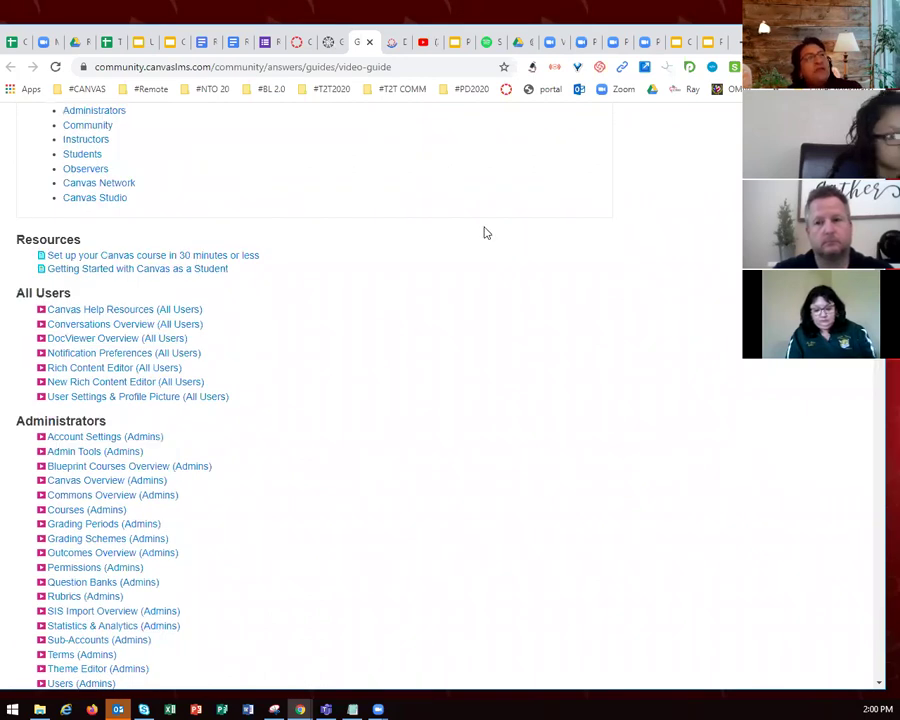
key(ctrl+Page_Up)
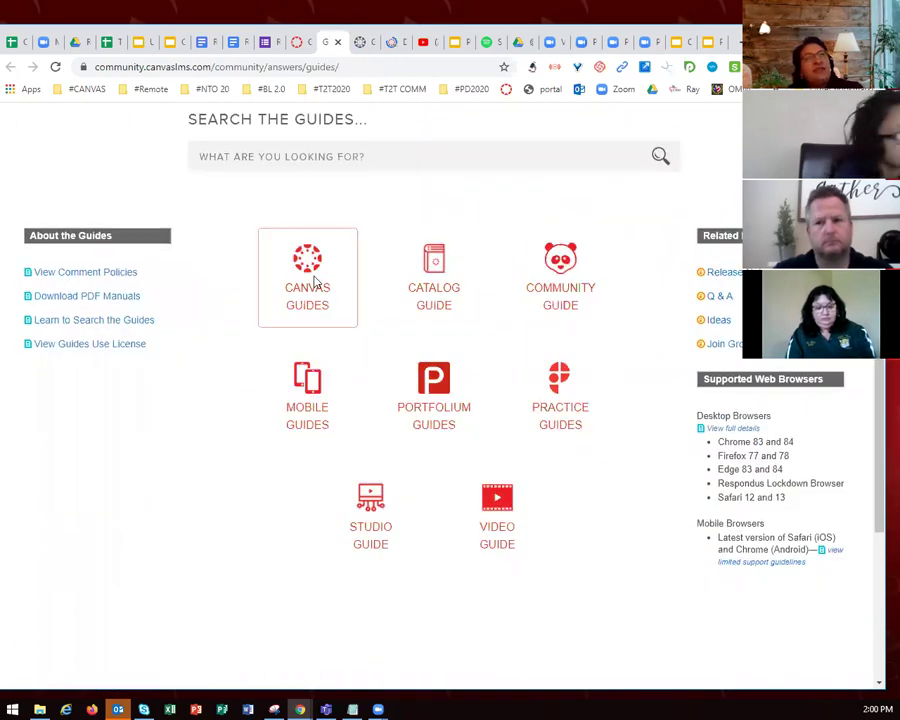
click(314, 283)
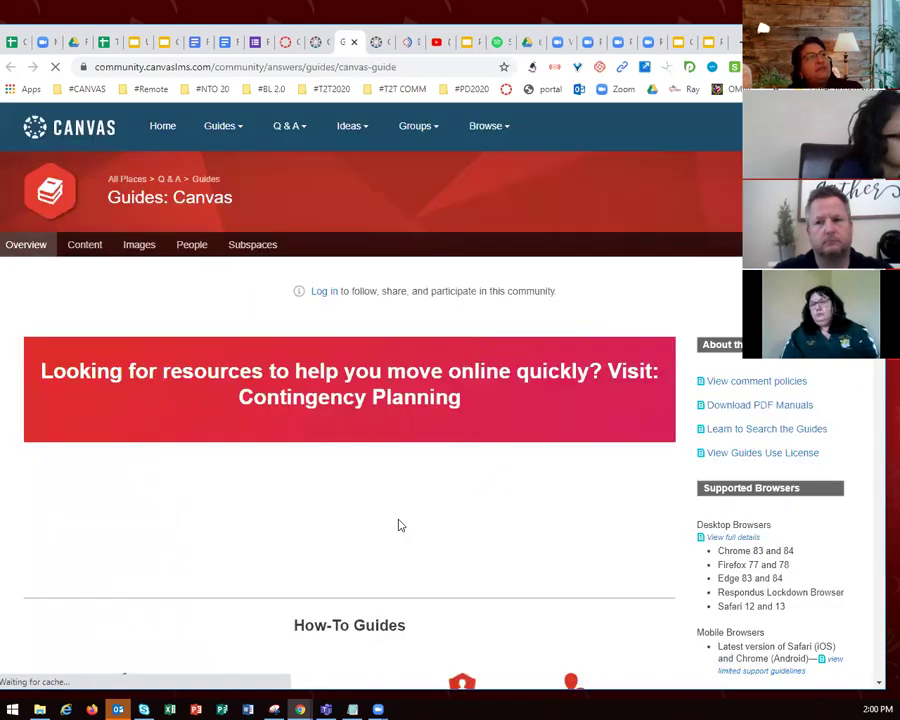
Open the Canvas Instructor Guide and browse its table of contents from Introduction and Analytics to Announcements
scroll(398, 525, down, 3)
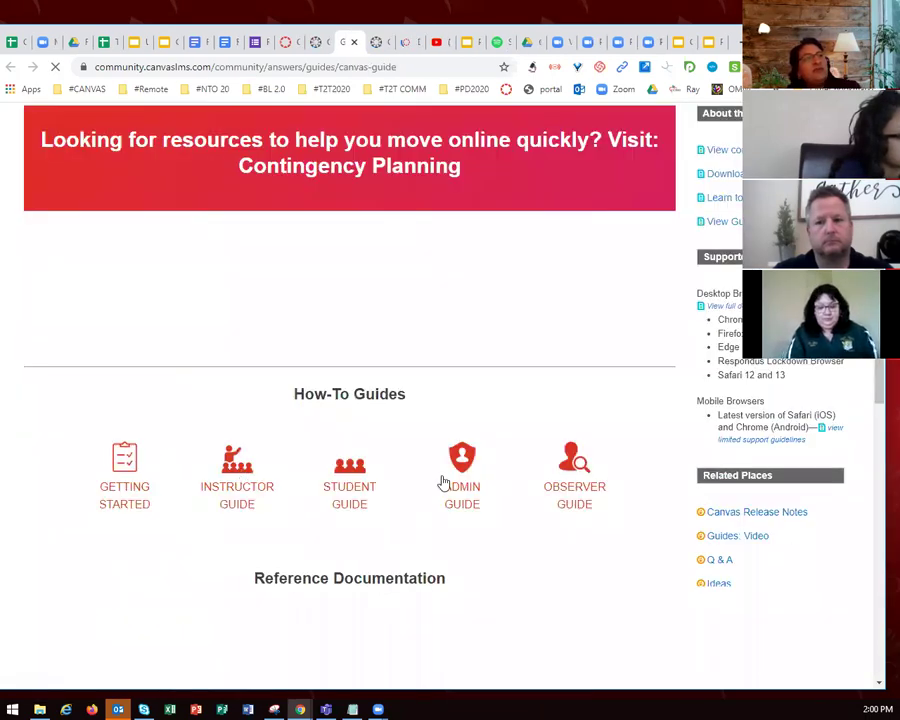
scroll(320, 410, down, 1)
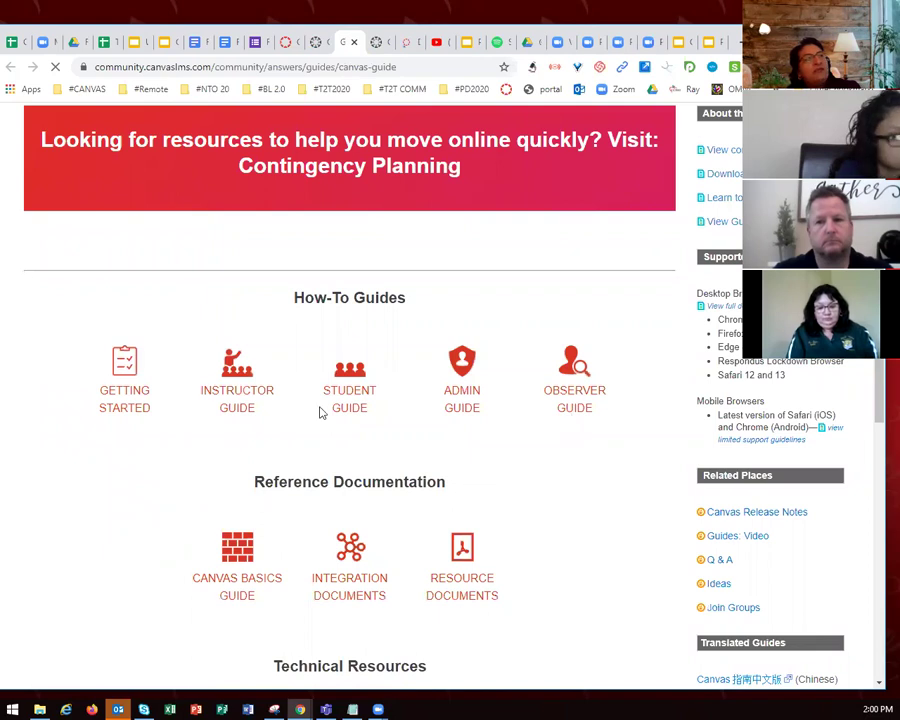
click(237, 491)
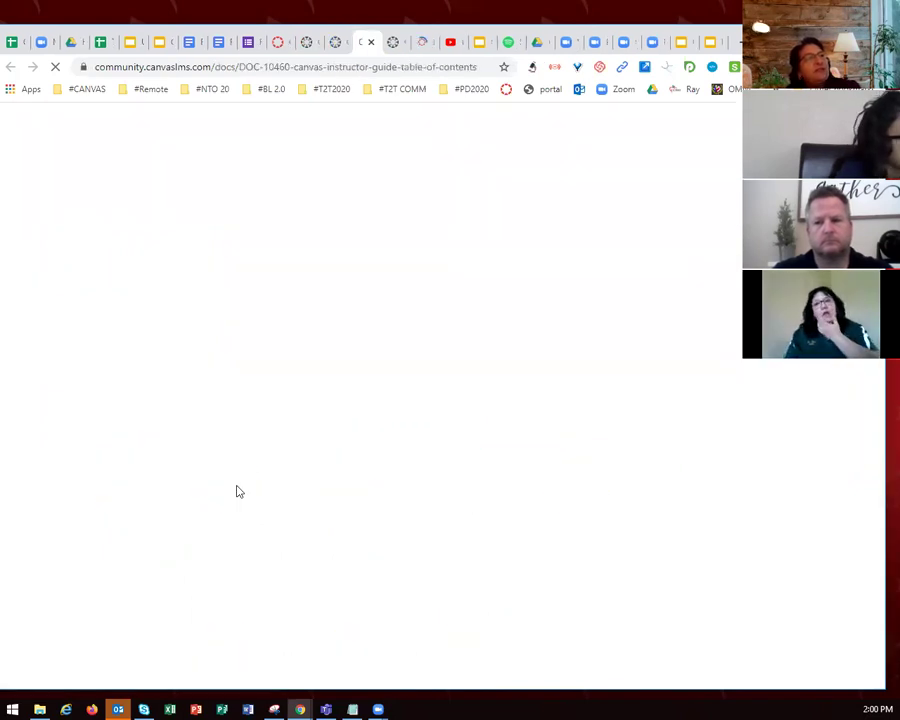
scroll(237, 491, down, 10)
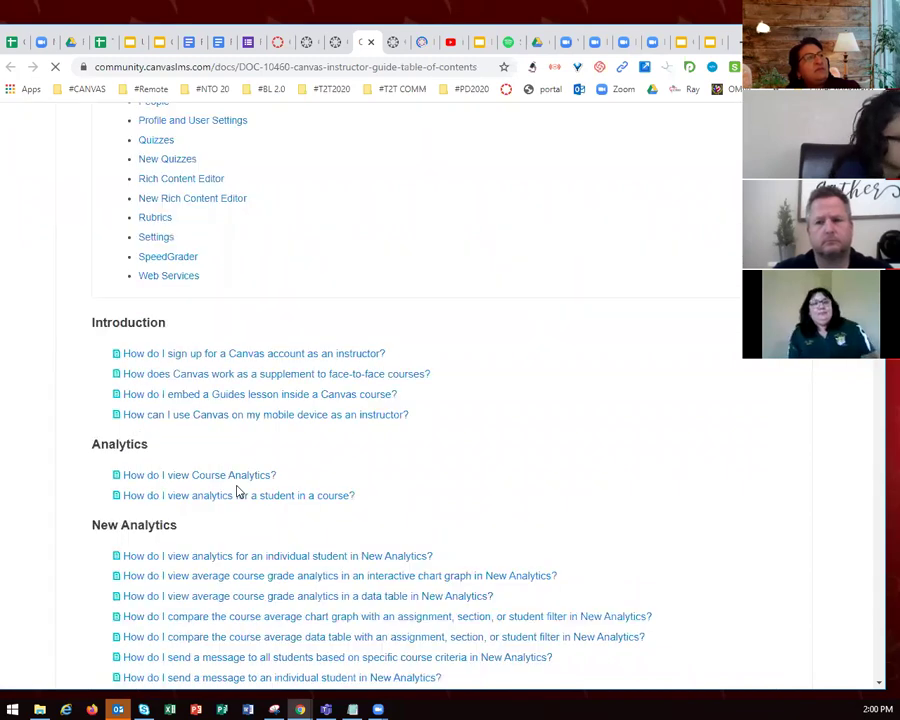
scroll(237, 491, down, 4)
scroll(237, 491, up, 1)
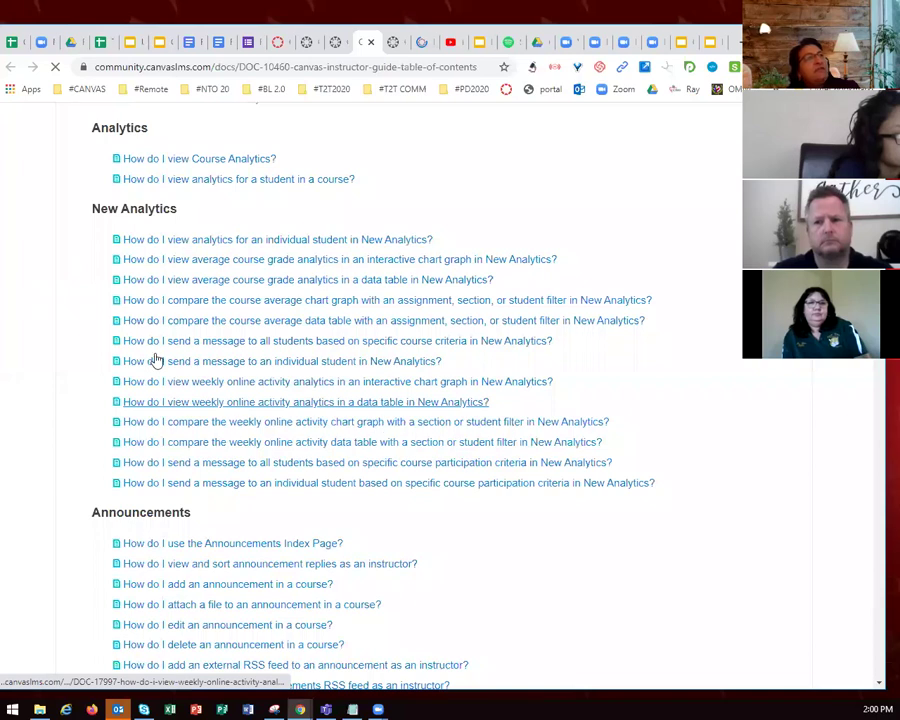
scroll(155, 360, down, 3)
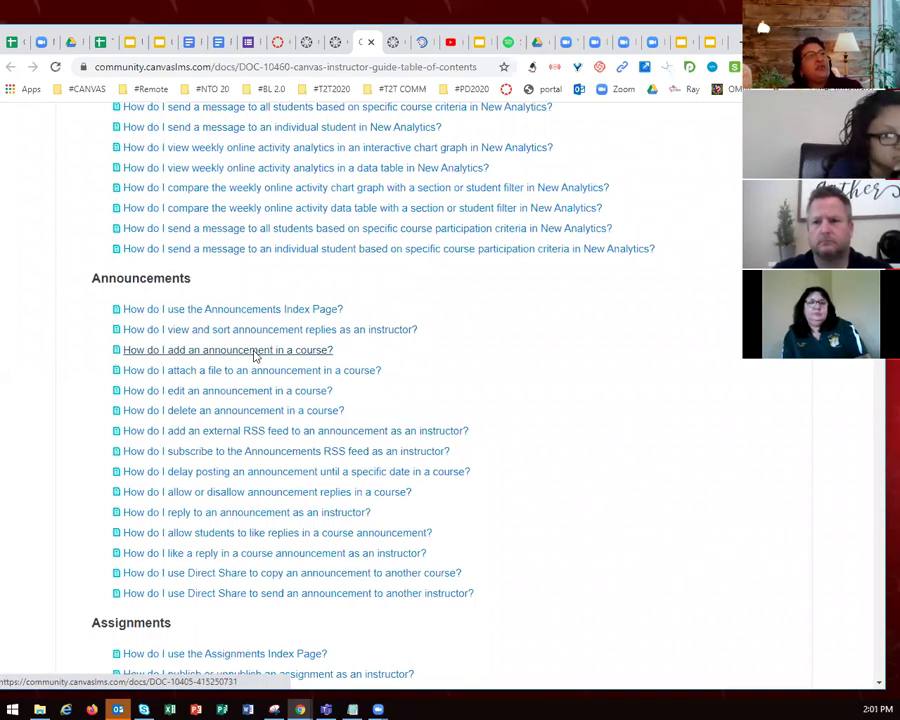
Open the guide "How do I add an announcement in a course?" and review its instructions
click(255, 352)
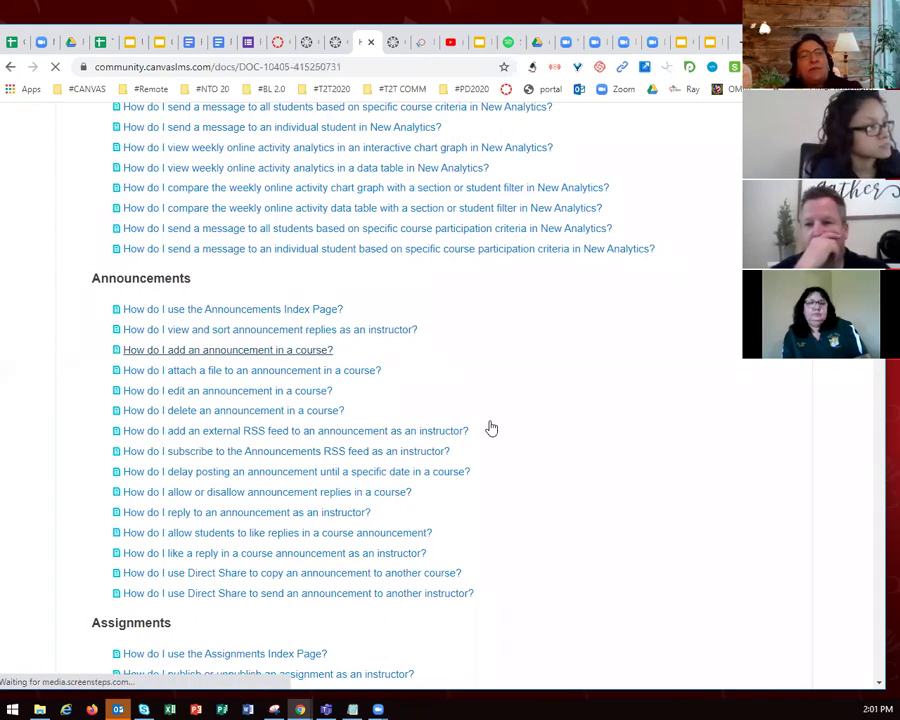
scroll(488, 440, down, 1)
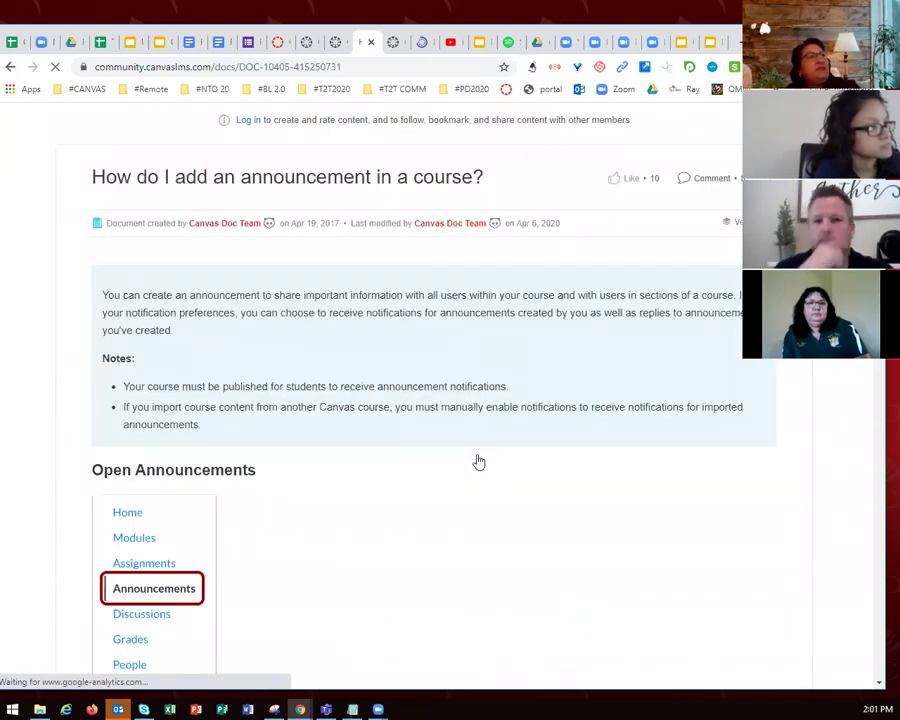
scroll(478, 460, down, 5)
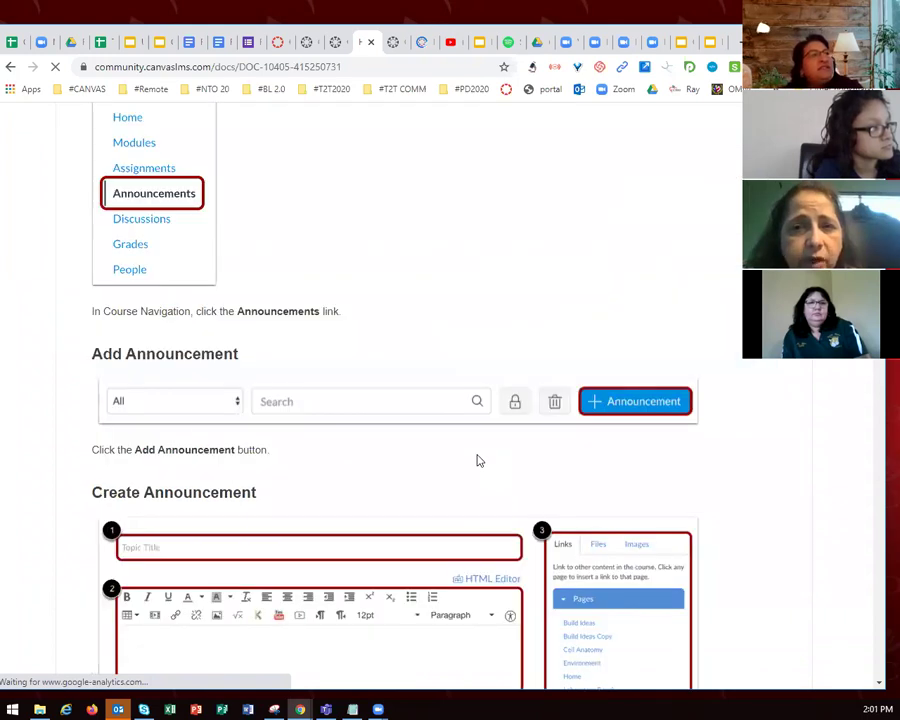
scroll(478, 460, up, 3)
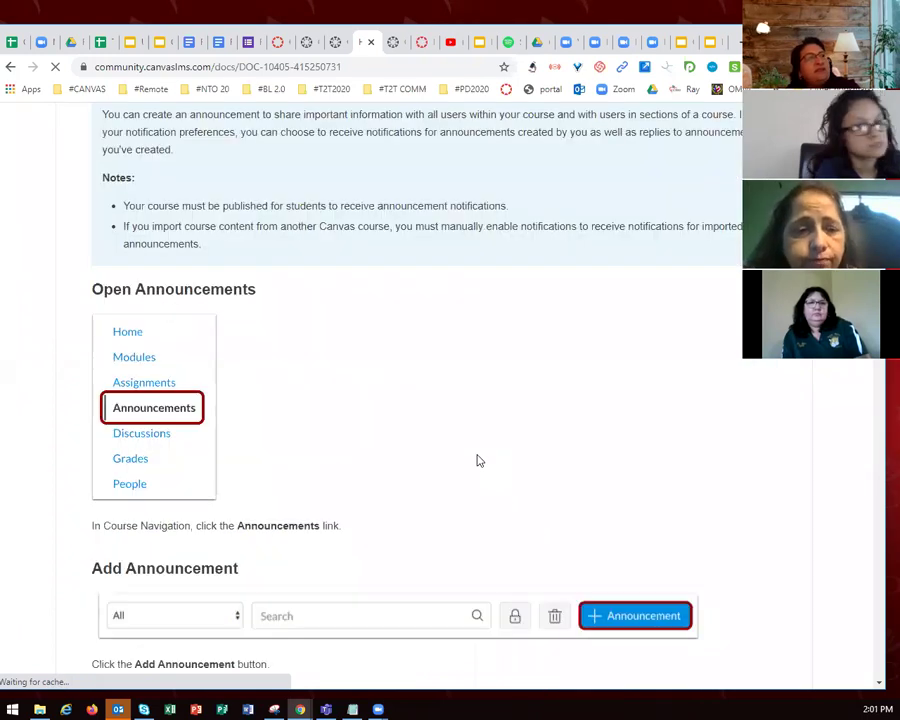
scroll(478, 460, down, 5)
scroll(478, 460, down, 7)
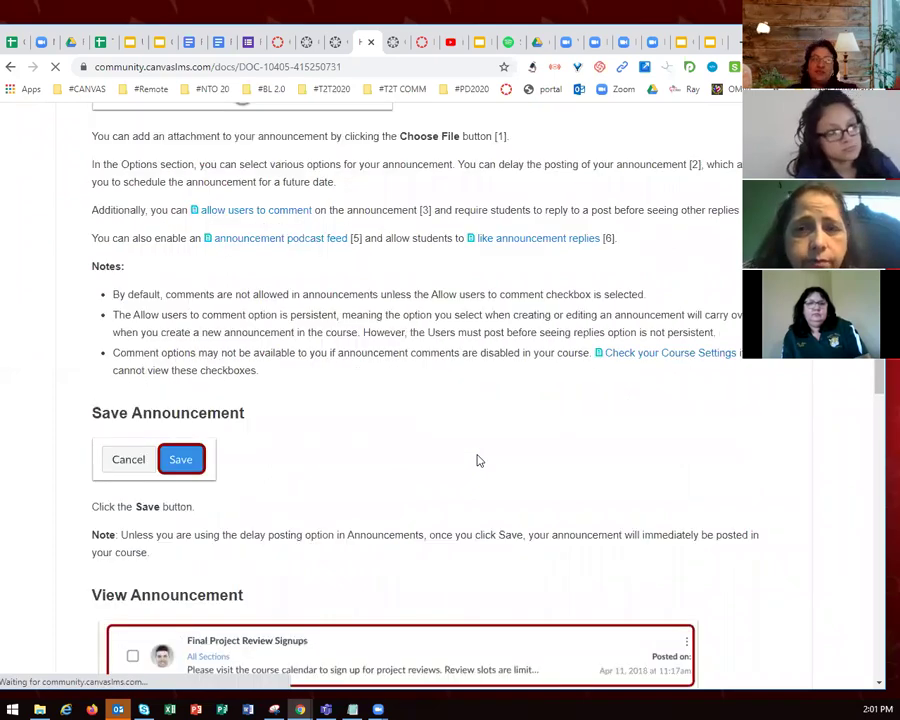
scroll(477, 460, down, 10)
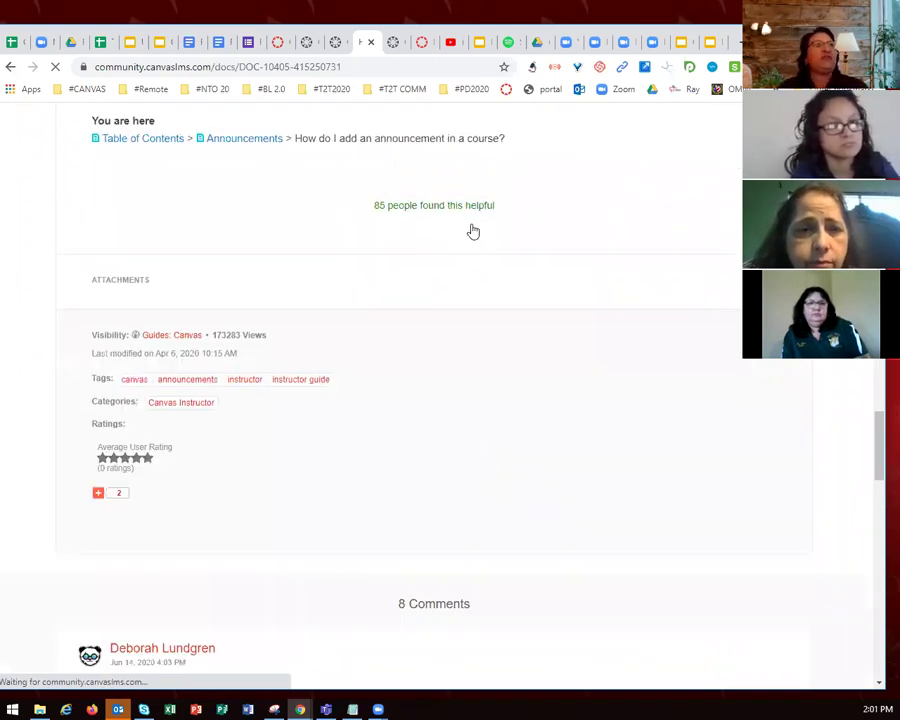
scroll(197, 387, up, 10)
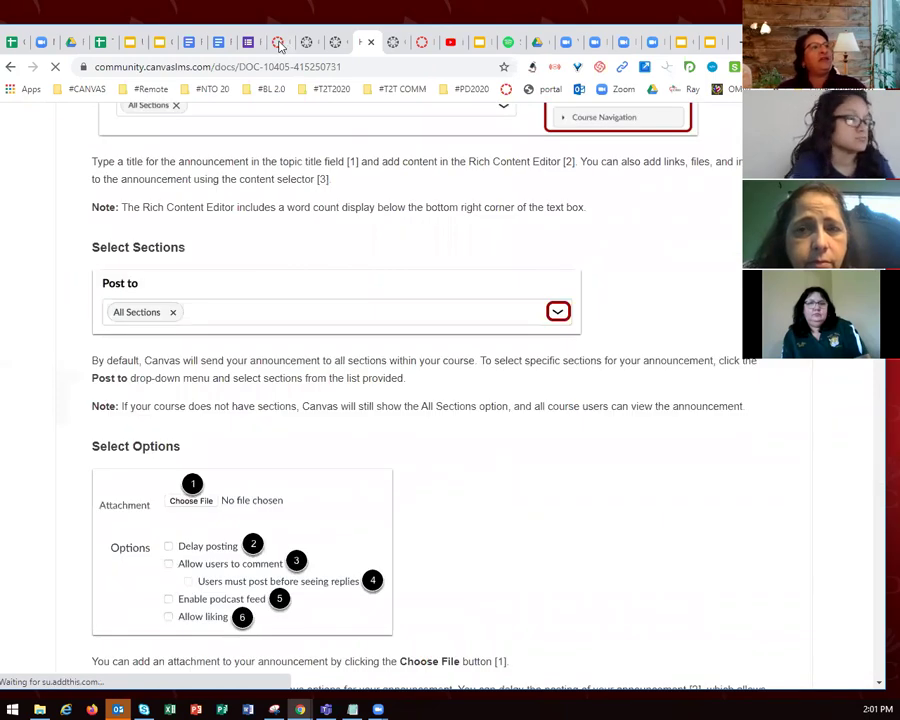
Return to the district Canvas site, close Help, and open the 20-21 sandbox course from the Dashboard
key(ctrl+shift+Tab)
key(ctrl+shift+Tab)
key(ctrl+shift+Tab)
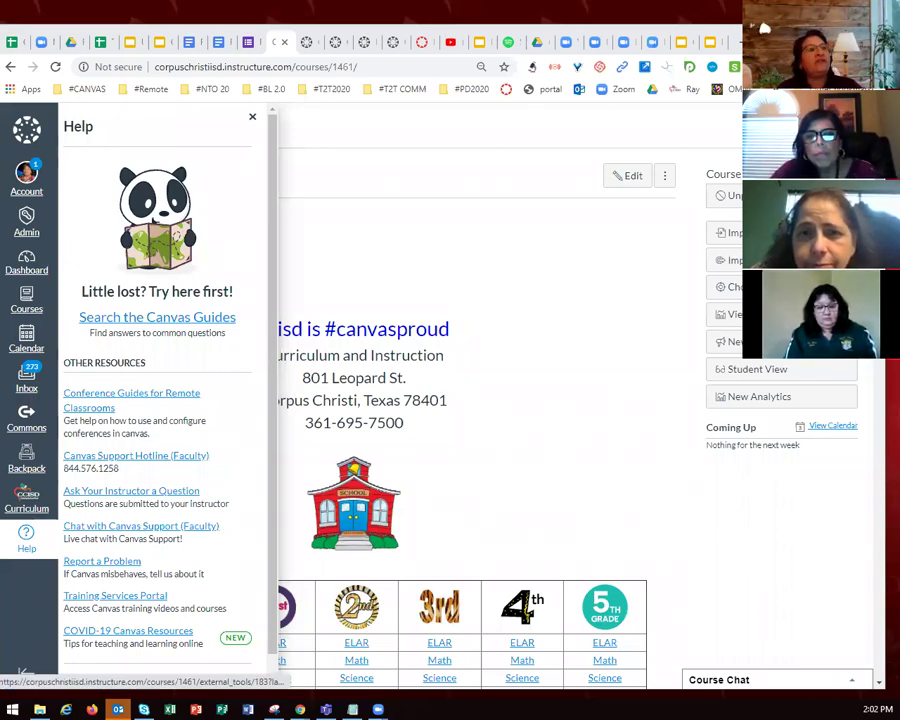
click(558, 287)
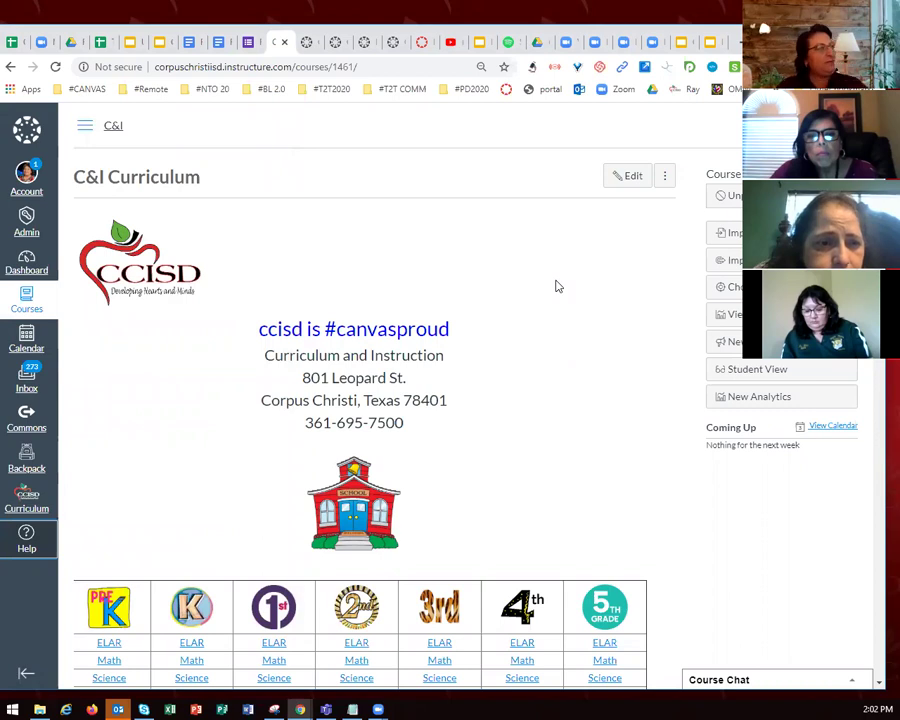
click(33, 265)
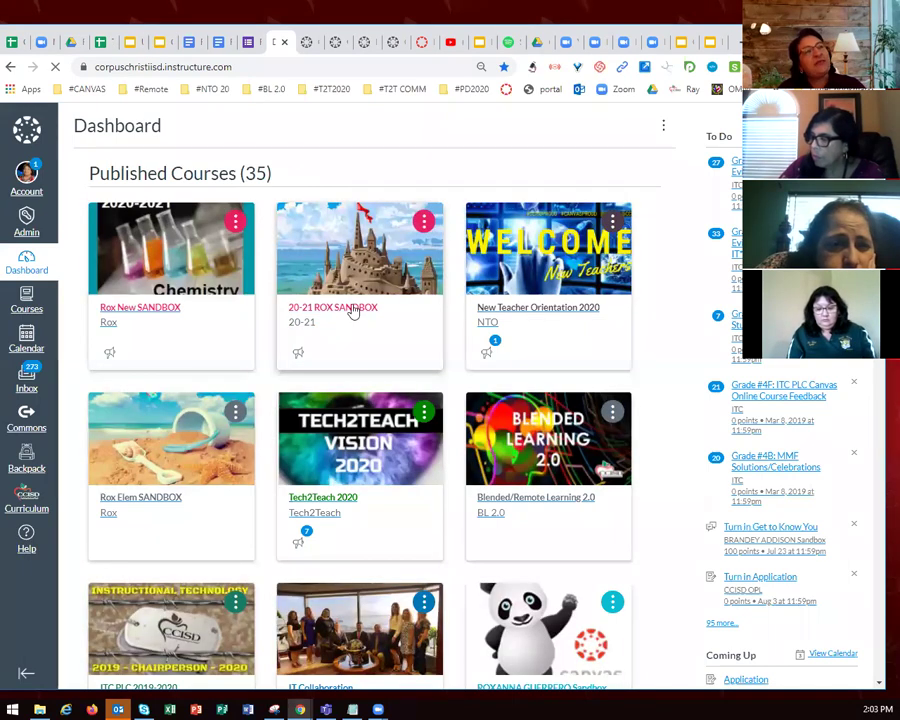
click(352, 311)
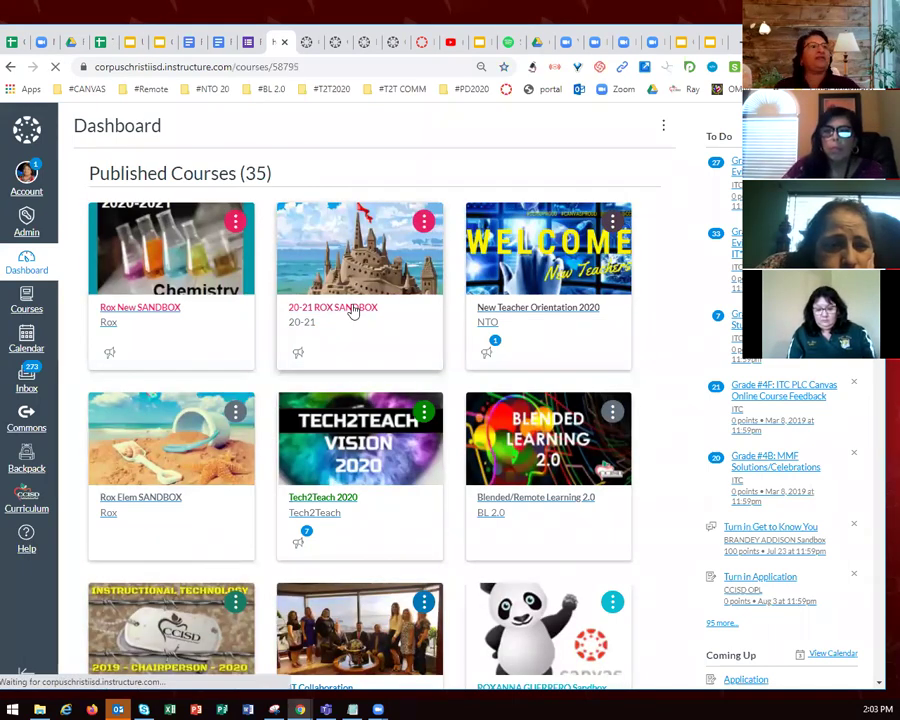
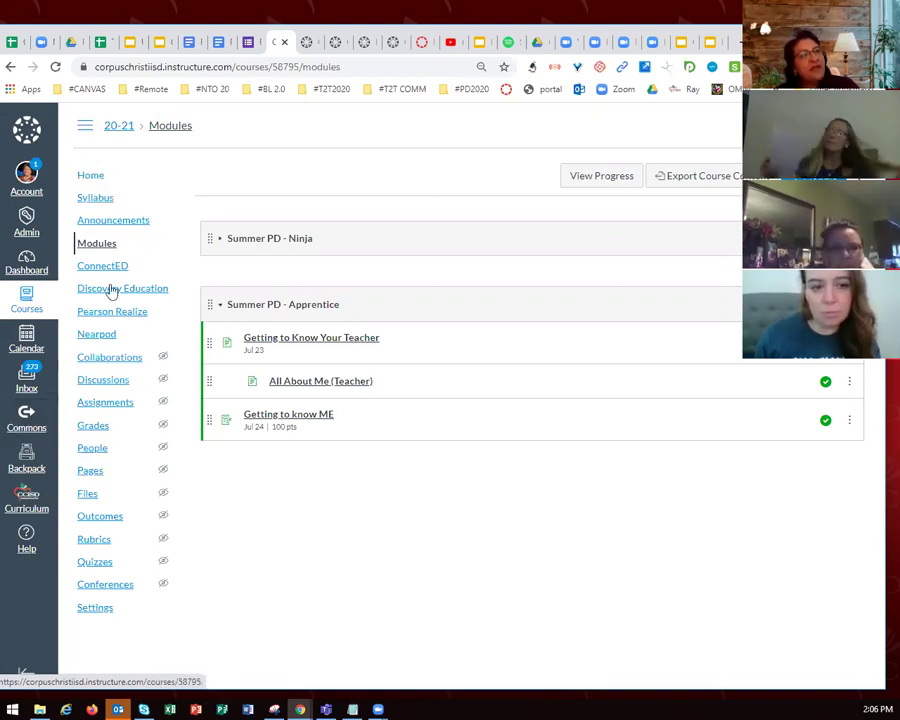
In the course's navigation settings, hide ConnectED, Discovery Education, Pearson Realize and Nearpod from students and save
click(95, 608)
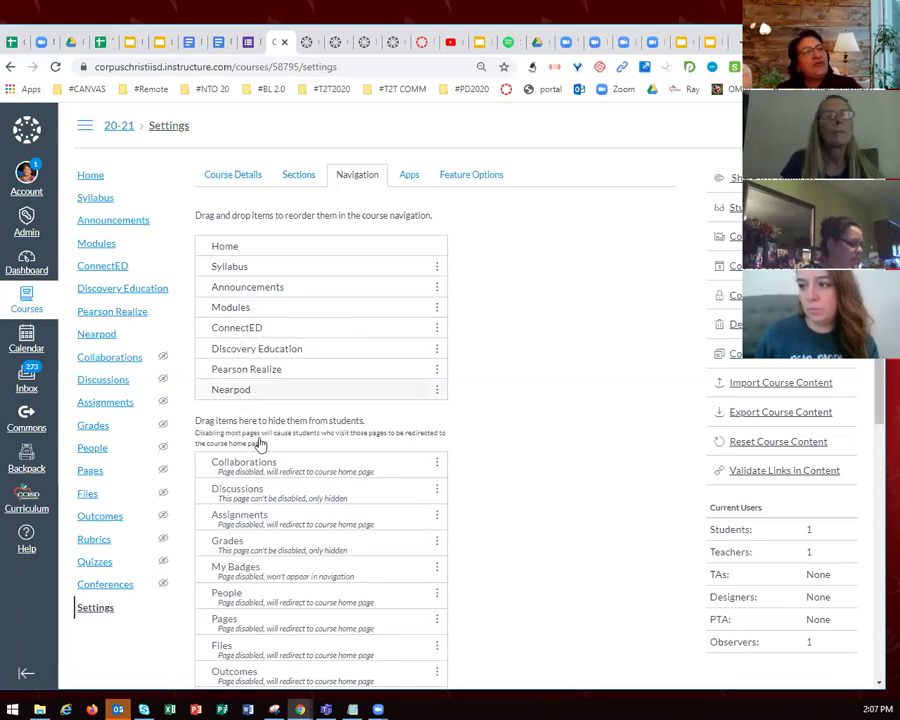
drag(244, 366, 278, 460)
drag(236, 327, 282, 463)
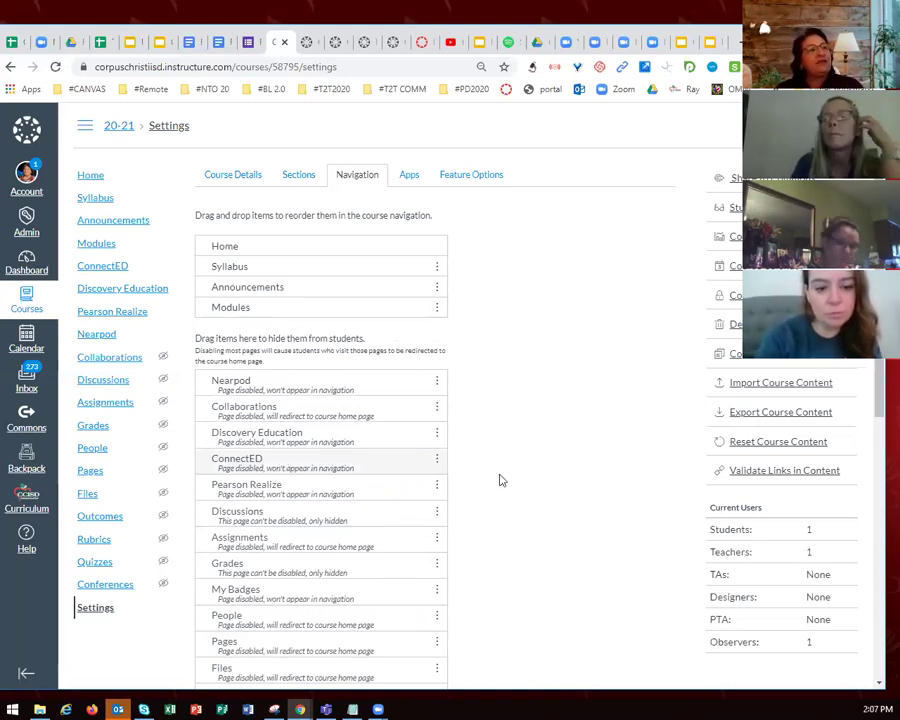
scroll(352, 600, down, 8)
click(214, 652)
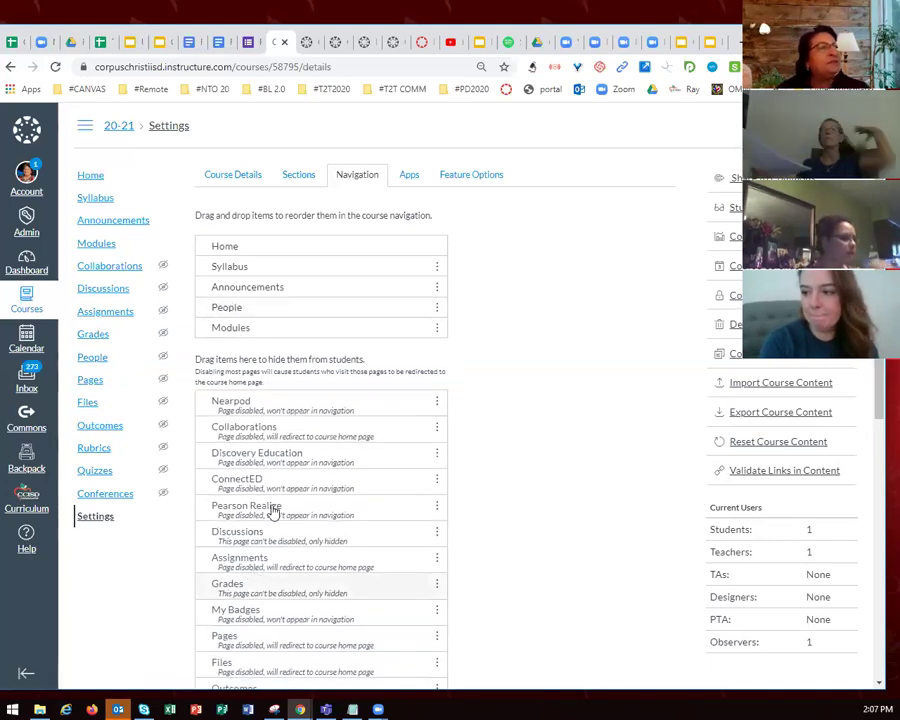
Enable Nearpod and People in the course navigation, placing Nearpod directly below Modules with People after it, and save
drag(264, 408, 239, 307)
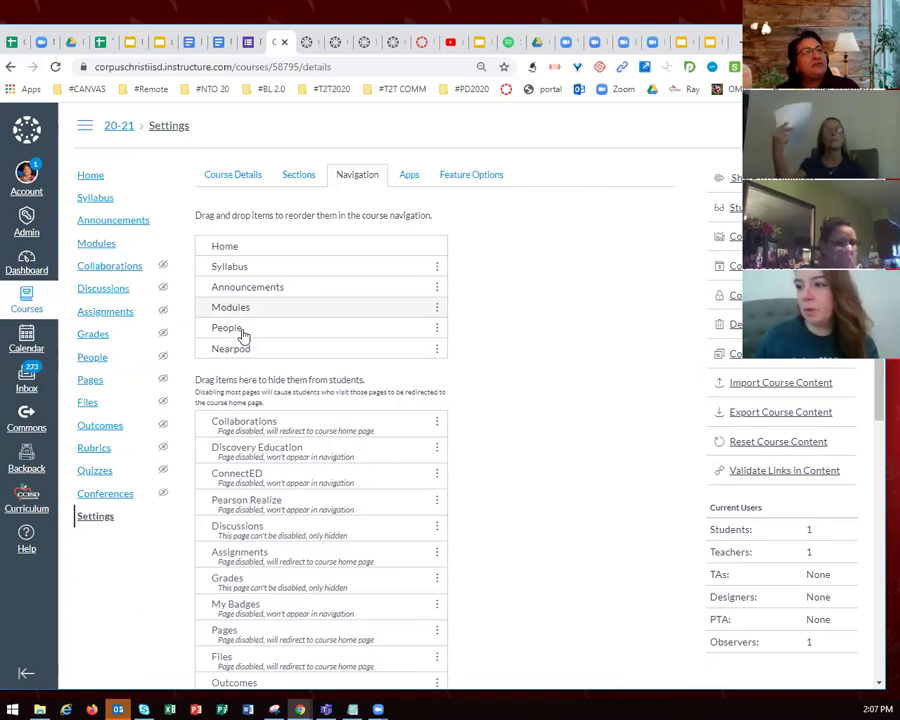
drag(250, 354, 261, 340)
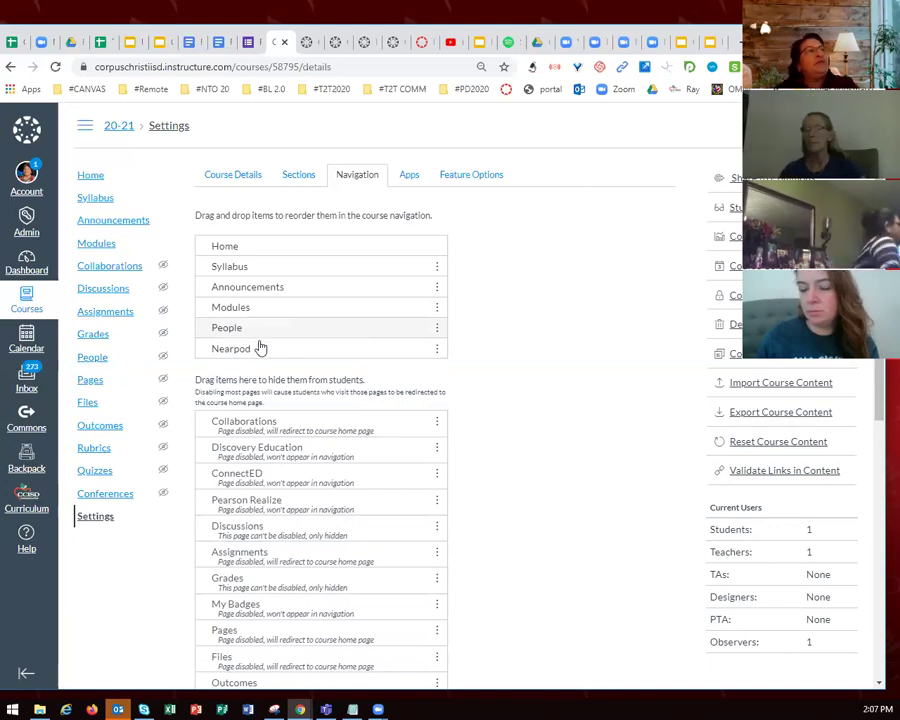
drag(258, 343, 252, 326)
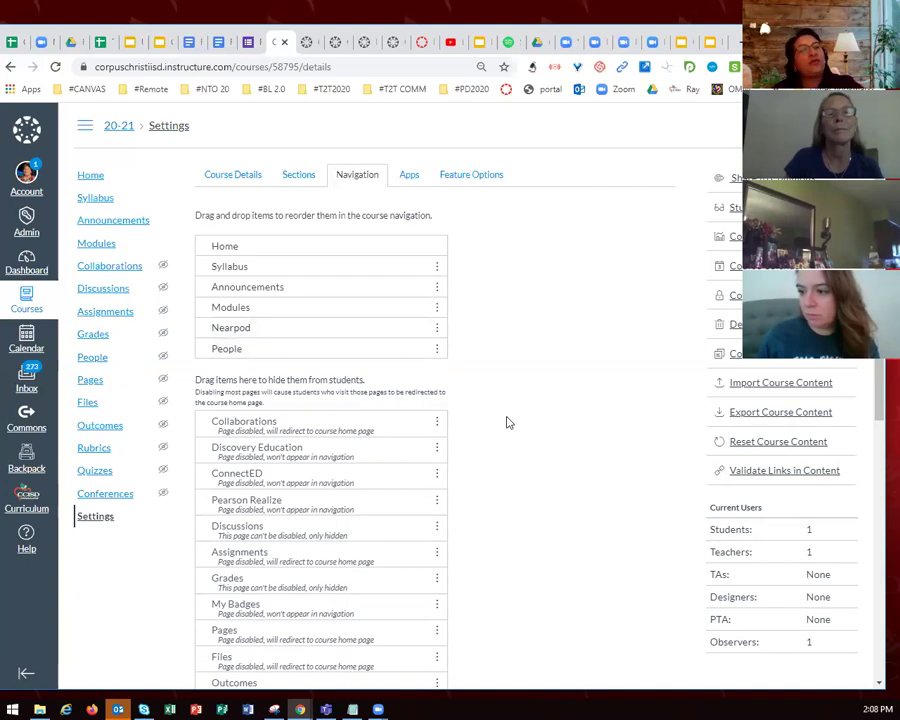
scroll(507, 423, down, 5)
click(218, 652)
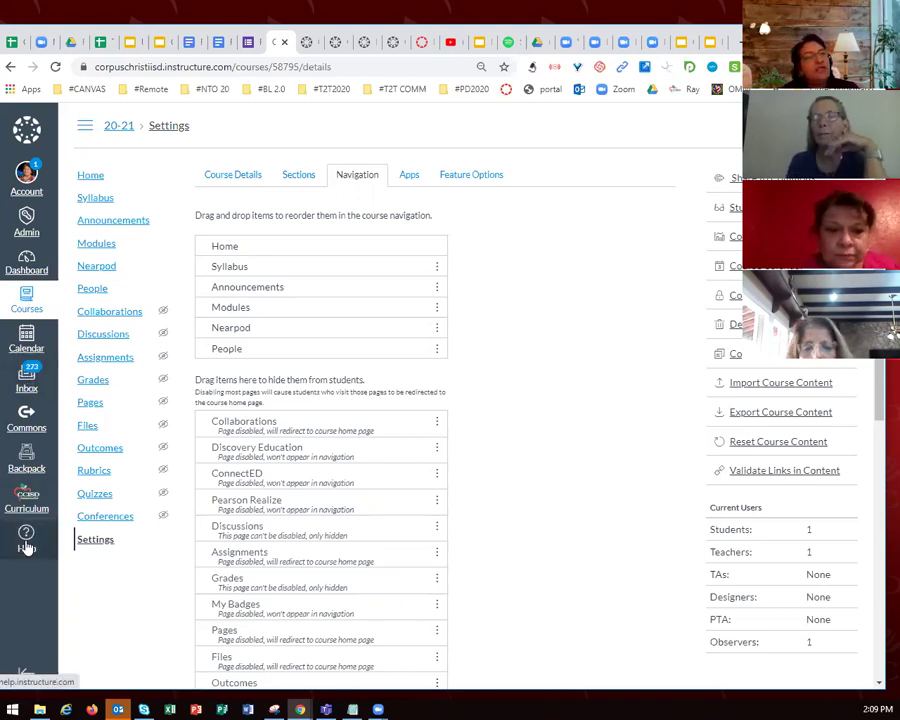
Review the Canvas Guides search option in Help, and return to the course's navigation settings
click(26, 540)
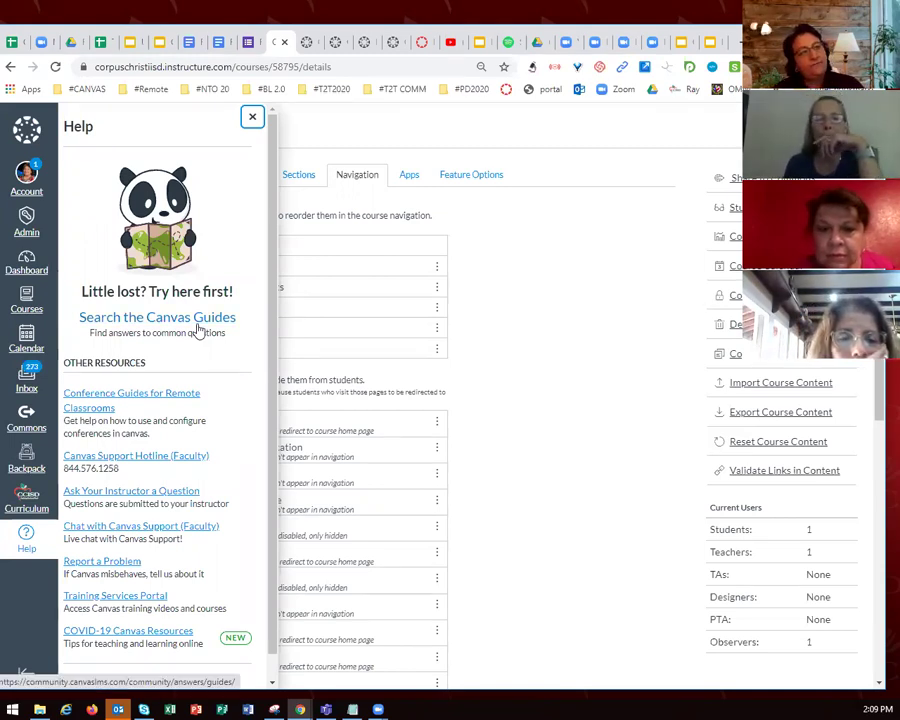
click(603, 409)
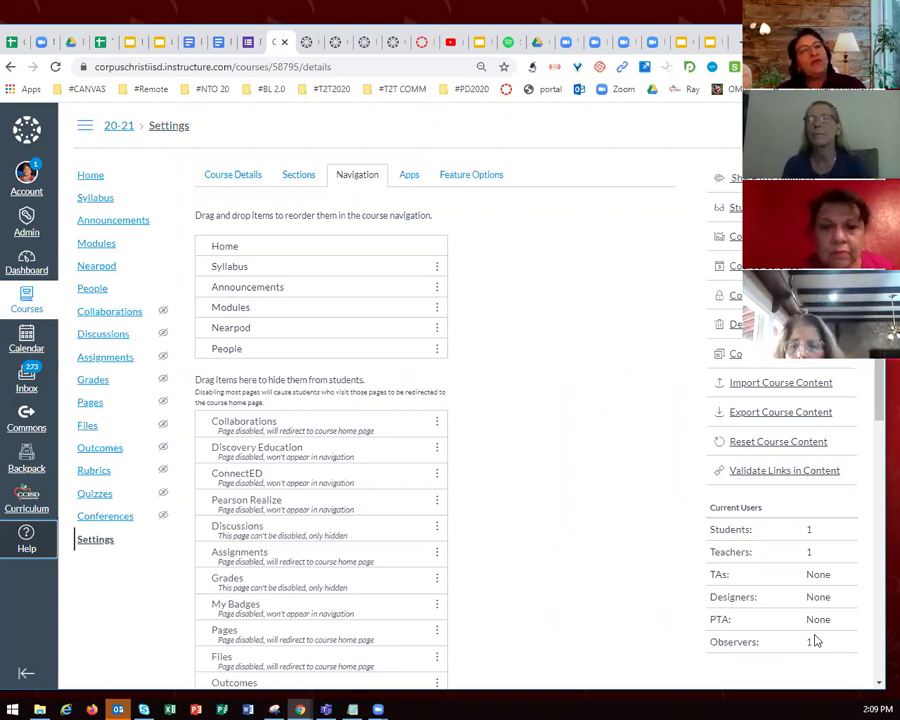
scroll(815, 640, down, 1)
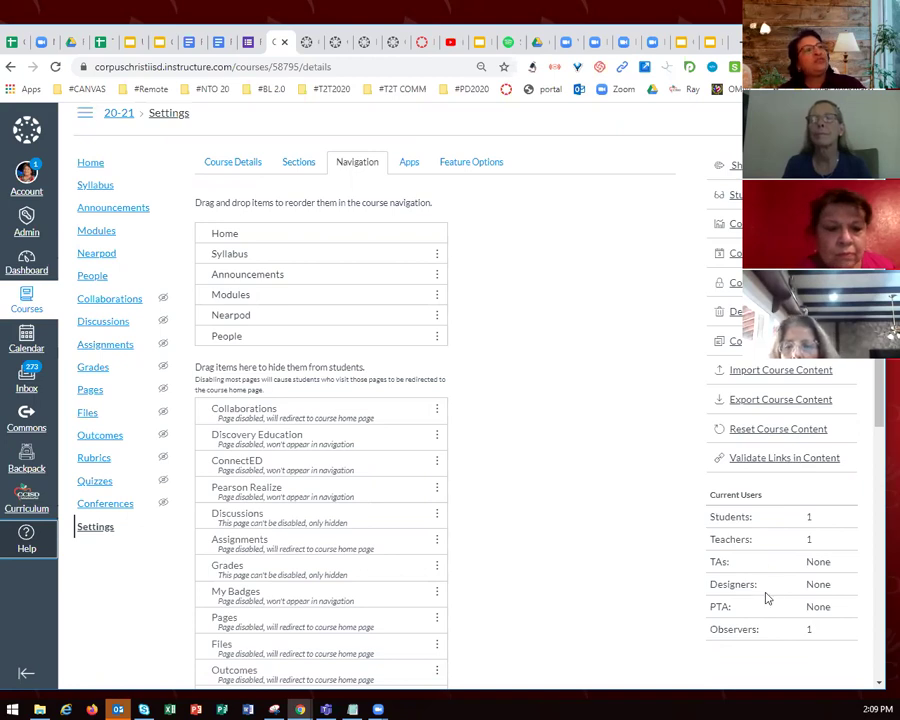
scroll(765, 596, up, 1)
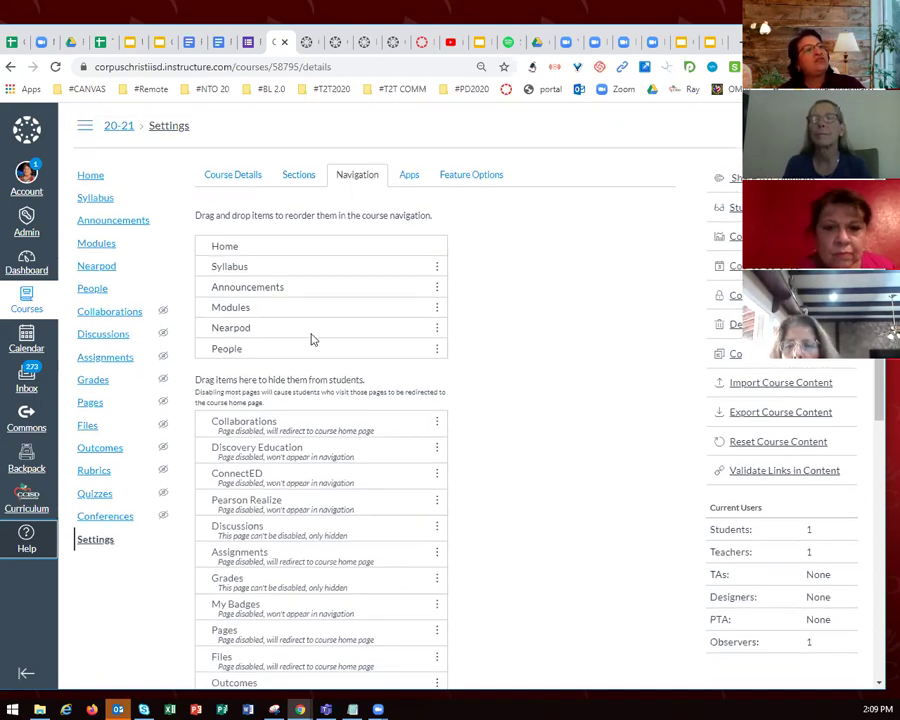
Unpublish the All About Me (Teacher) page in the Summer PD - Apprentice module
click(89, 246)
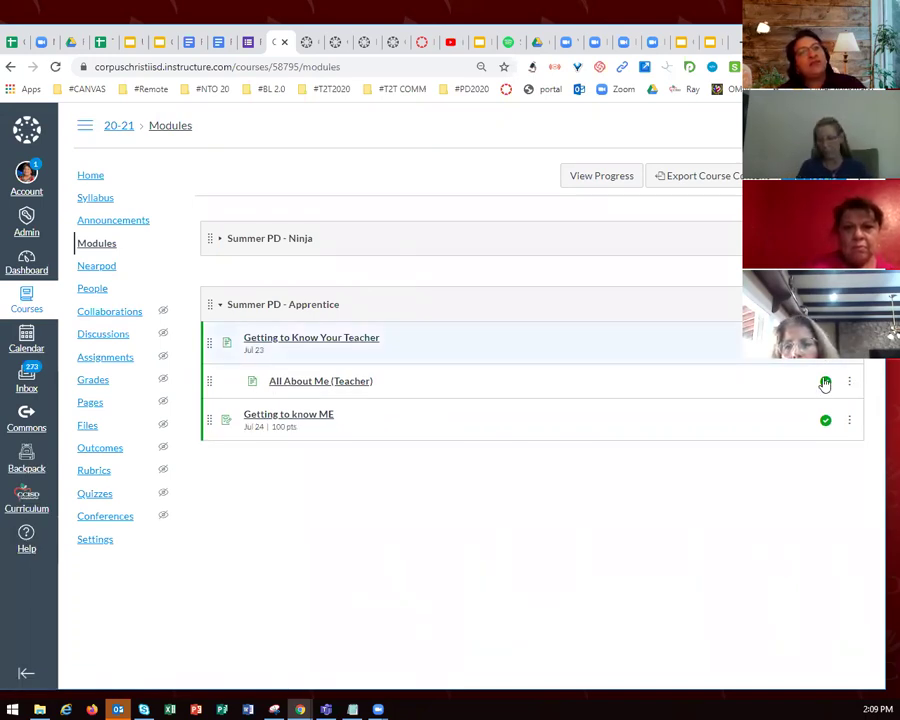
click(825, 383)
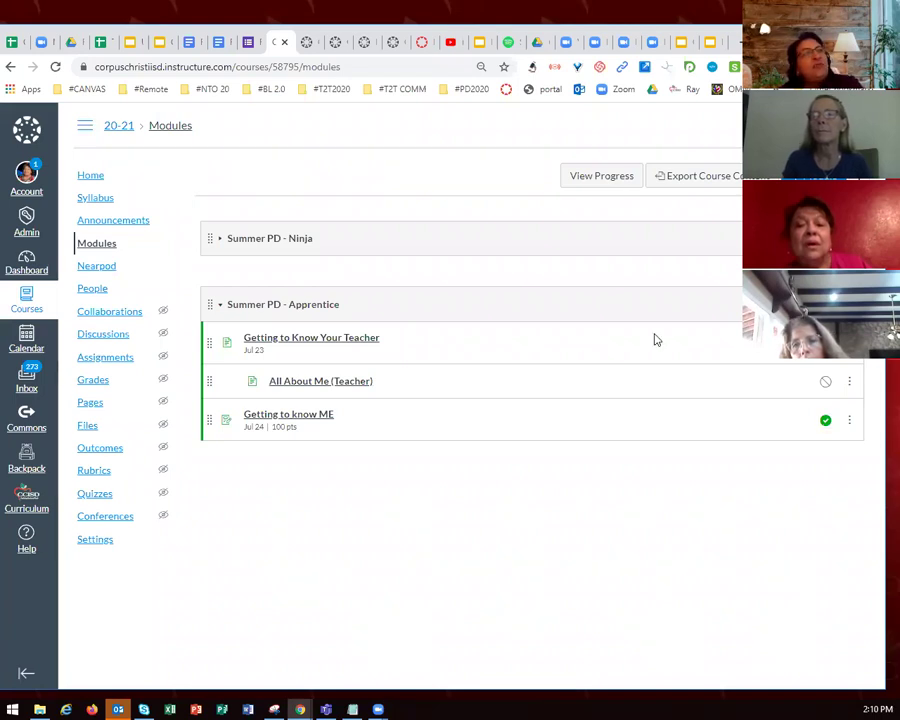
click(826, 384)
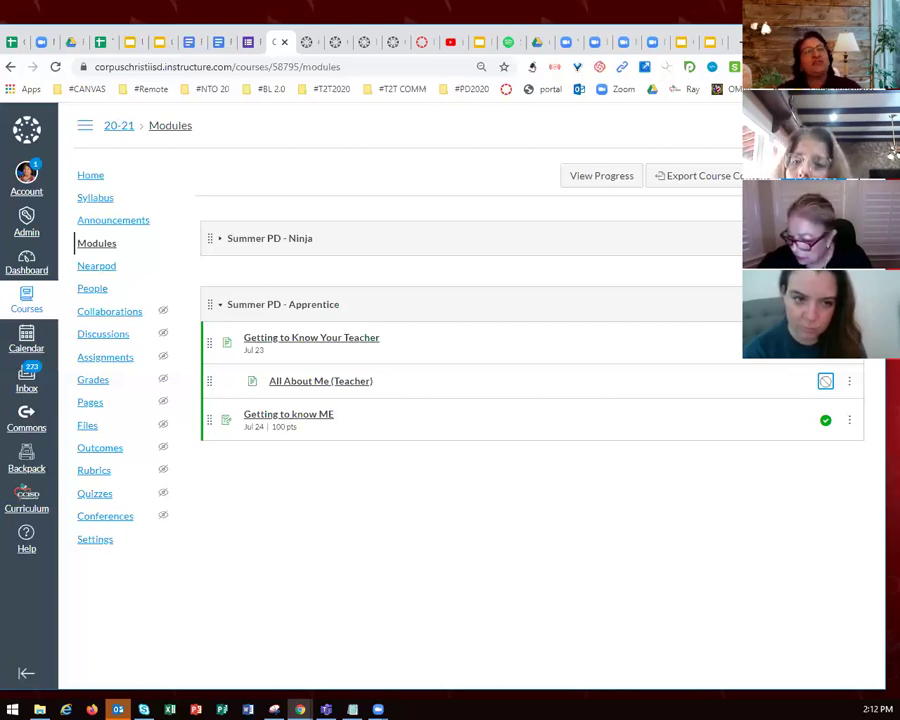
Start adding a new page item to the Summer PD - Apprentice module
click(825, 304)
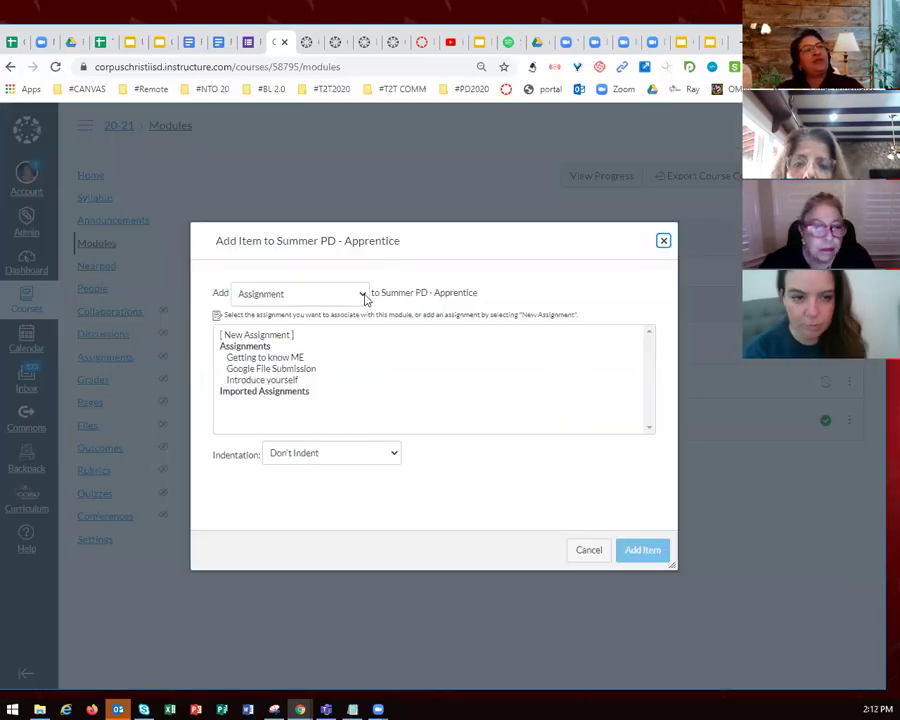
click(363, 296)
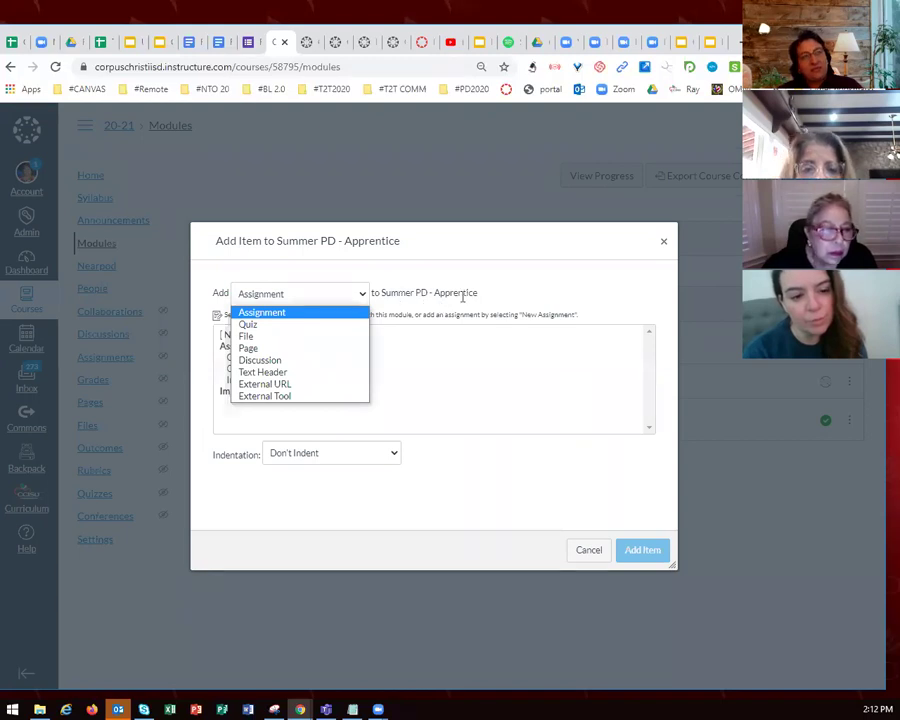
click(279, 348)
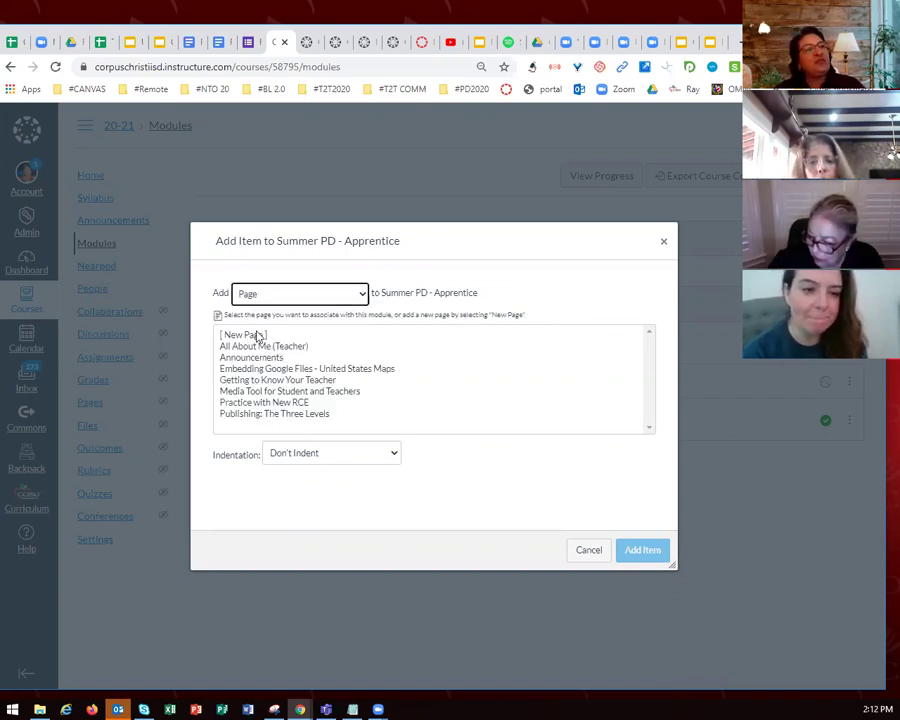
click(257, 337)
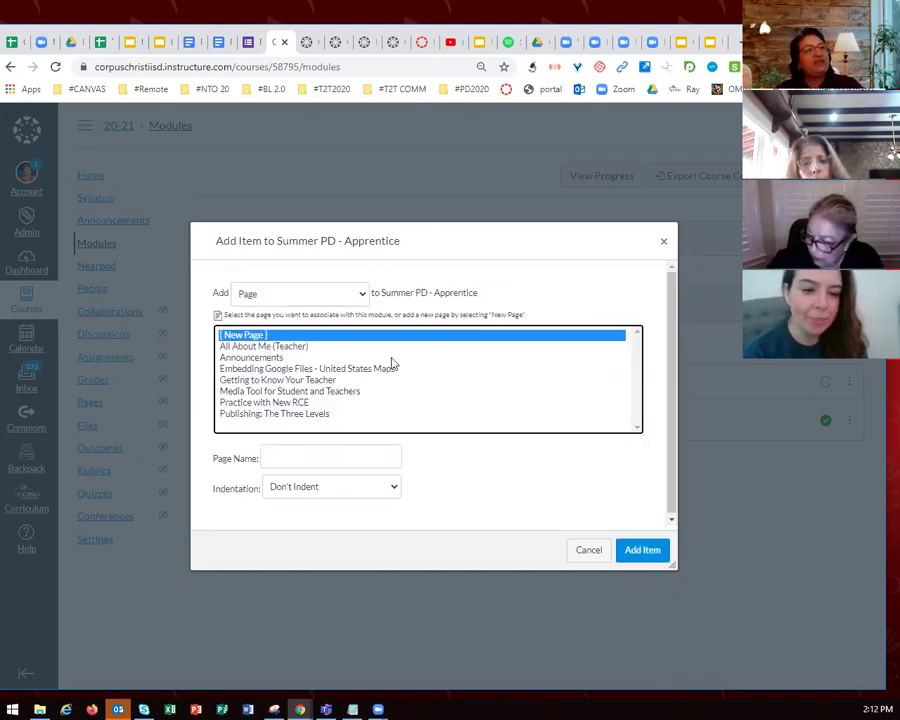
Name the new page Example of Media Tool, keep it unindented, and add it to the module
click(333, 459)
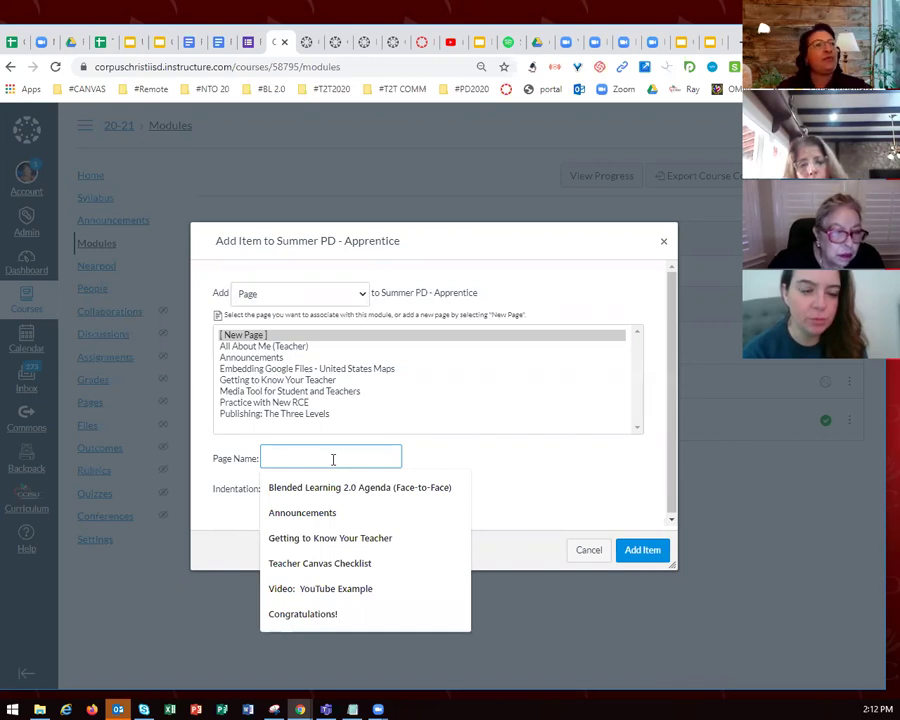
text(E)
text(ample o)
key(BackSpace)
key(BackSpace)
key(BackSpace)
key(BackSpace)
text(le)
text(x)
key(End)
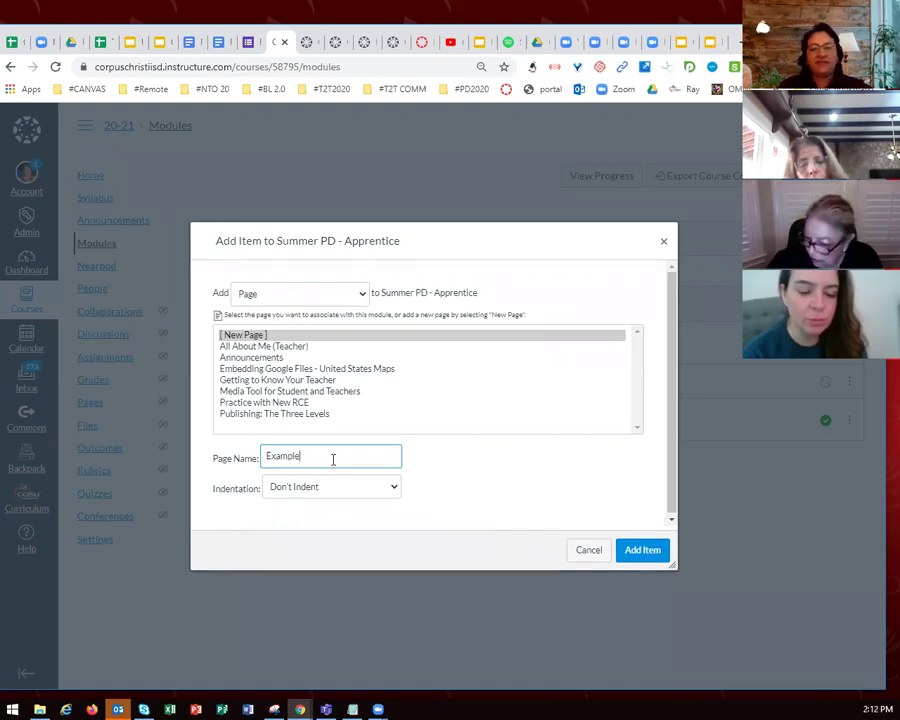
text(of )
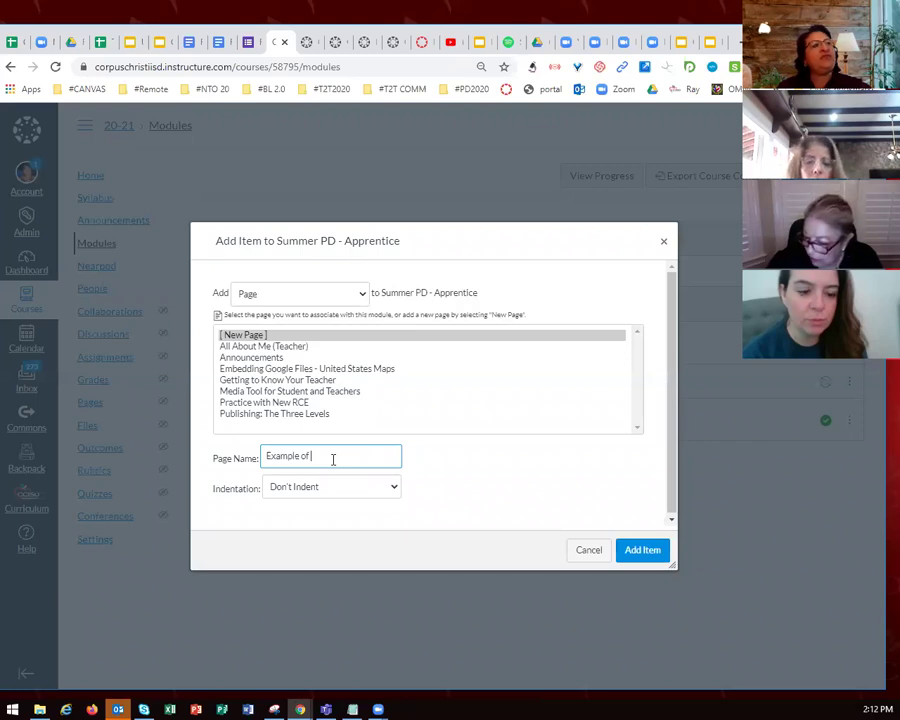
text(Media)
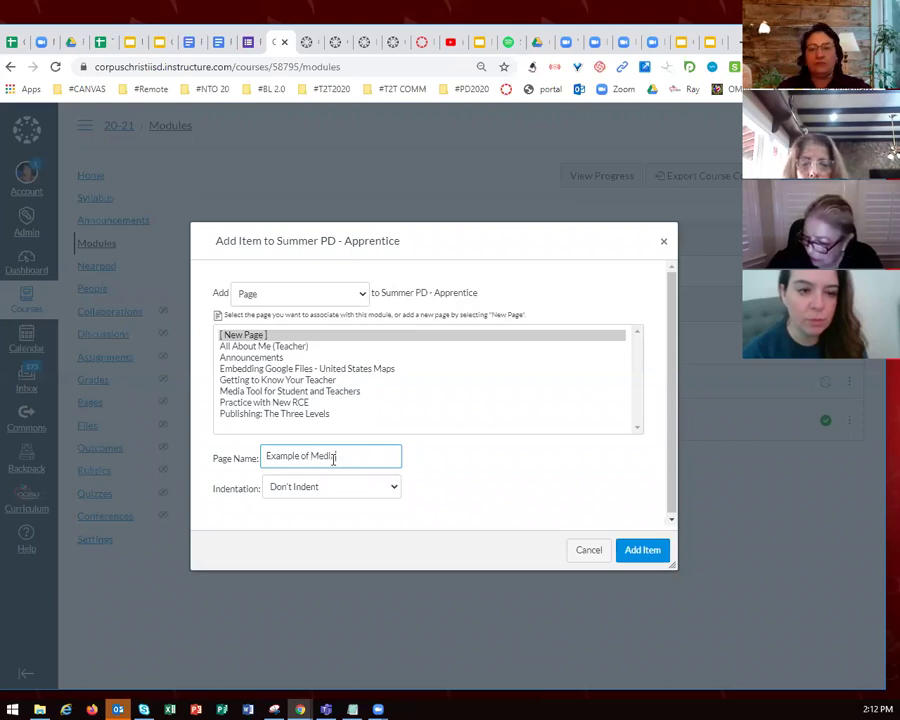
text( Toll)
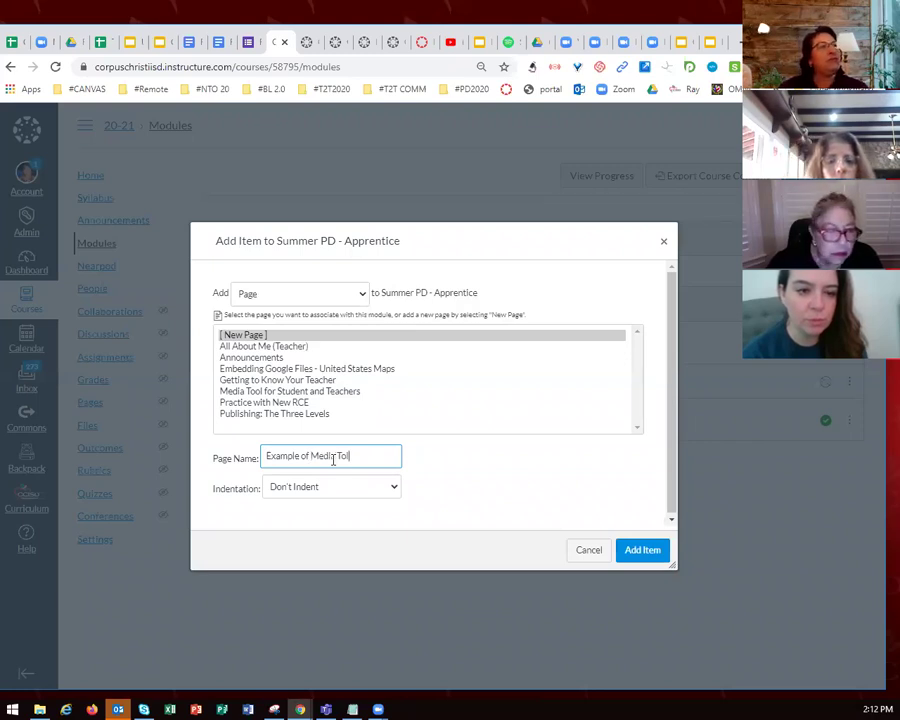
key(BackSpace)
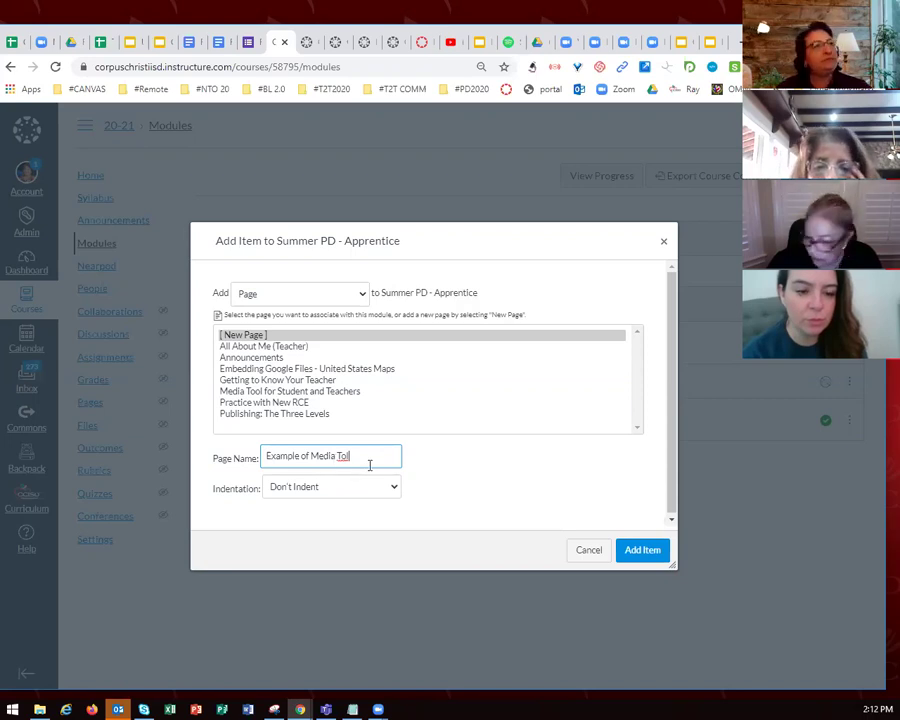
key(BackSpace)
key(BackSpace)
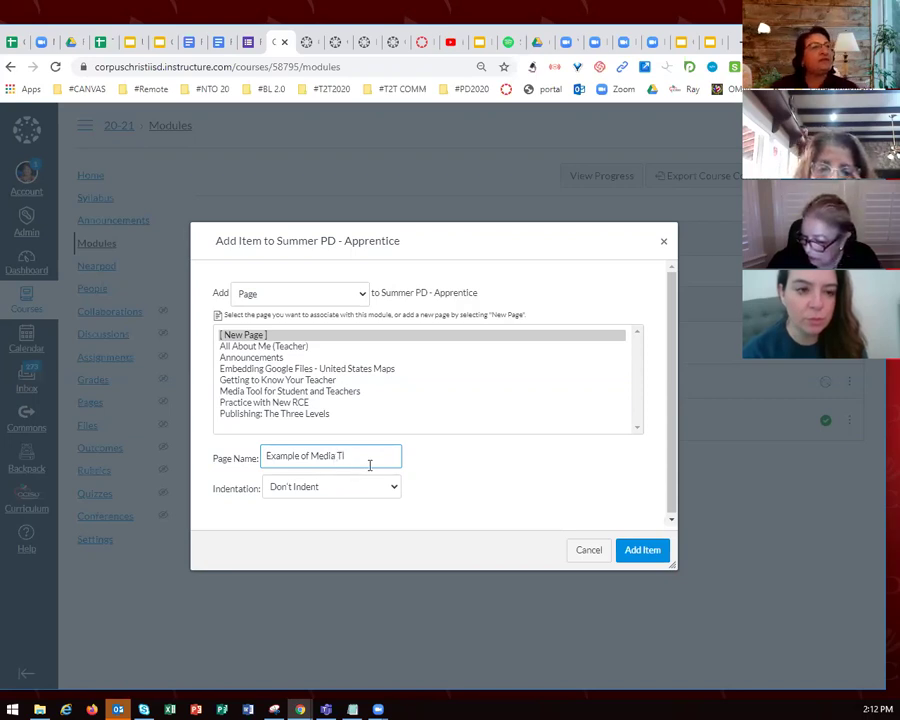
text(ooll)
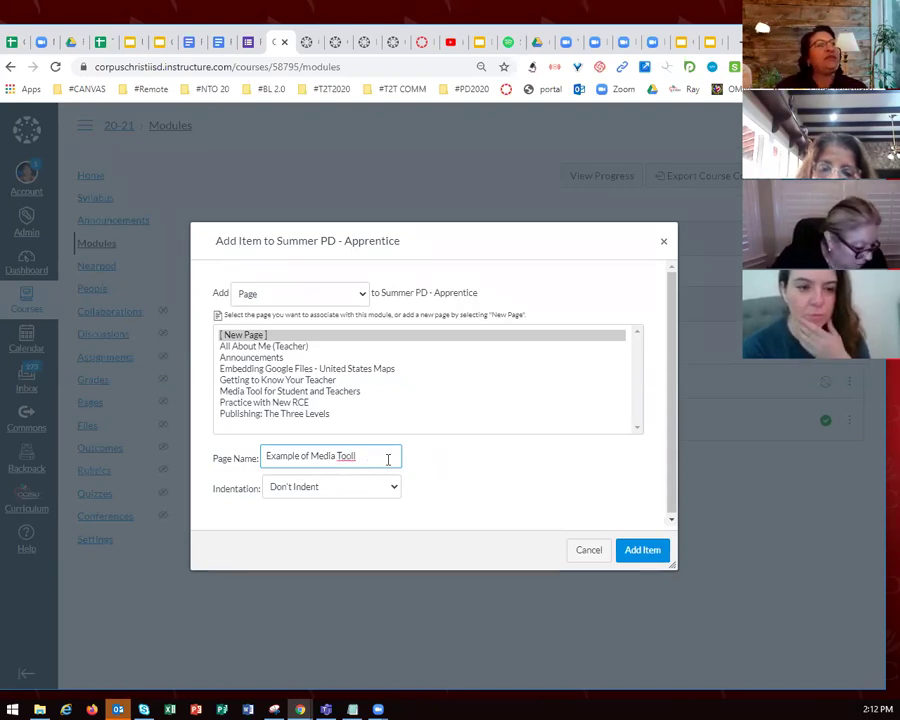
key(BackSpace)
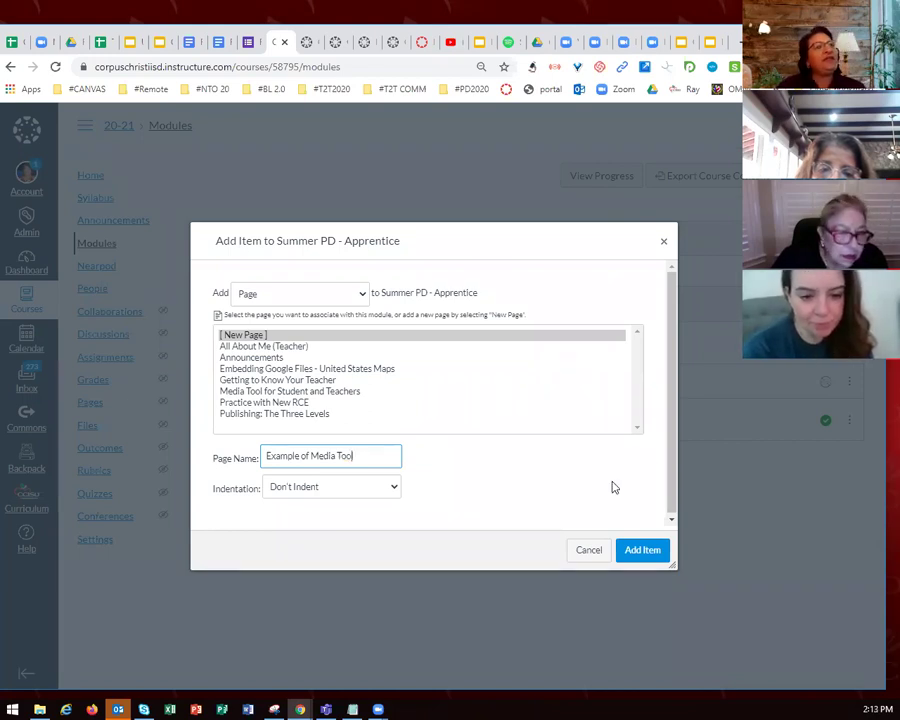
click(394, 490)
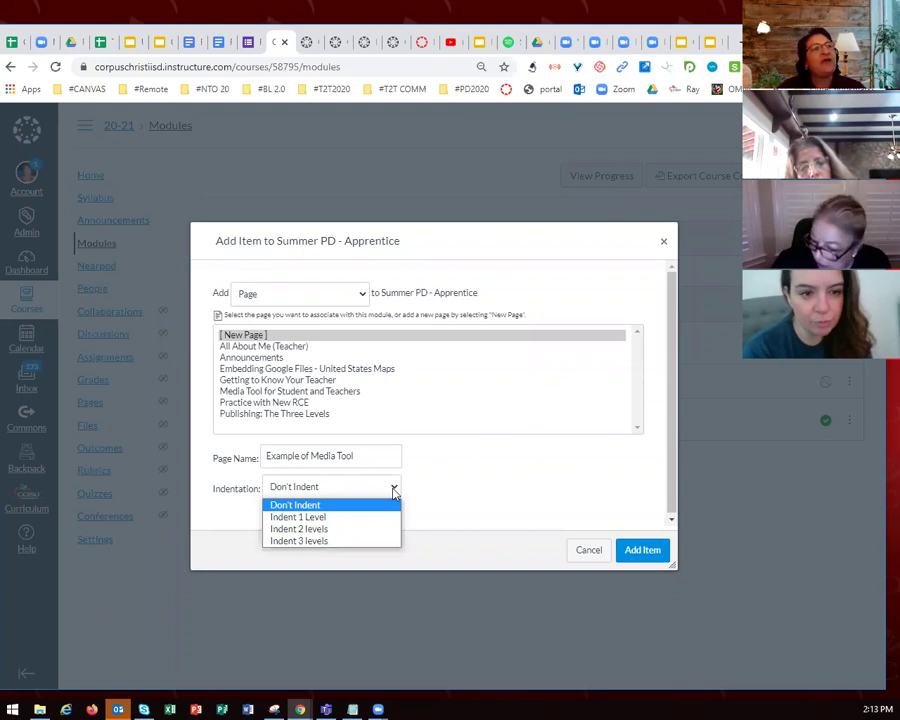
click(394, 490)
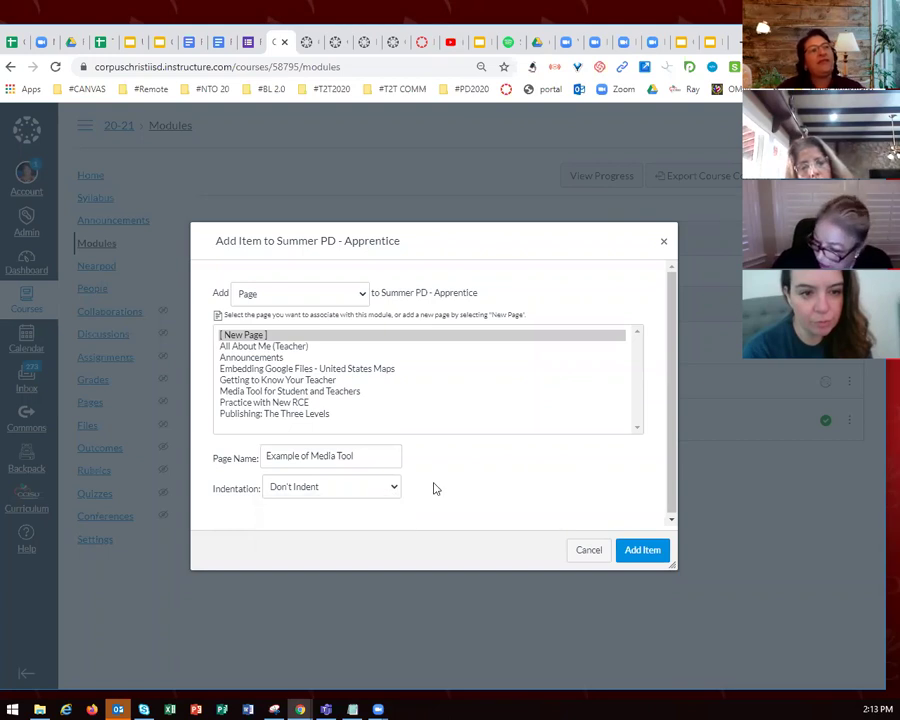
click(643, 550)
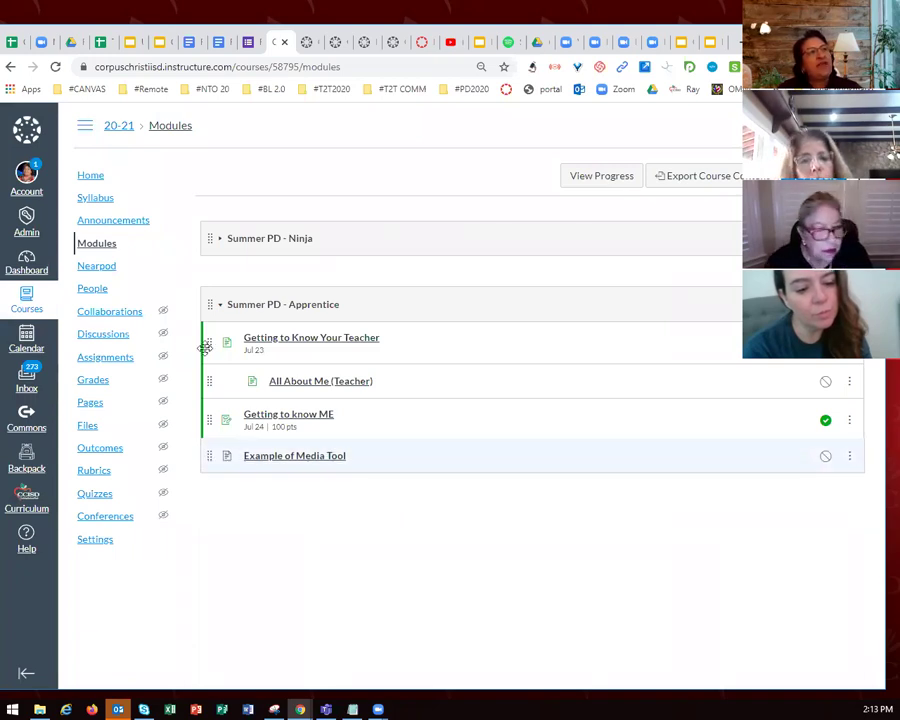
Move the Example of Media Tool page to the start of the Summer PD - Apprentice module and open it for editing
drag(205, 346, 203, 344)
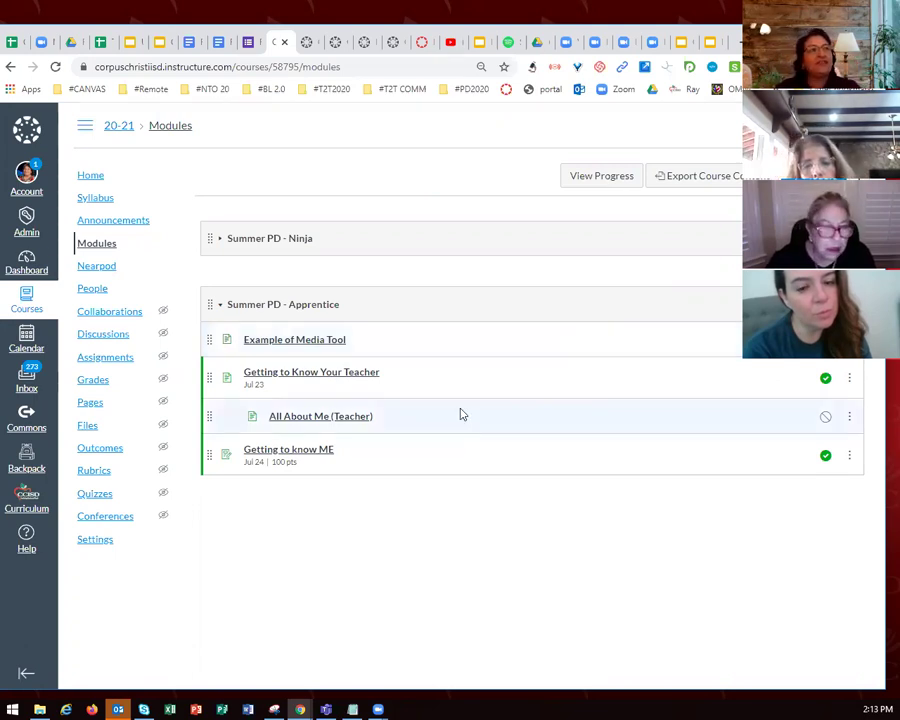
click(295, 343)
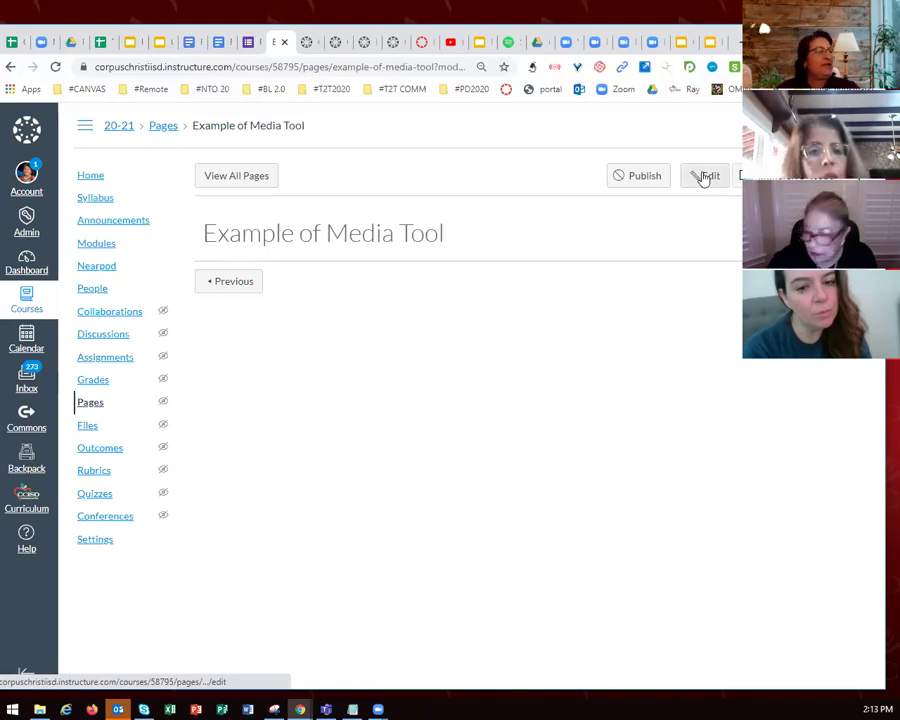
click(704, 177)
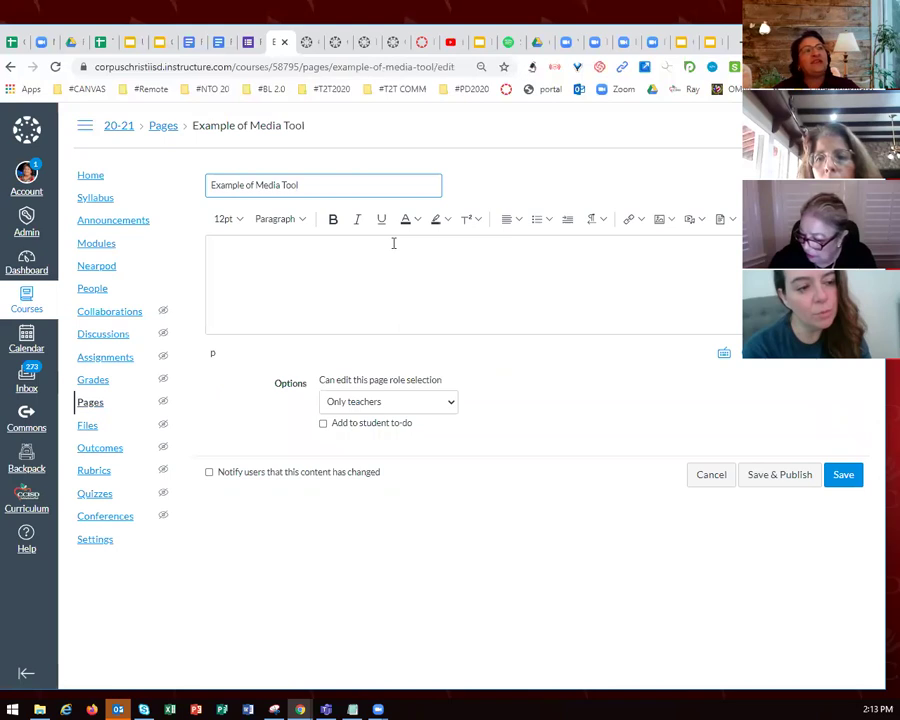
Write "Instructions for content" in the body of the Example of Media Tool page
click(341, 259)
text(Instruc)
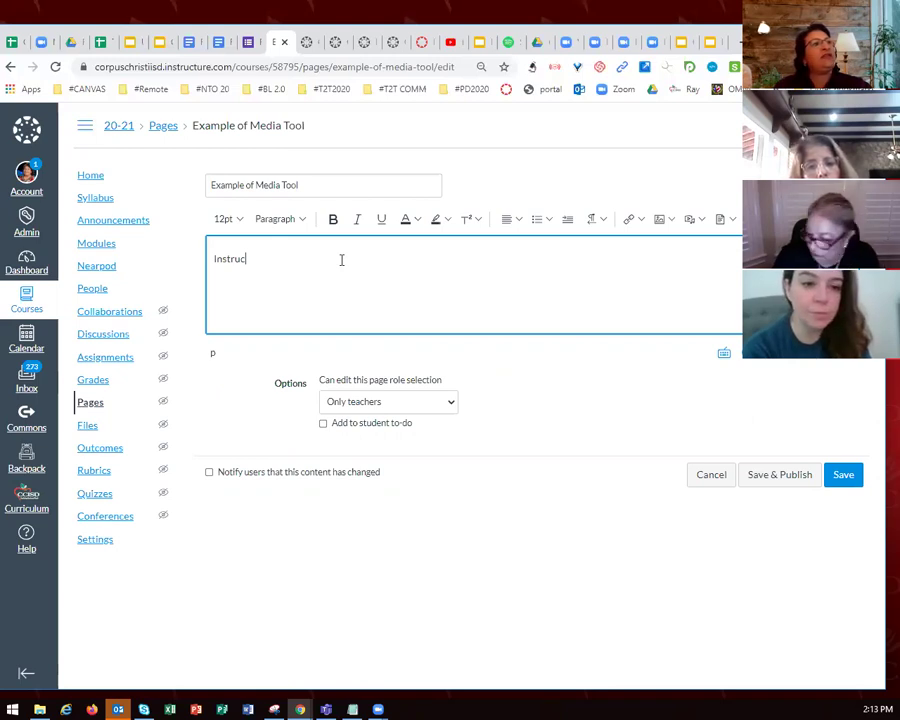
text(tions for a)
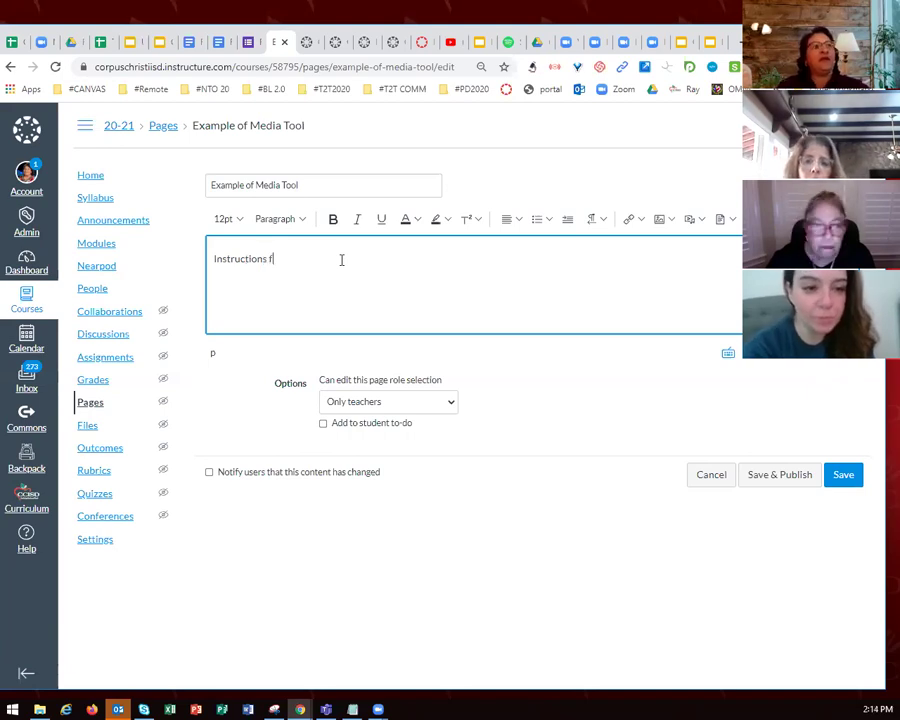
key(BackSpace)
text(co)
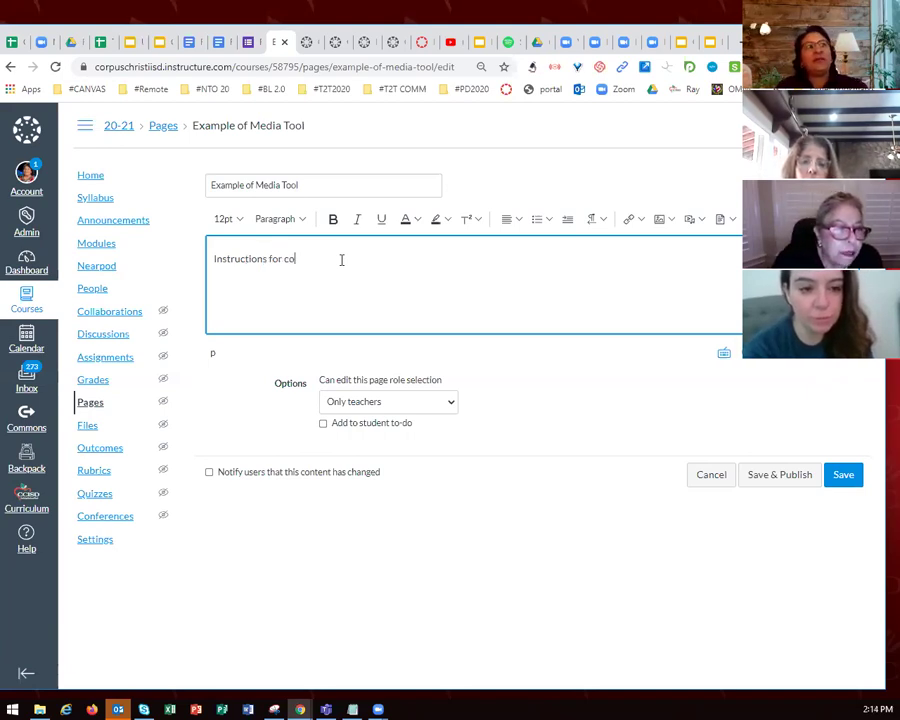
text(ntent)
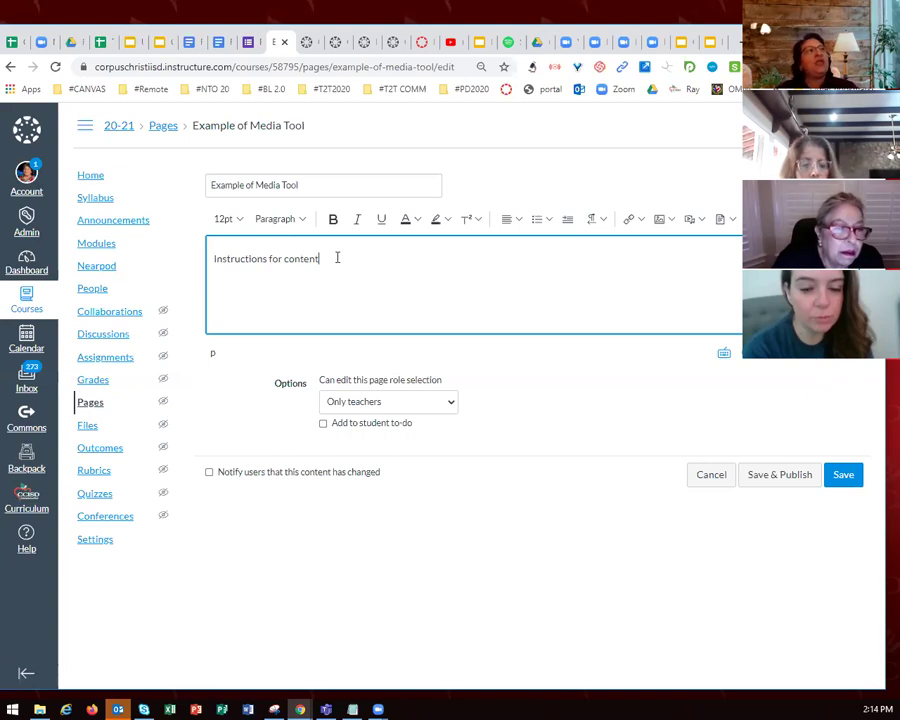
Format the "Instructions for content" line as bold purple text at 24pt
drag(319, 258, 416, 225)
key(ctrl+b)
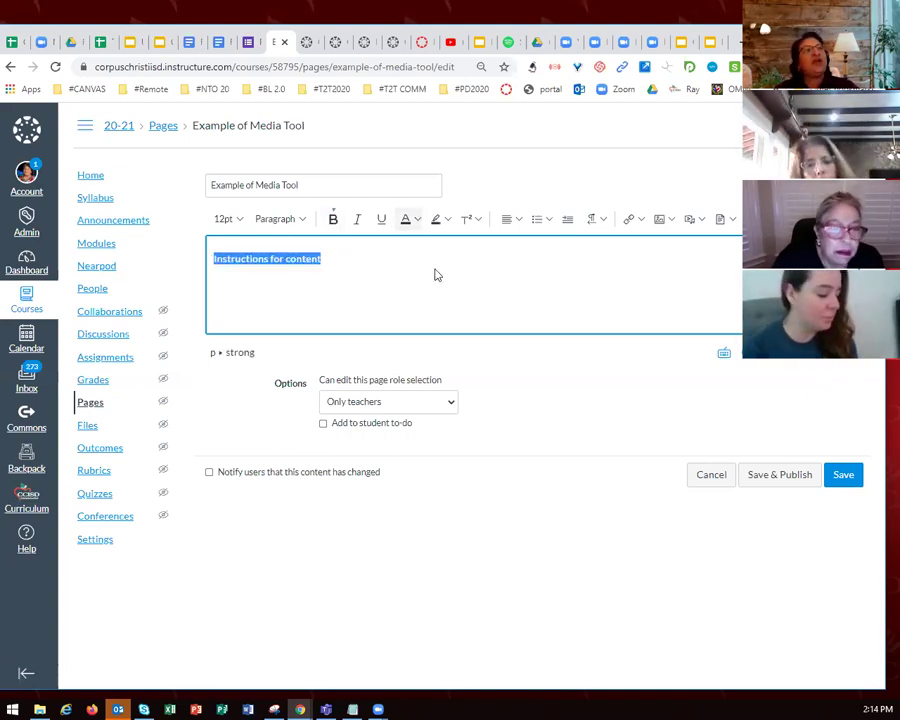
click(417, 219)
click(243, 220)
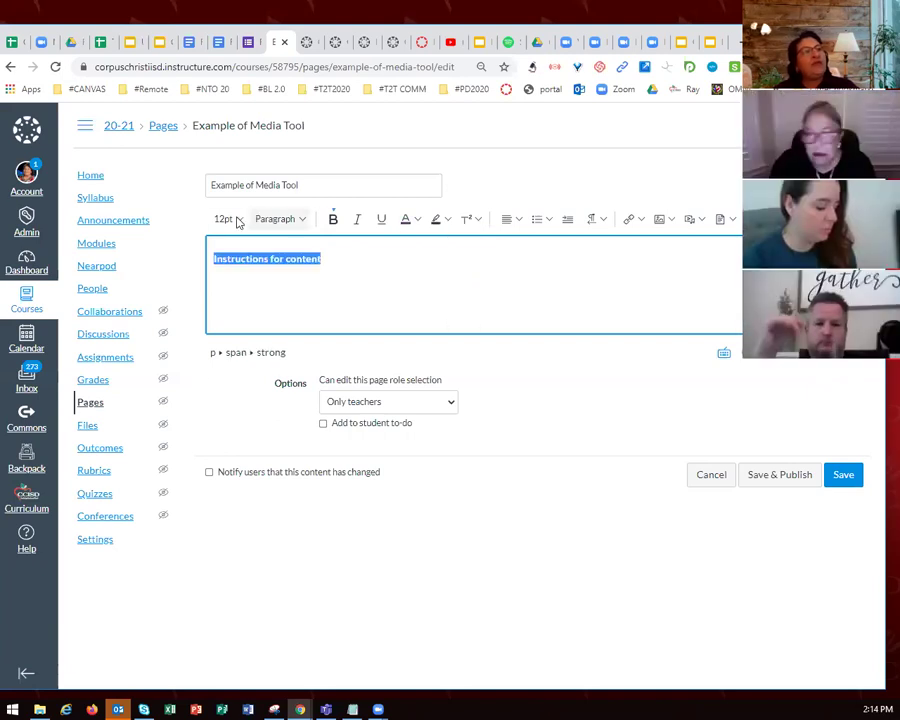
click(232, 219)
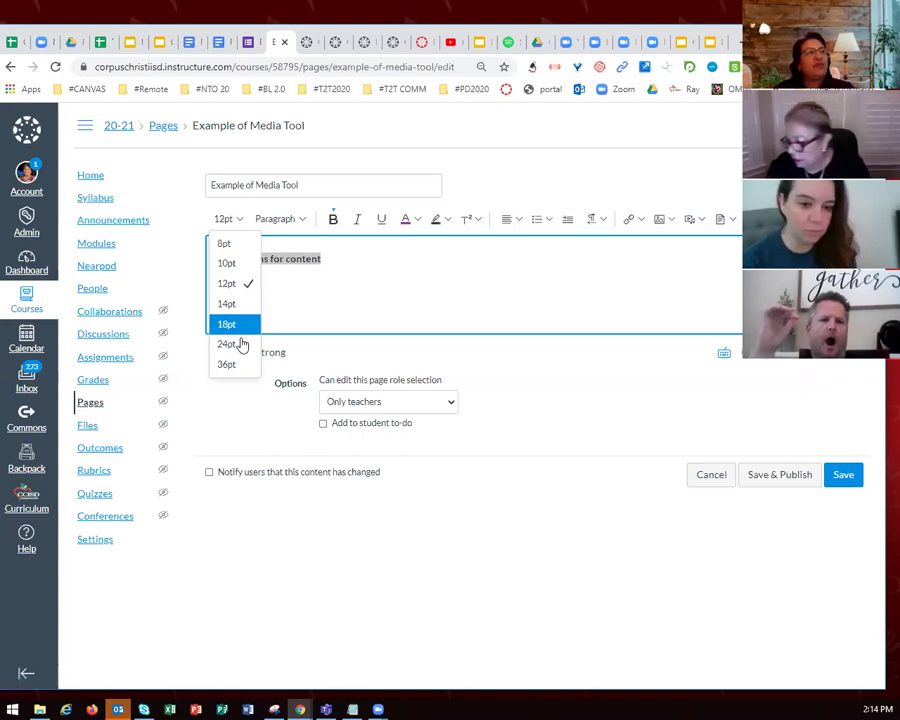
key(Down)
key(Return)
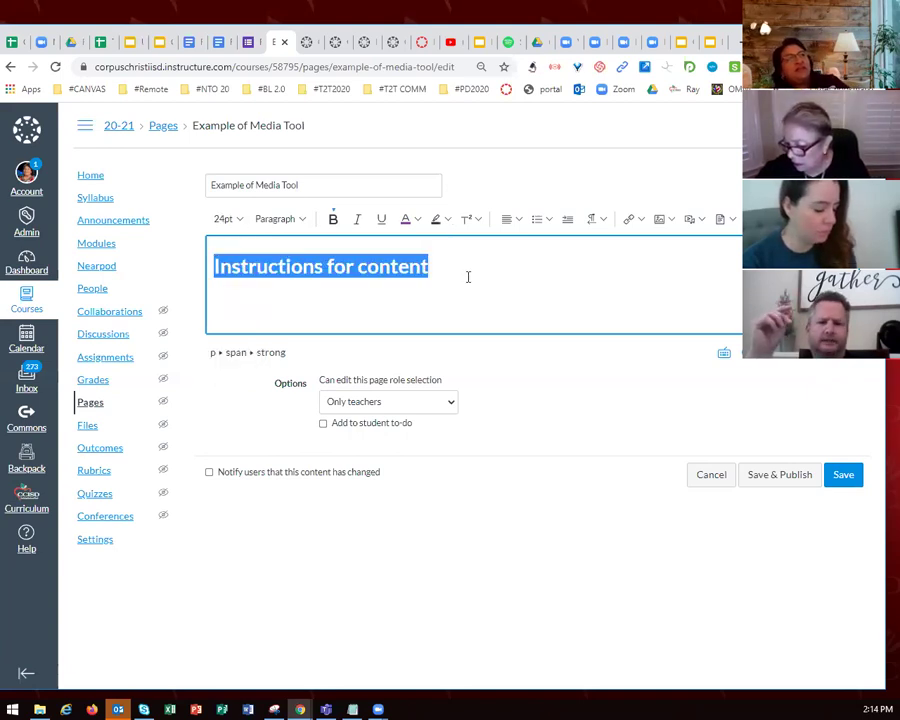
click(467, 277)
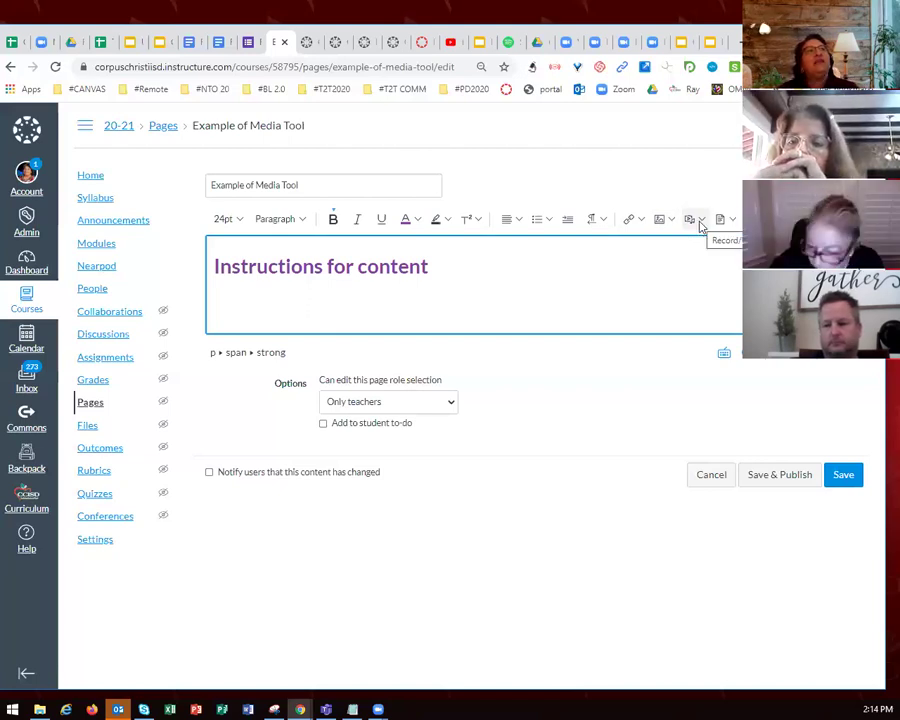
Record a webcam video of about 27 seconds with the page's media upload tool and play the recording back
click(701, 219)
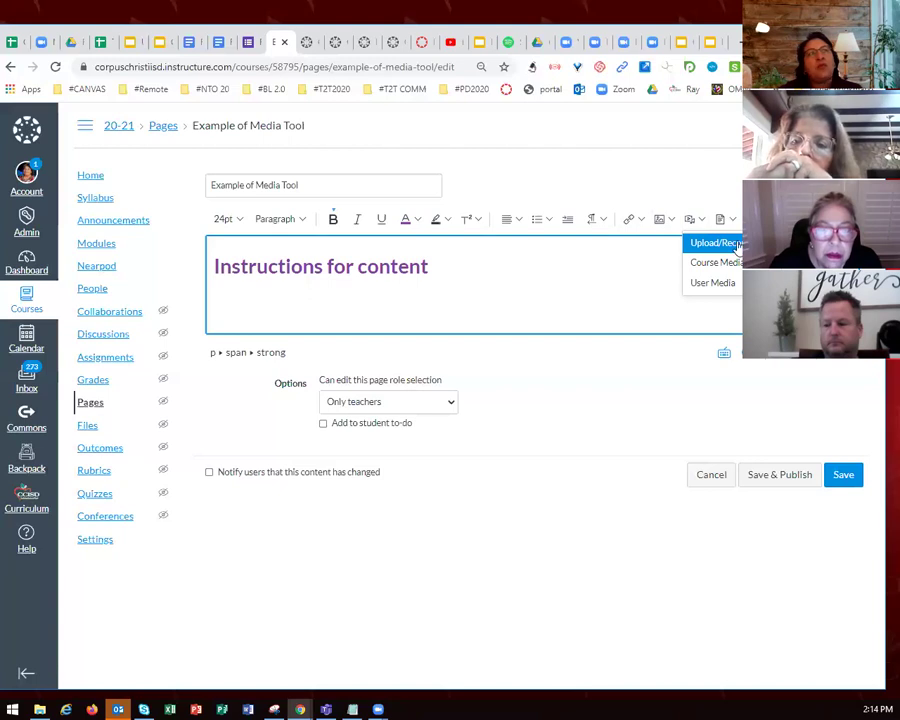
click(713, 245)
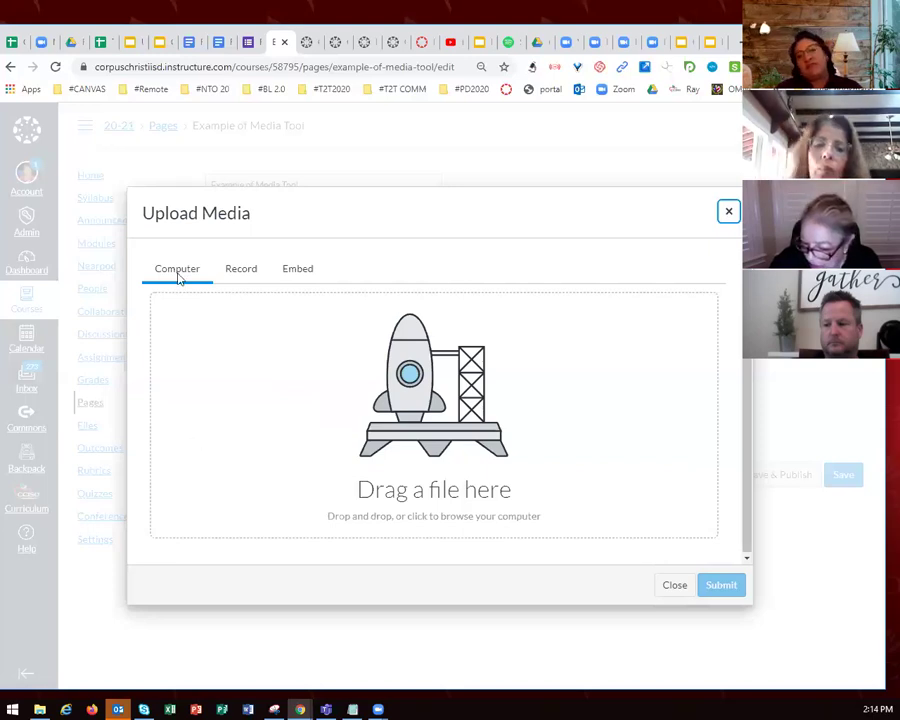
click(241, 268)
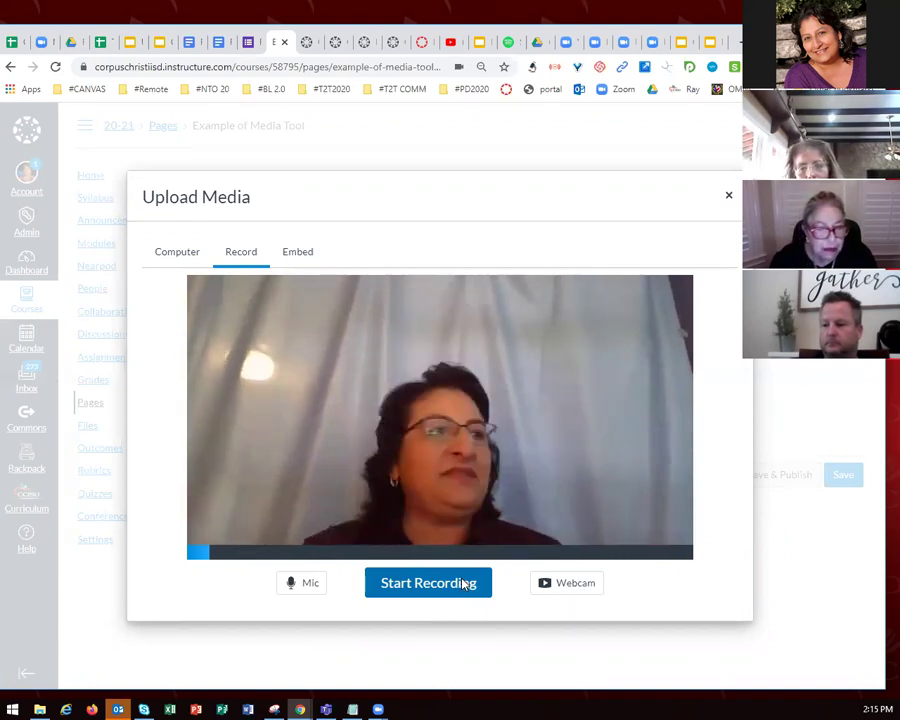
click(463, 584)
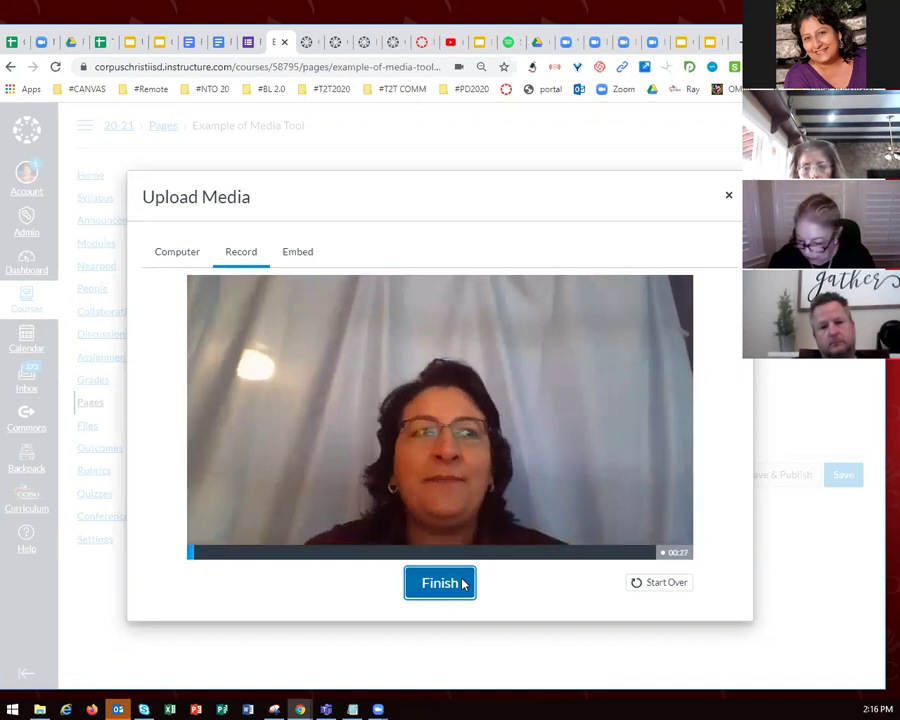
click(462, 584)
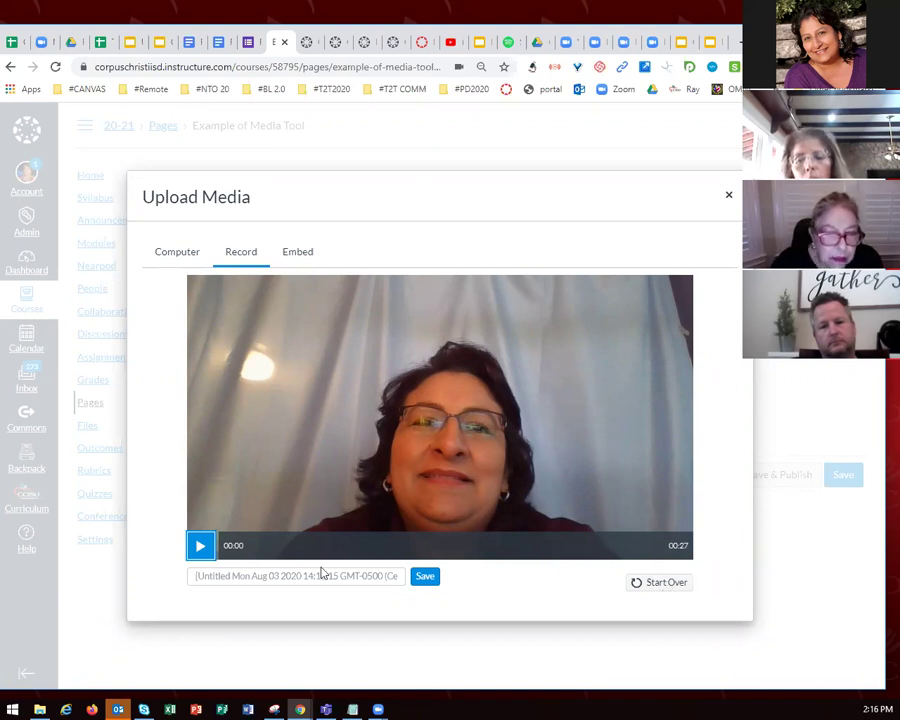
click(199, 546)
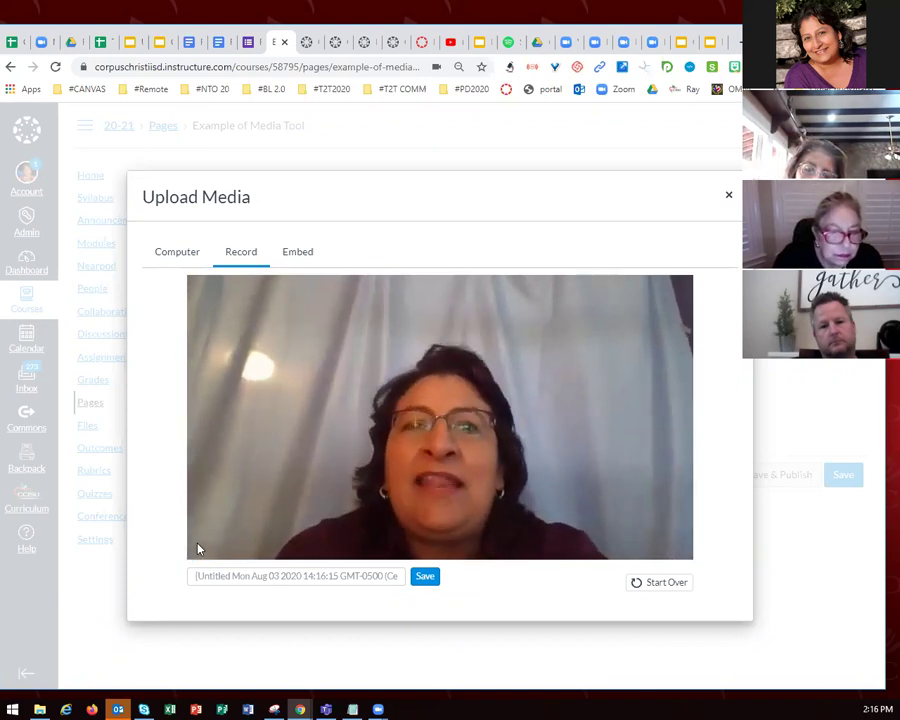
mouse_move(219, 562)
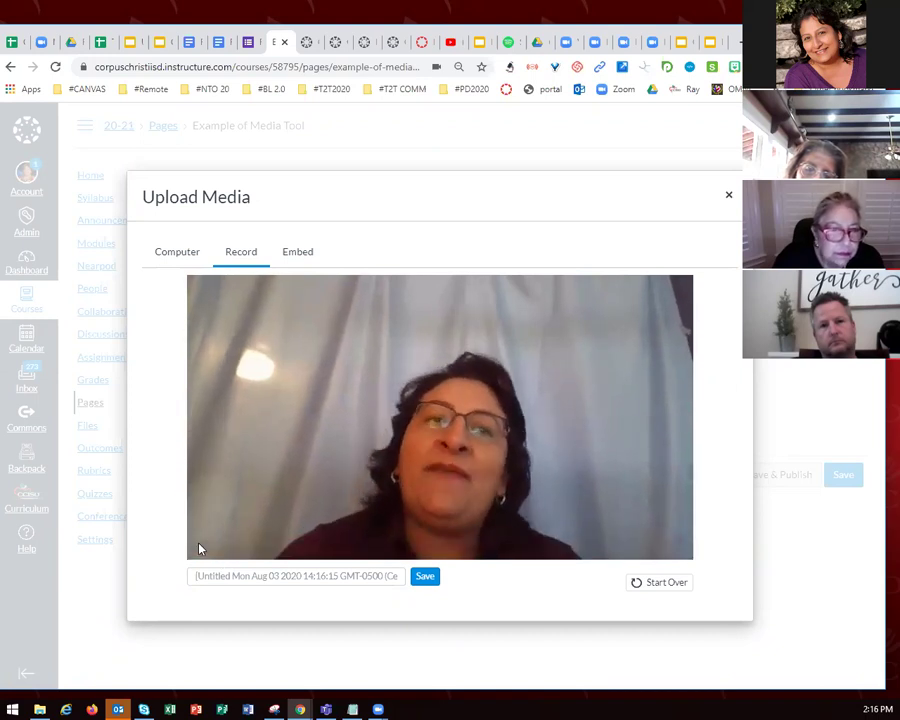
Stop the playback, save the webcam recording into the page, and start a new line below it
click(199, 547)
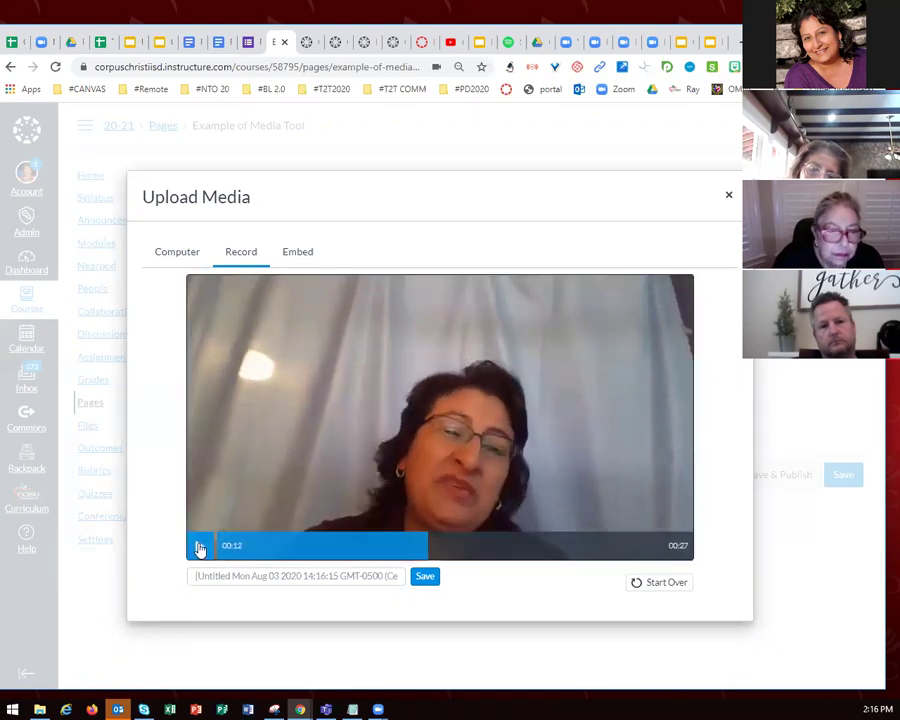
click(425, 578)
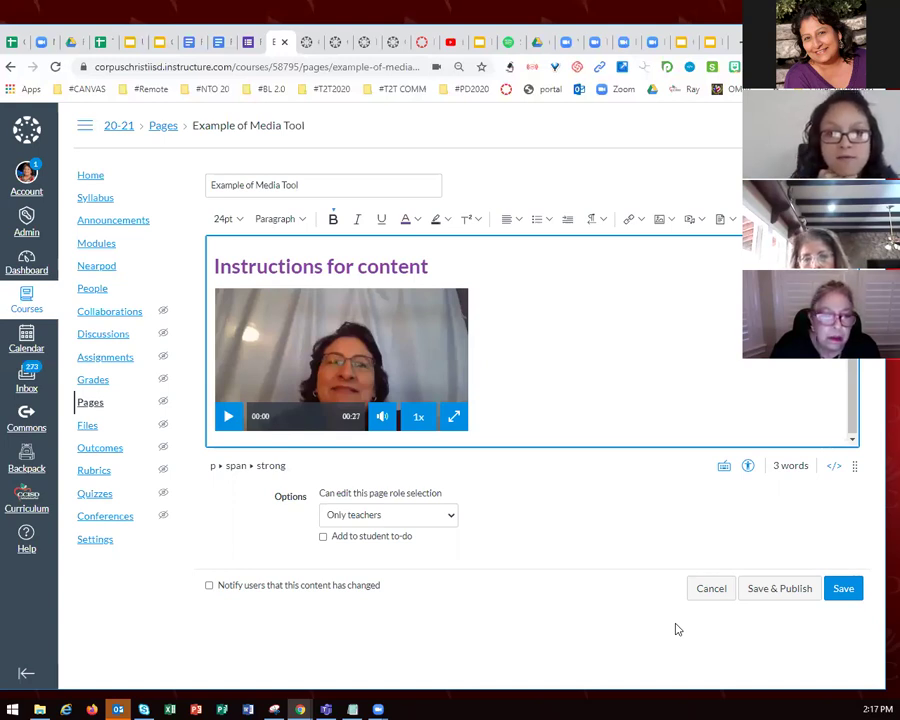
key(Return)
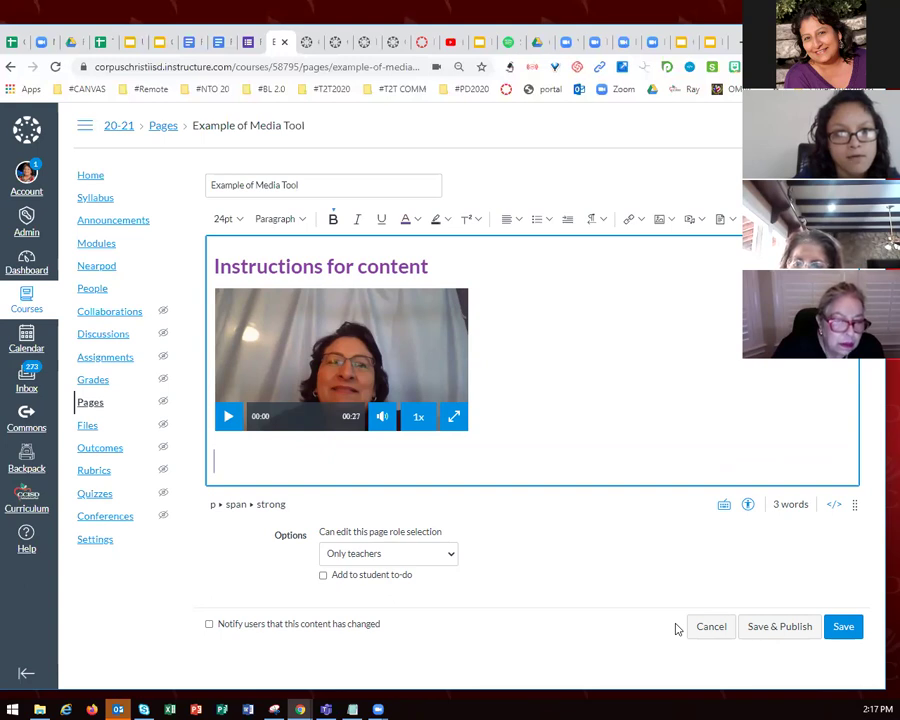
Switch to YouTube and copy the share link of the Media Tool for Teachers and Students video
click(450, 44)
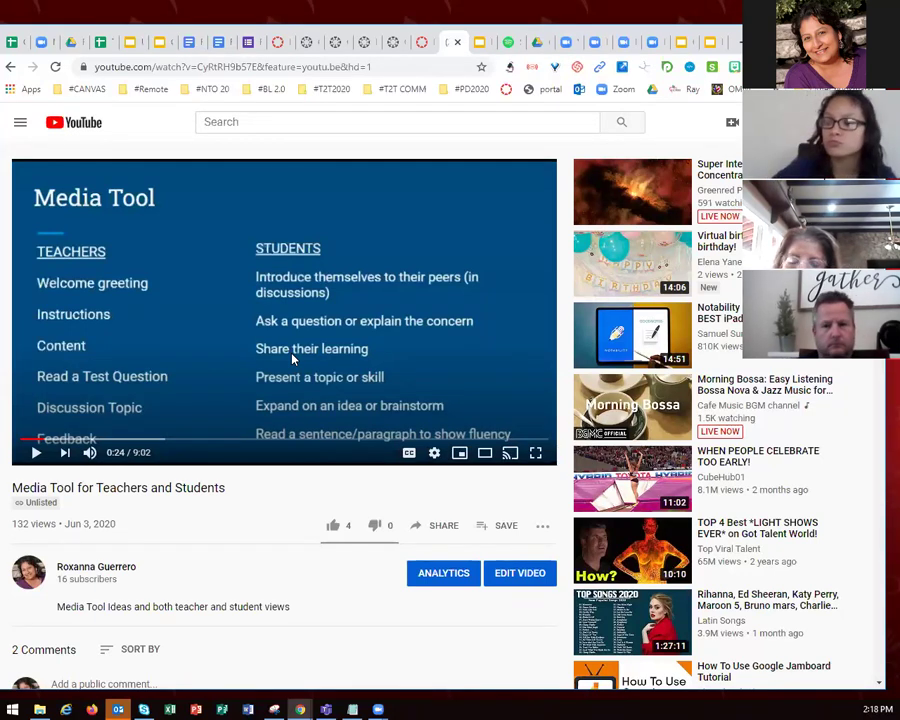
click(542, 529)
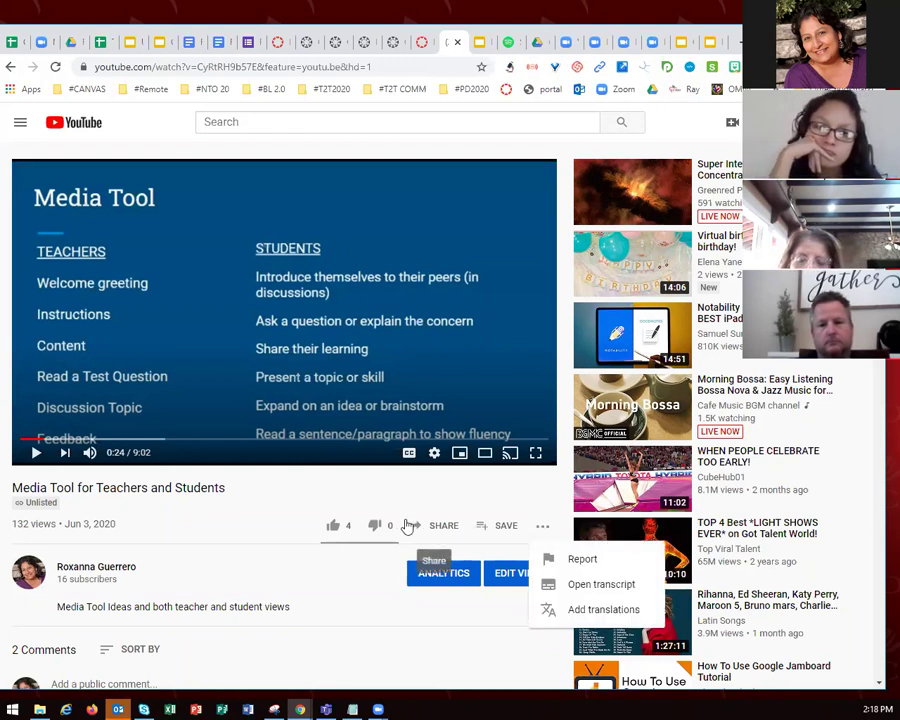
click(443, 531)
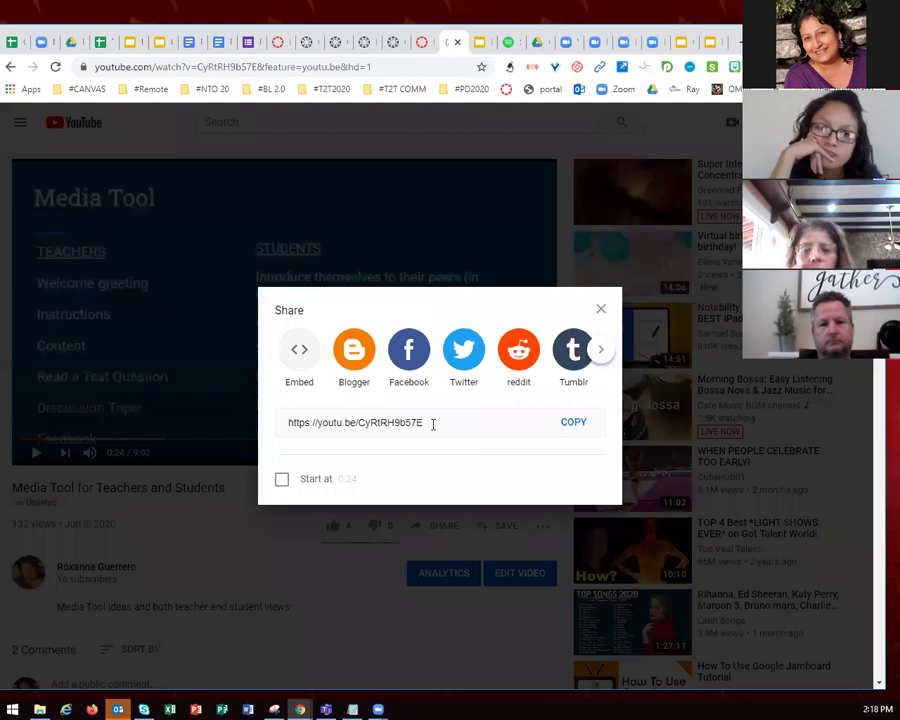
drag(436, 420, 273, 426)
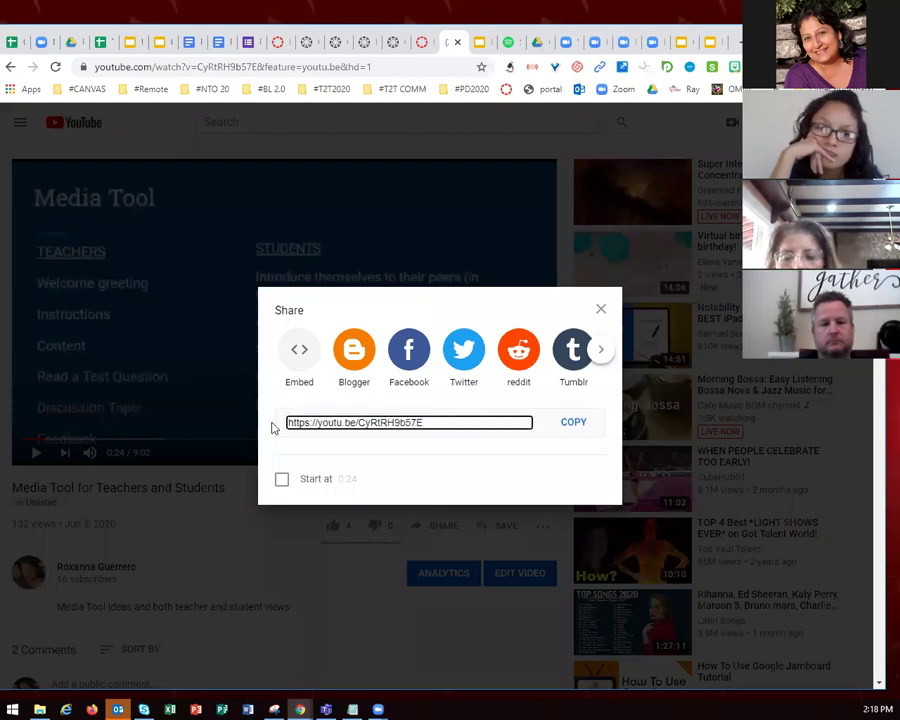
click(564, 422)
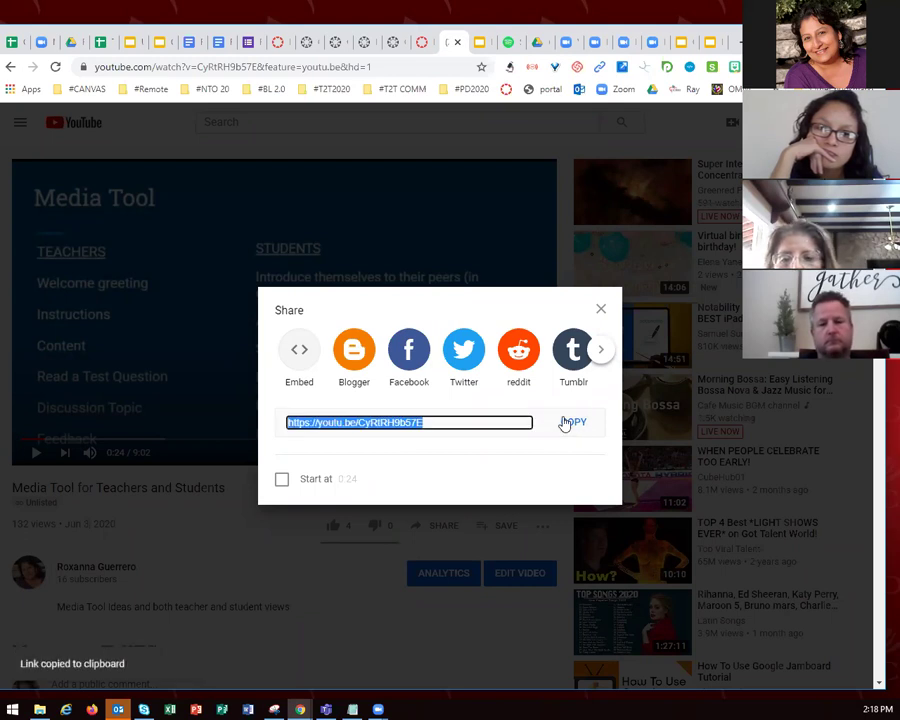
click(601, 309)
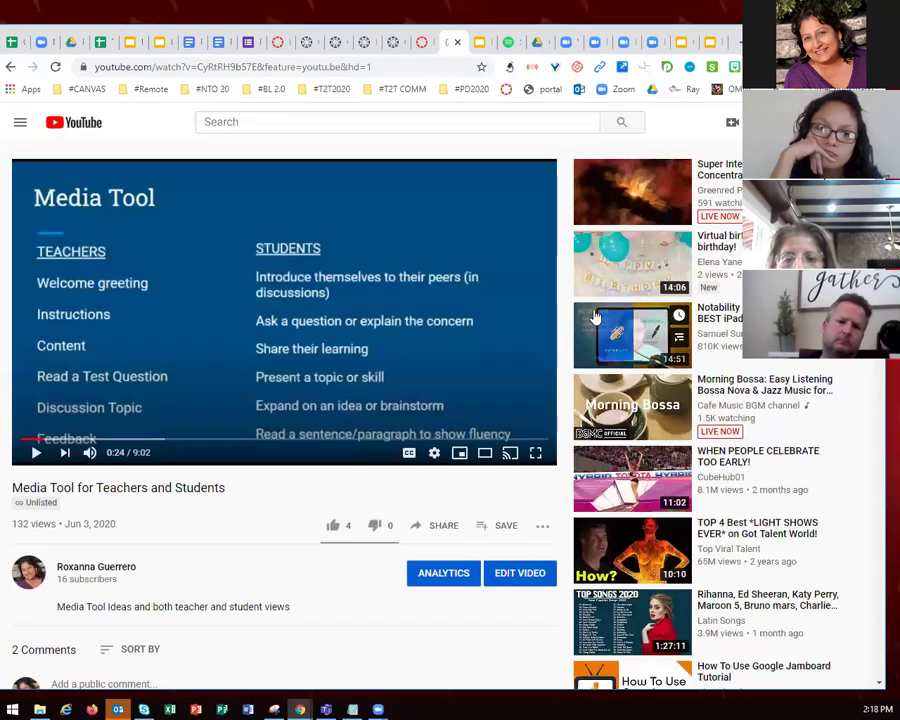
click(276, 42)
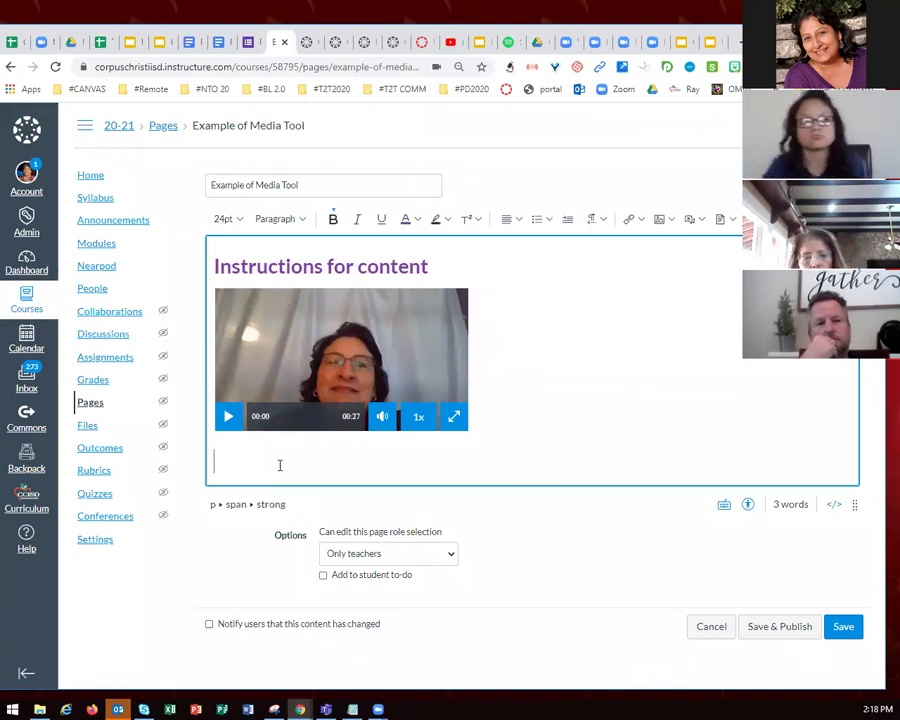
key(ctrl+v)
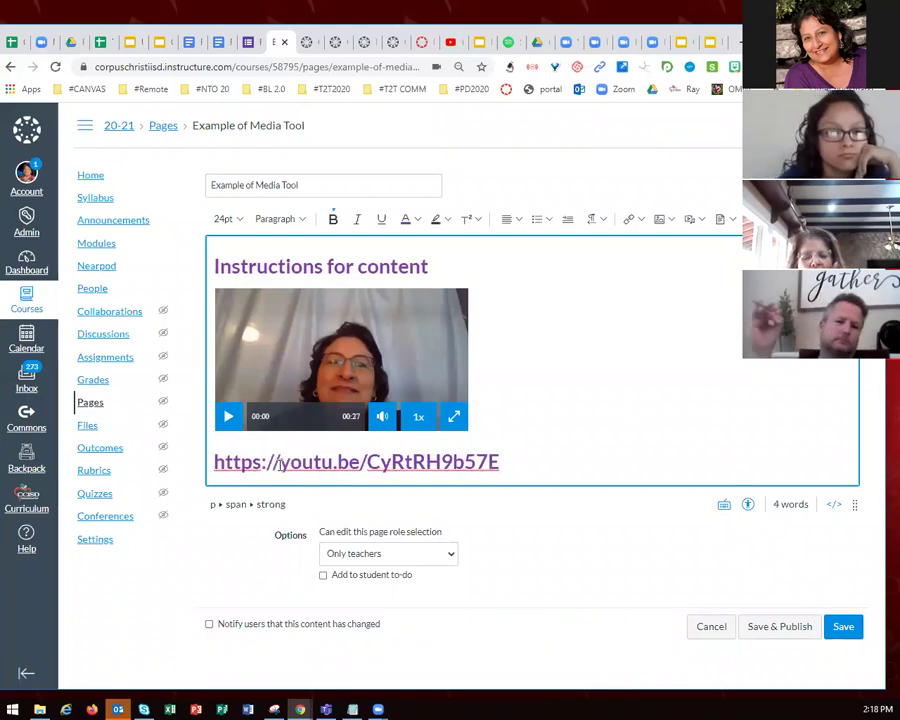
key(Return)
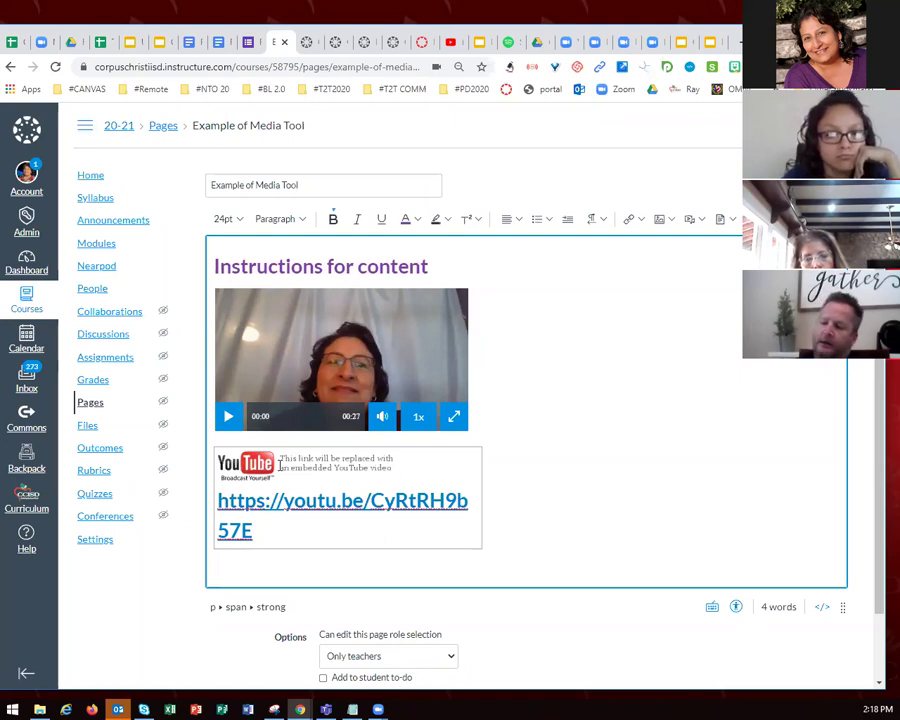
scroll(279, 466, down, 1)
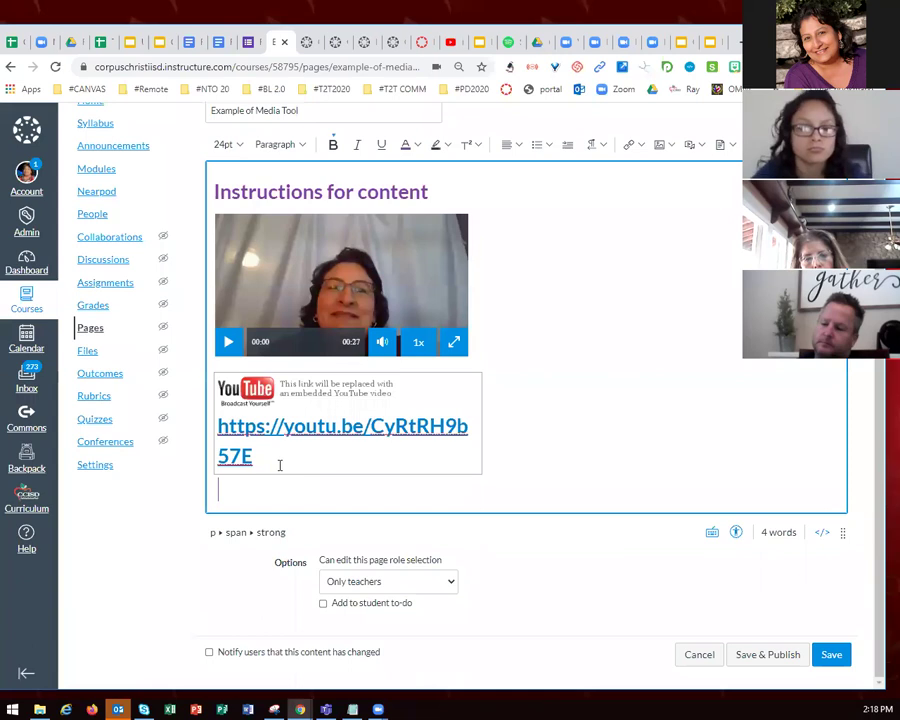
click(832, 655)
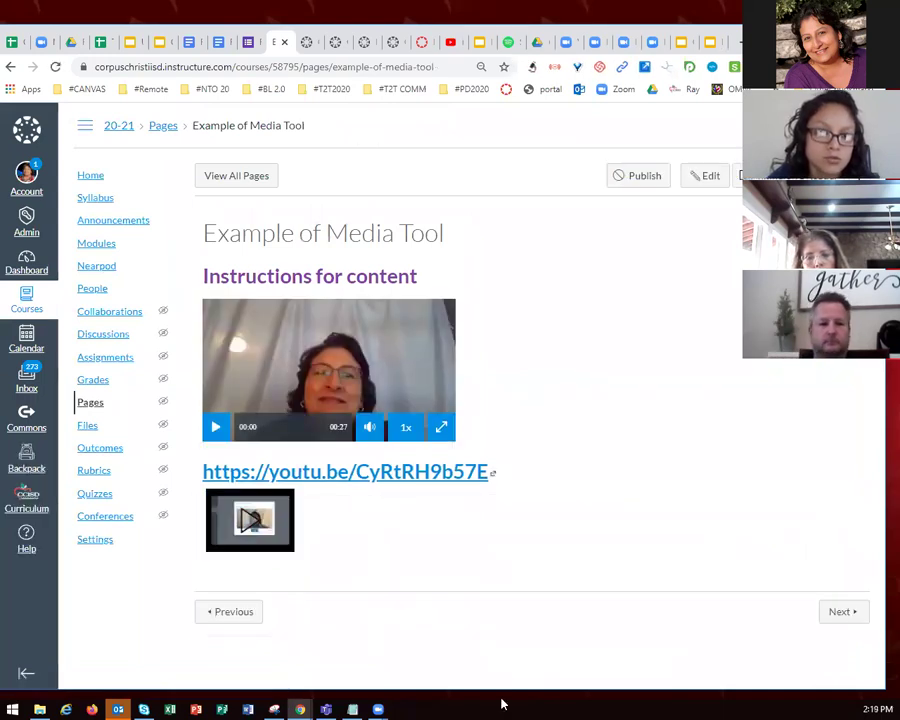
Expand the embedded YouTube video on the saved page, view it in full screen, and return to the page view
click(270, 532)
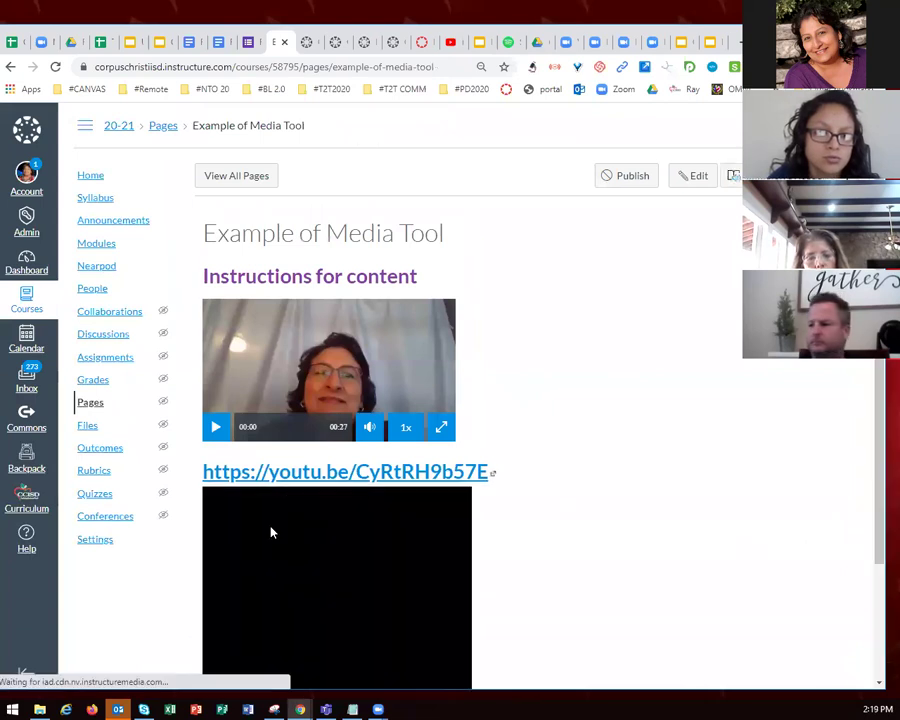
scroll(551, 544, down, 2)
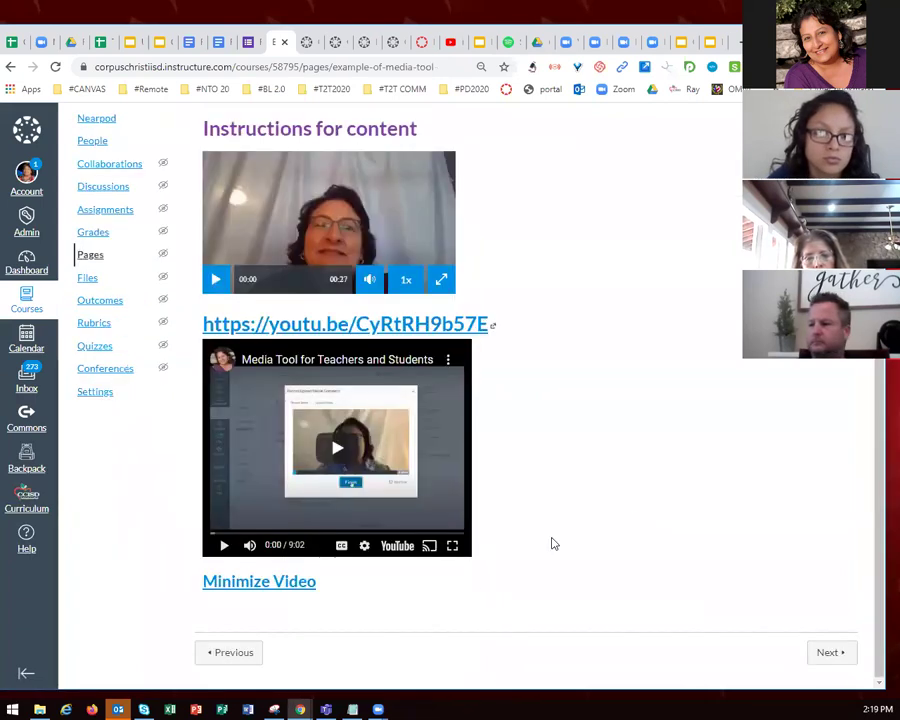
click(453, 547)
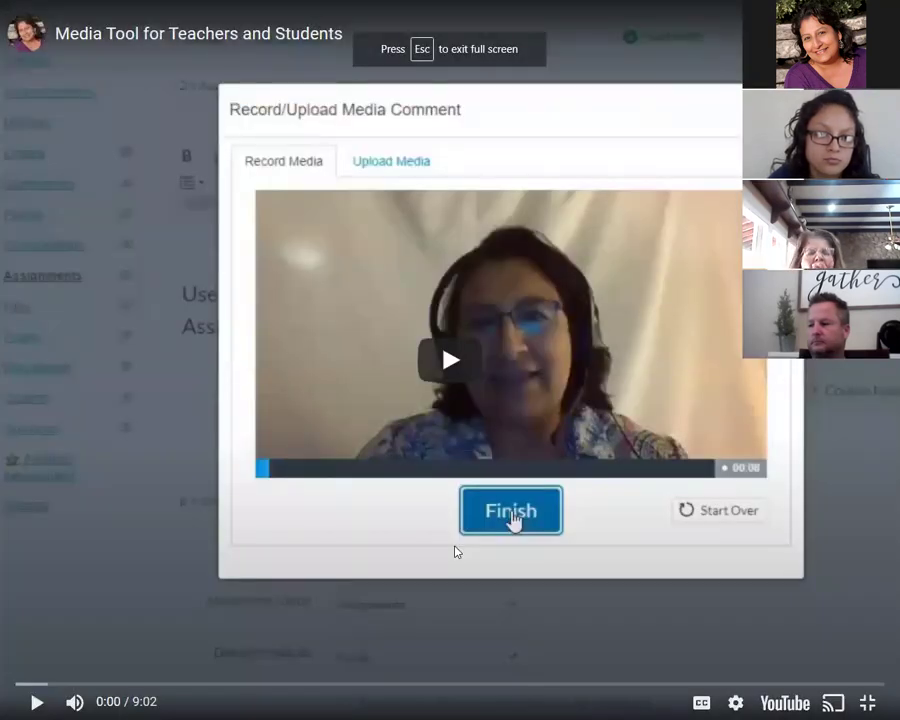
key(Escape)
scroll(568, 570, down, 3)
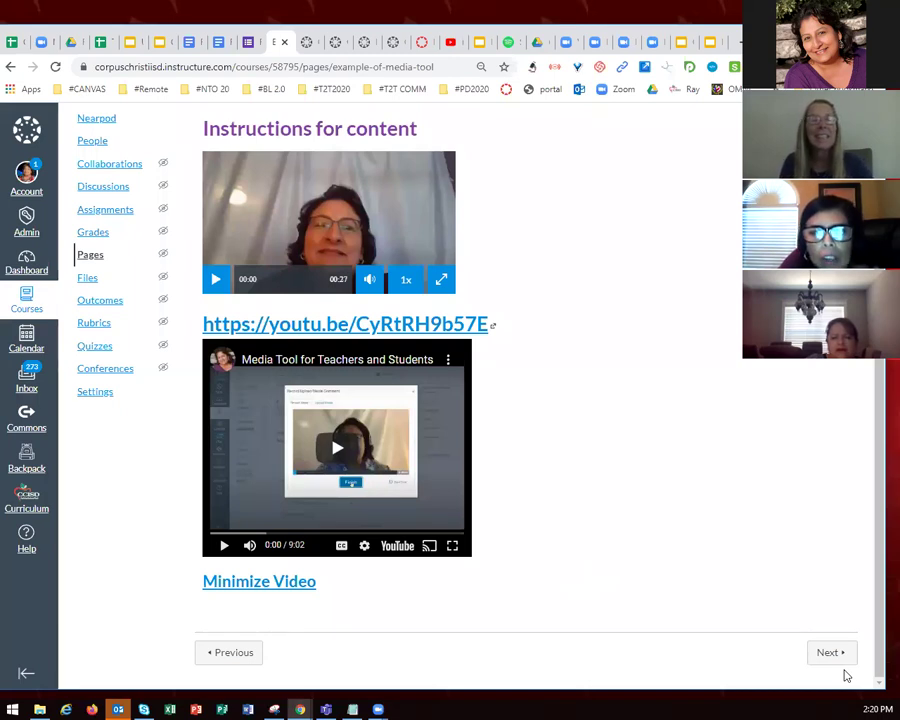
scroll(656, 509, up, 3)
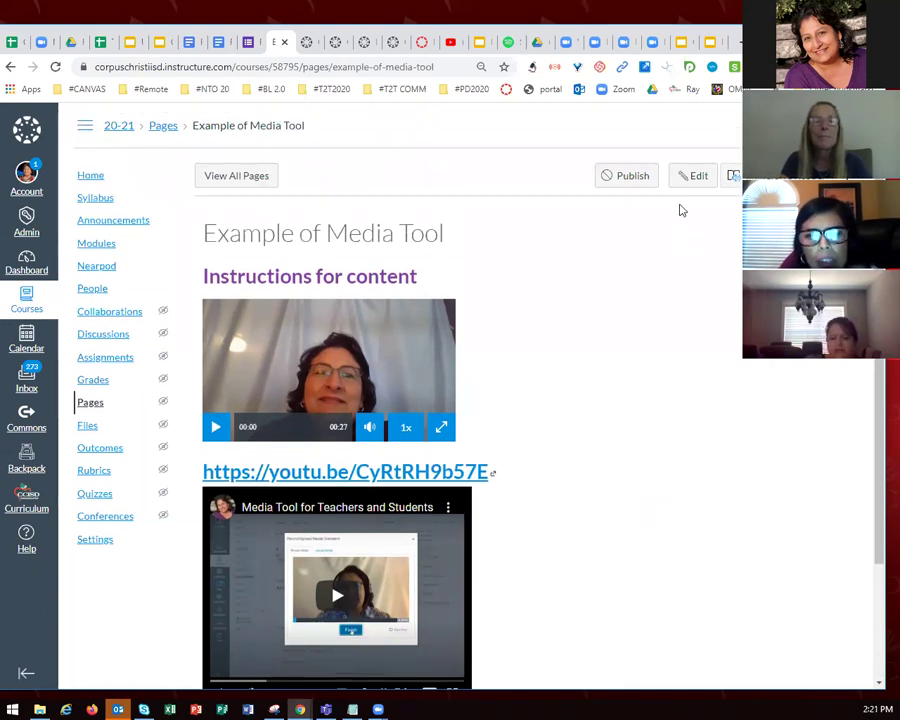
Open the Example of Media Tool page for editing and enlarge the content area to show the YouTube link
click(694, 177)
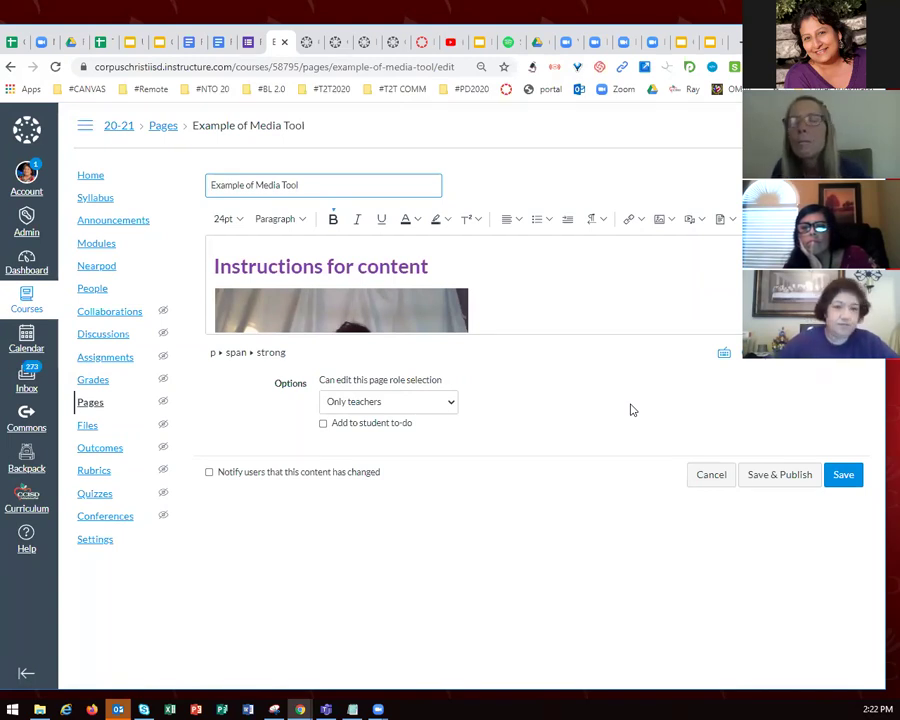
scroll(591, 286, down, 3)
scroll(591, 286, down, 1)
drag(853, 352, 866, 532)
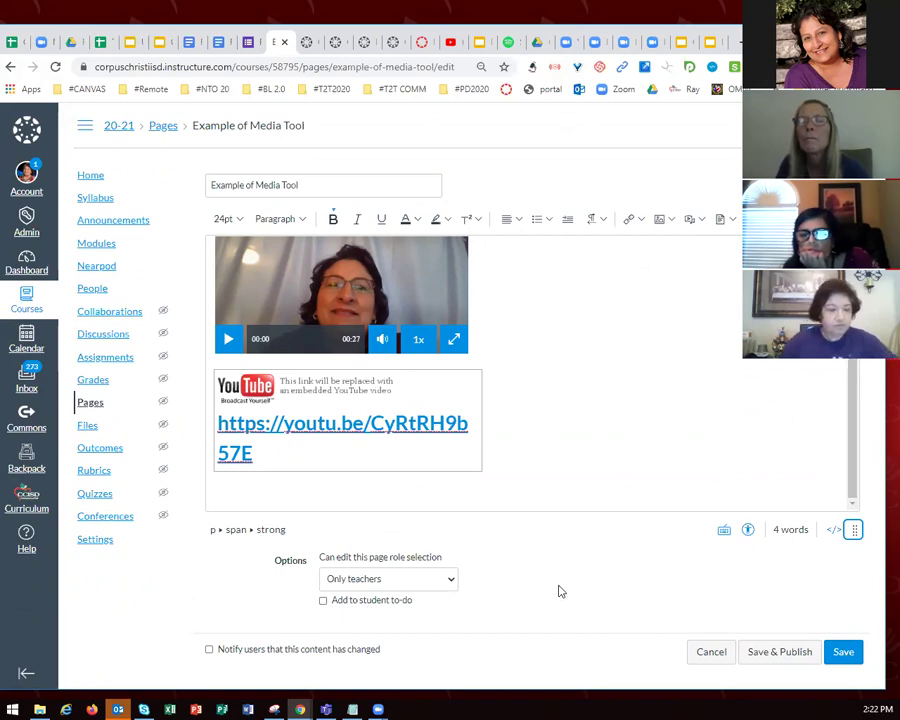
Try adding the page to the student to-do with the date August 4, 2020 at 11:59pm
click(324, 601)
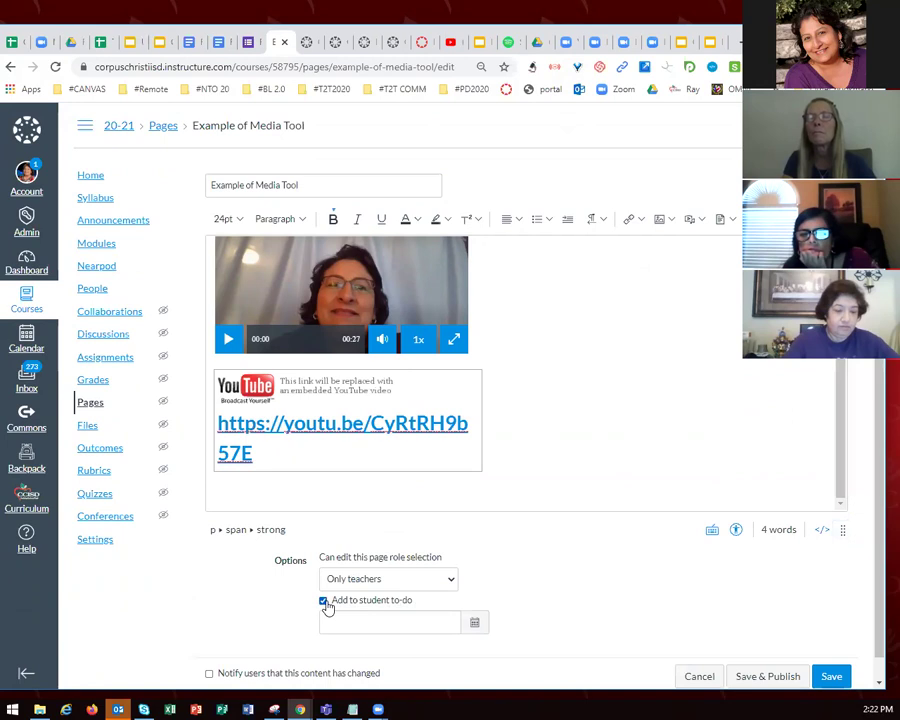
click(476, 623)
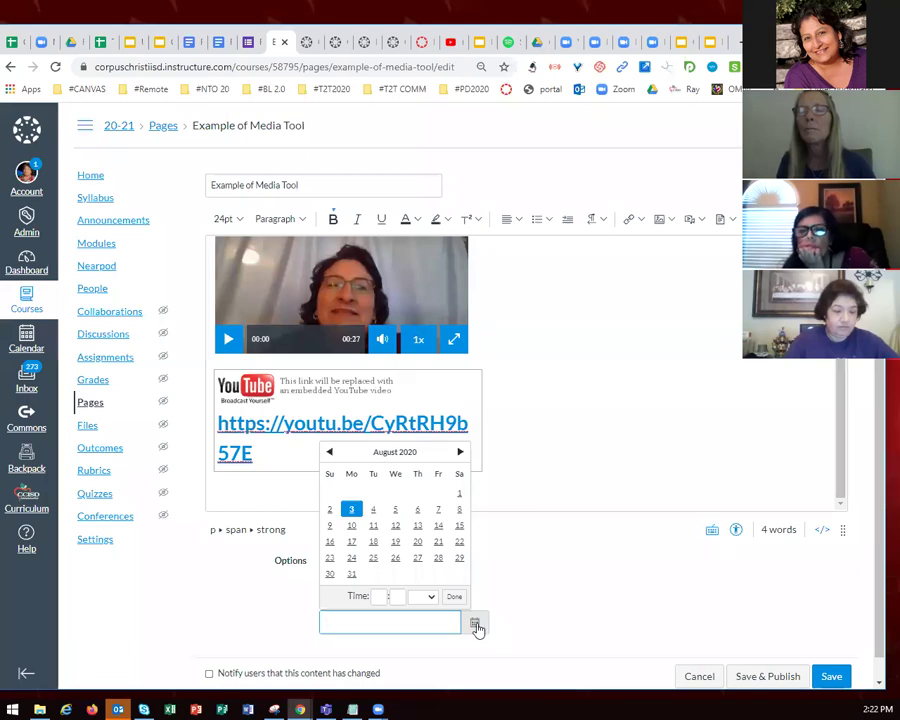
click(373, 510)
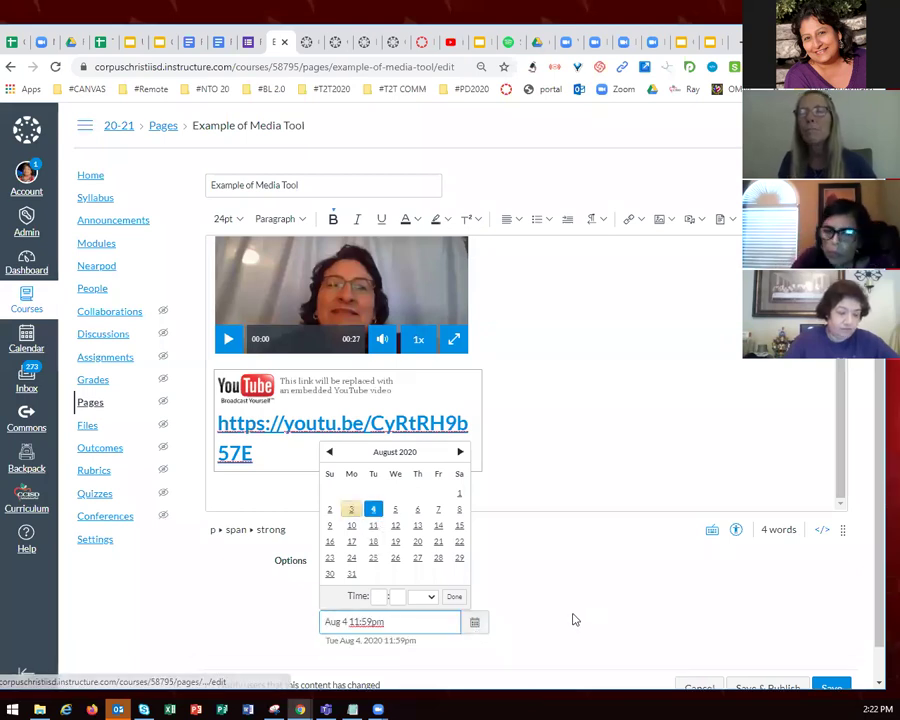
click(616, 602)
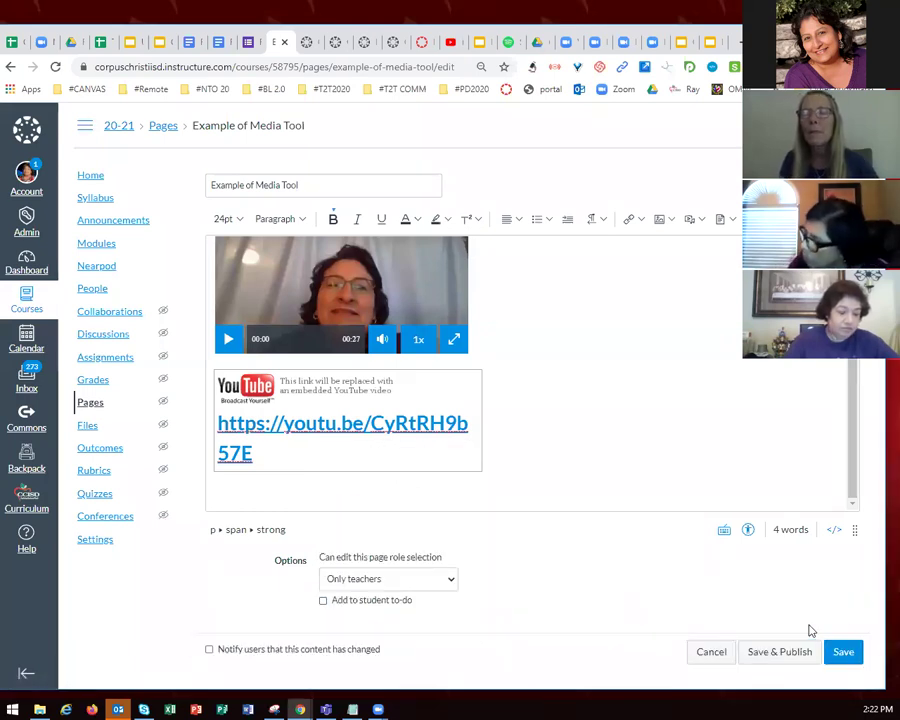
Save and publish the Example of Media Tool page, and return to the course's modules list
click(785, 653)
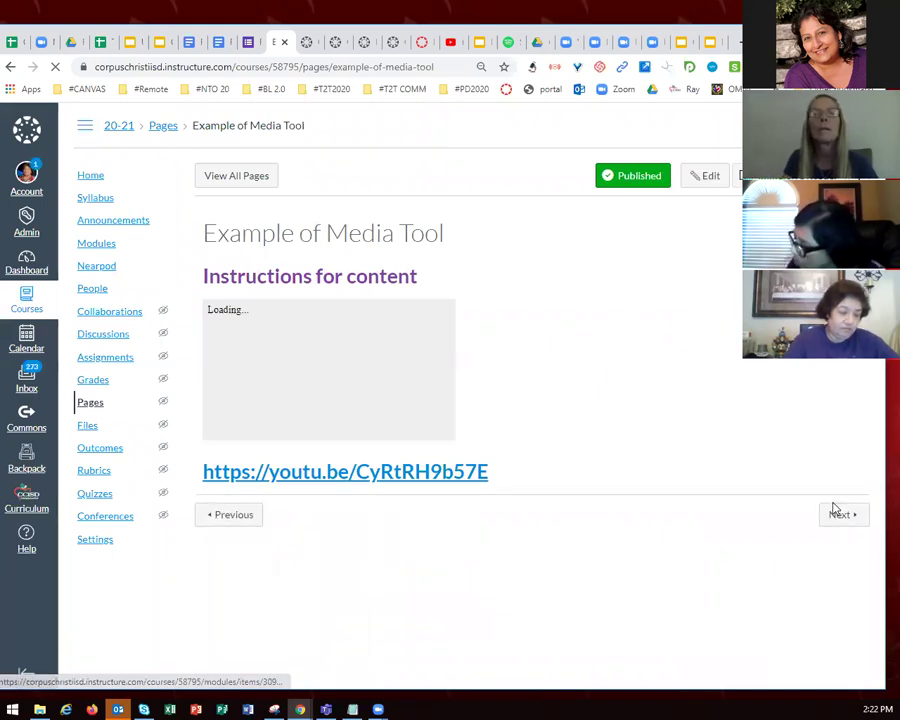
click(95, 246)
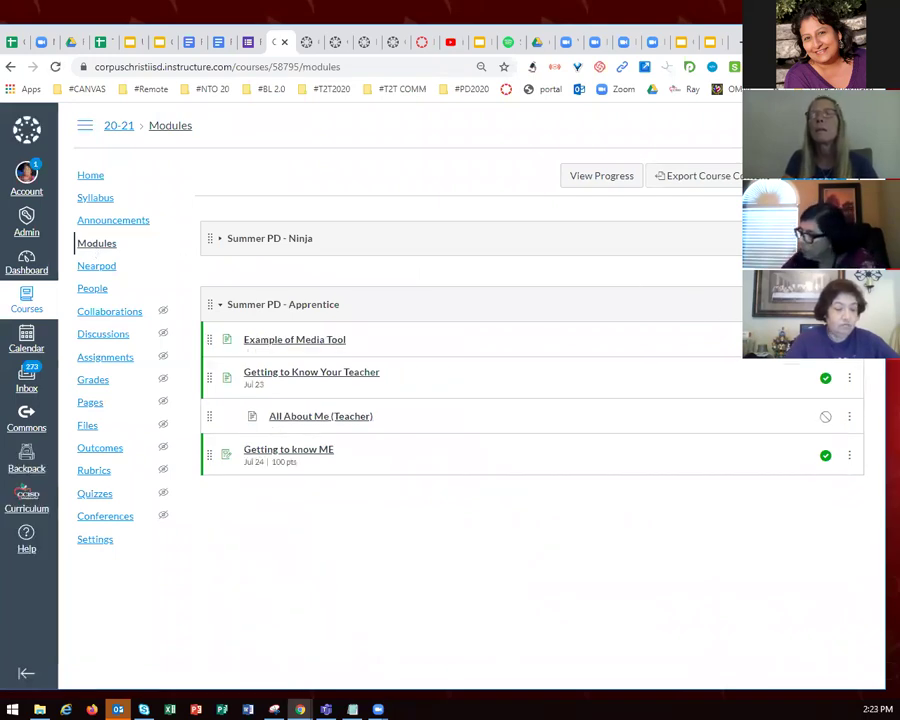
Add a new, unindented assignment named "Vocabulary Words for Week 1.3" to the Summer PD - Apprentice module
click(825, 304)
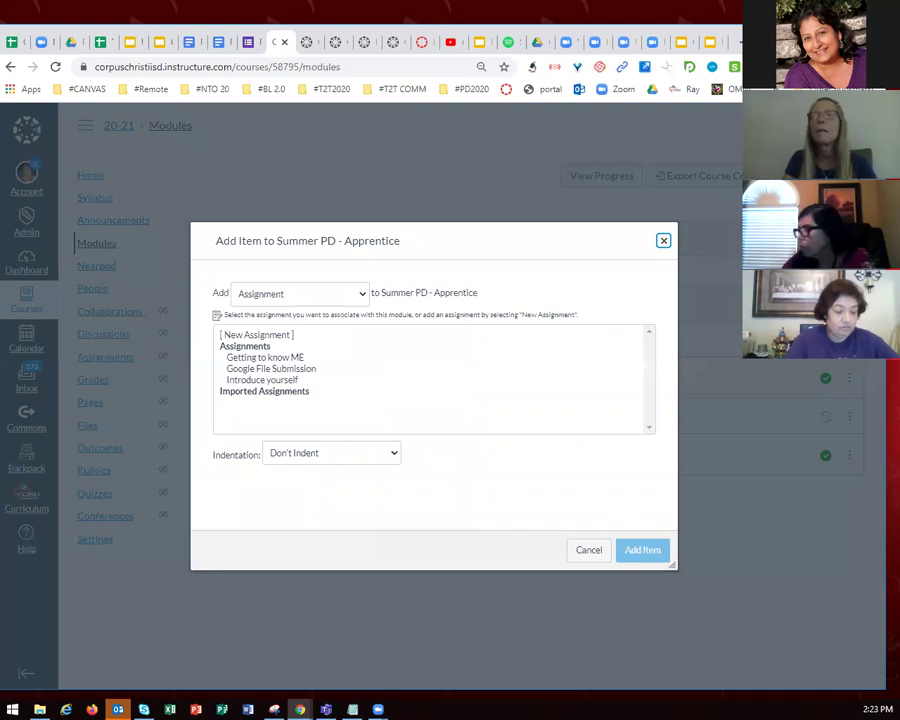
click(585, 550)
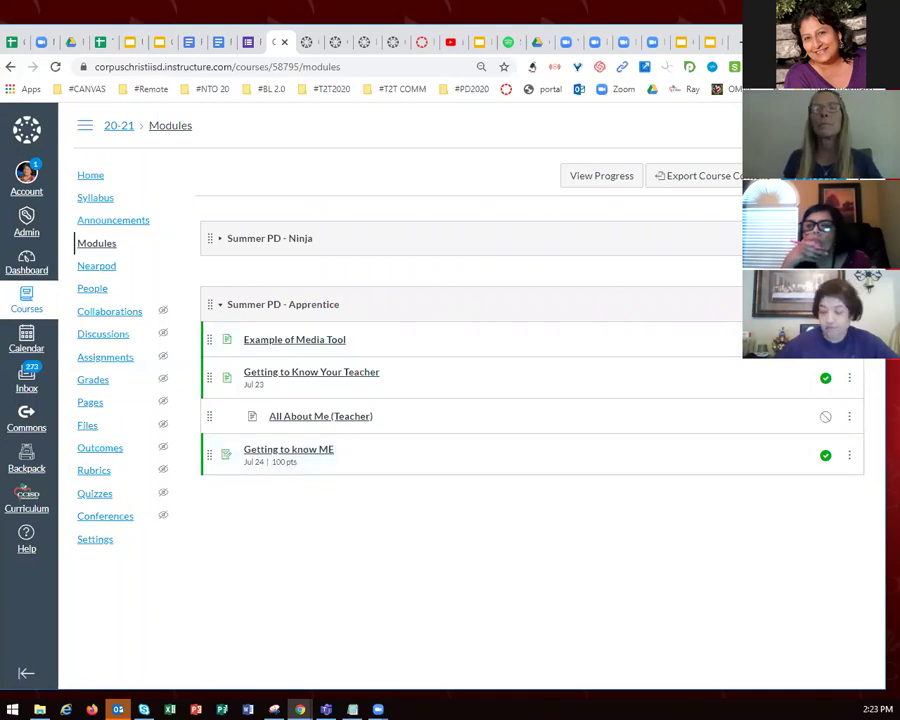
click(825, 304)
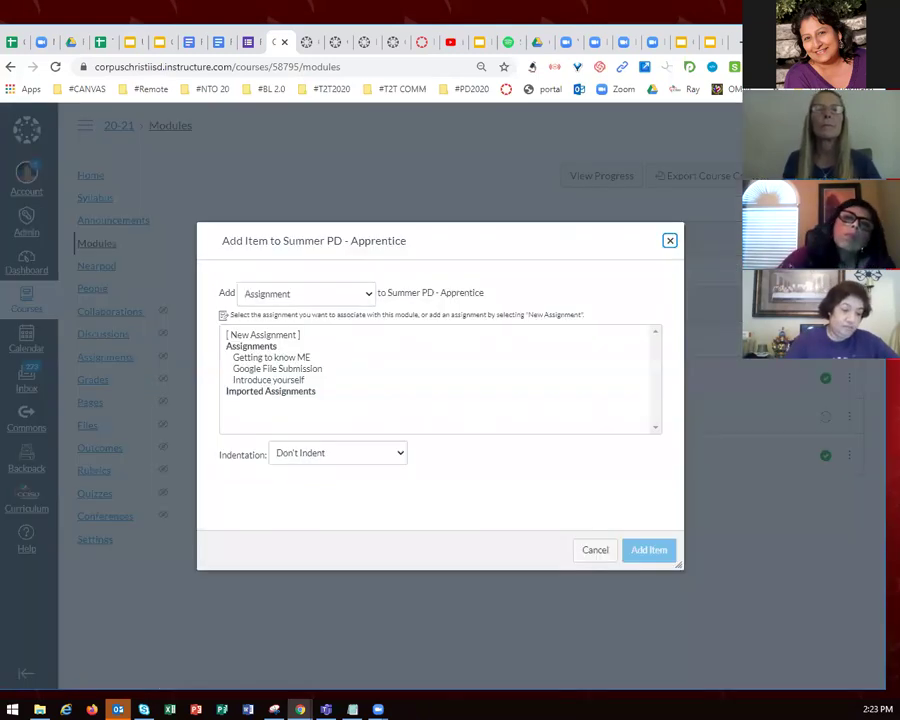
click(369, 293)
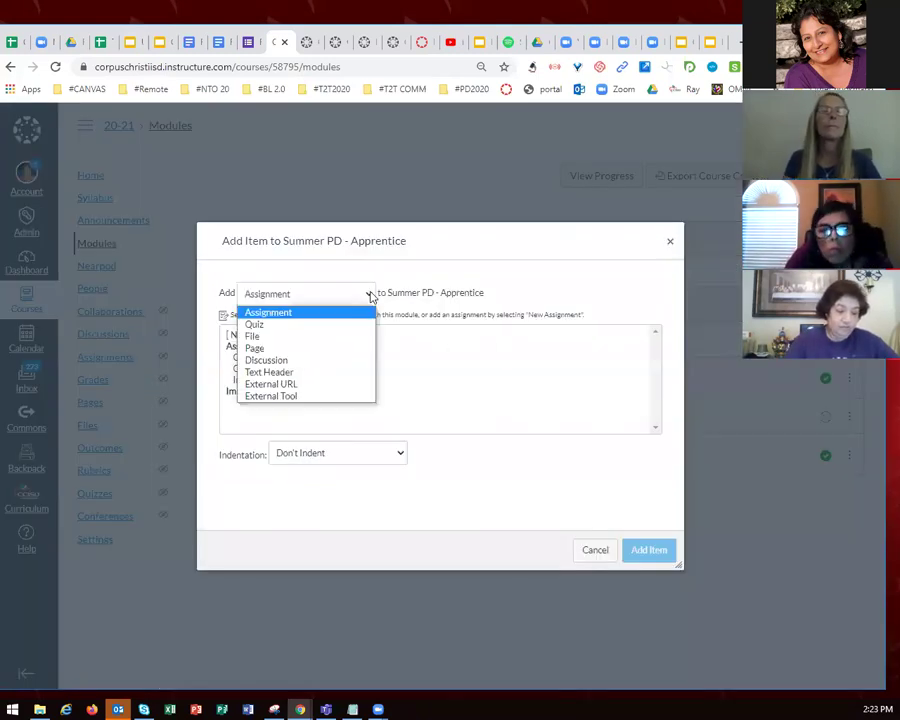
click(314, 313)
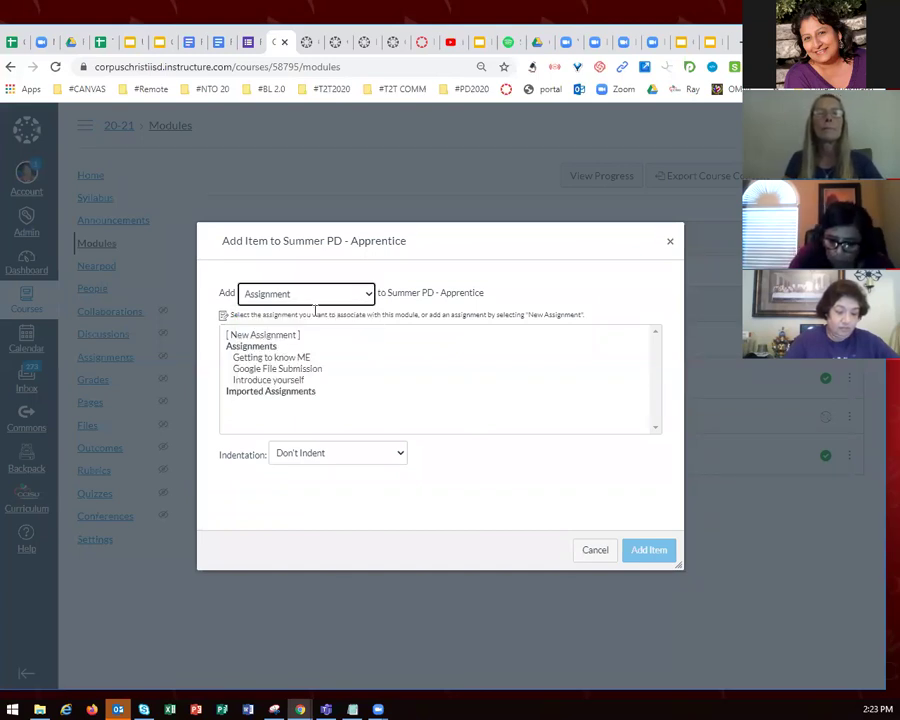
click(261, 336)
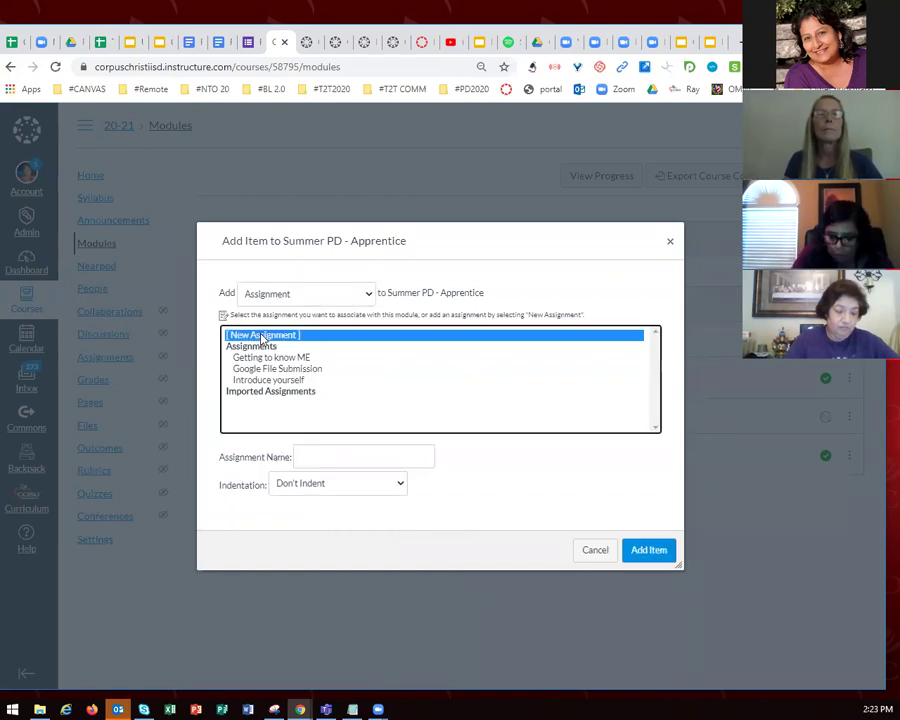
click(360, 456)
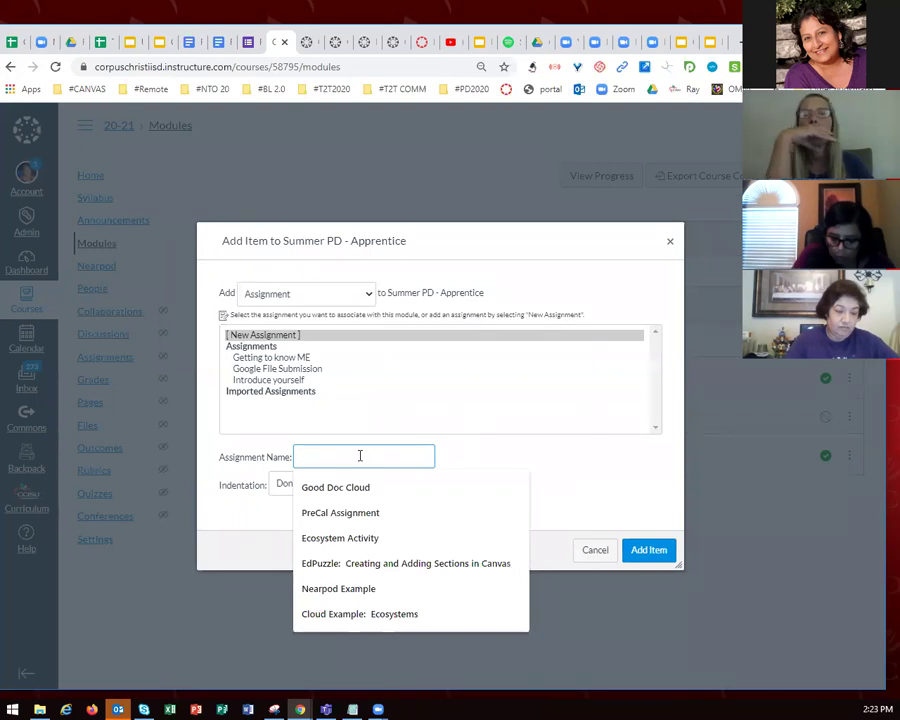
text(Plea)
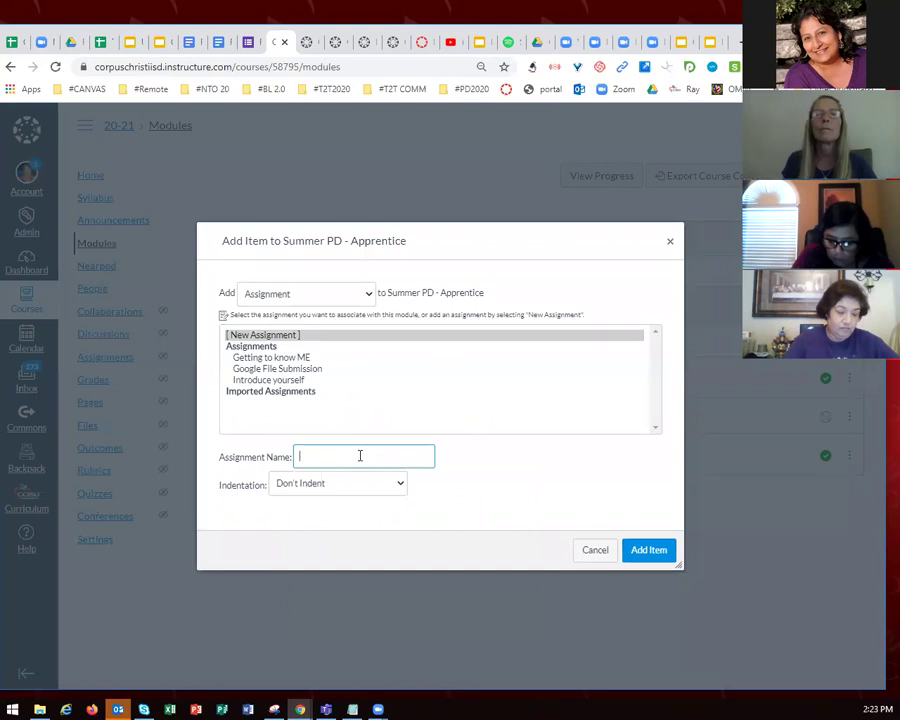
text(Voc)
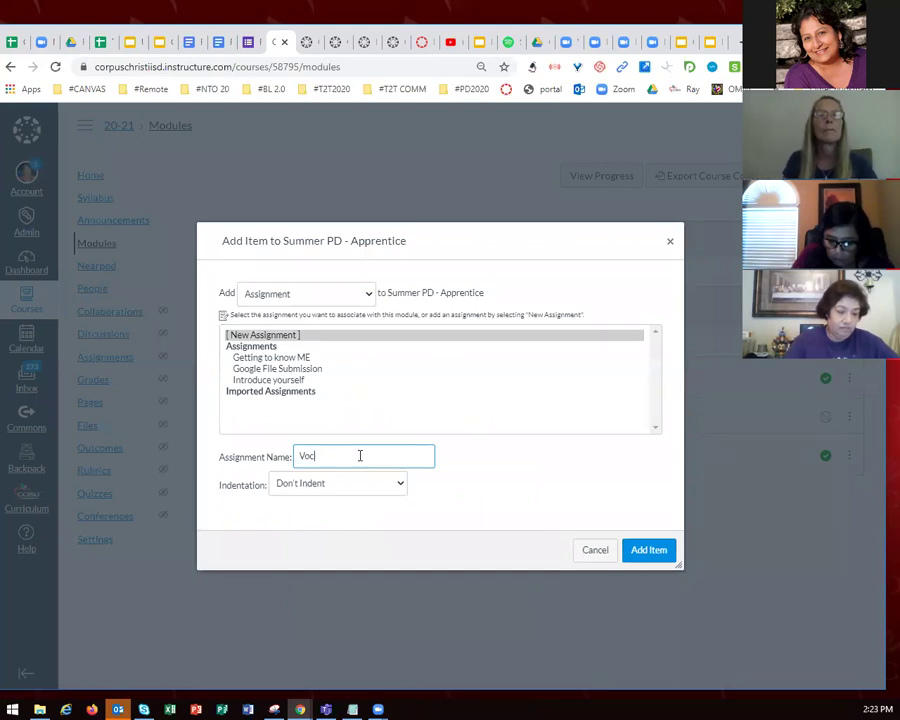
text(abul)
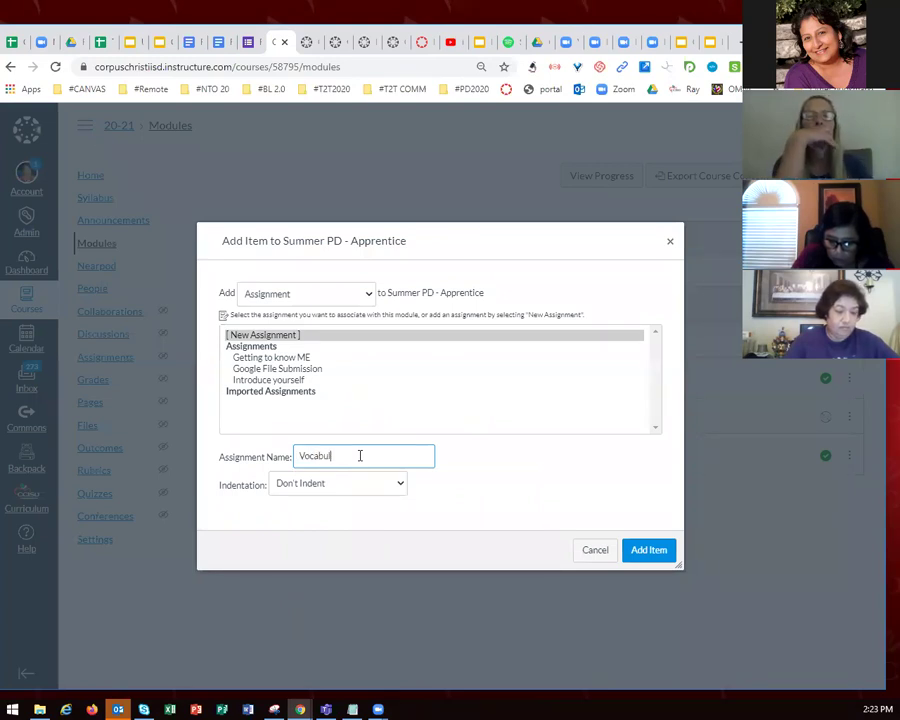
text(ary Words)
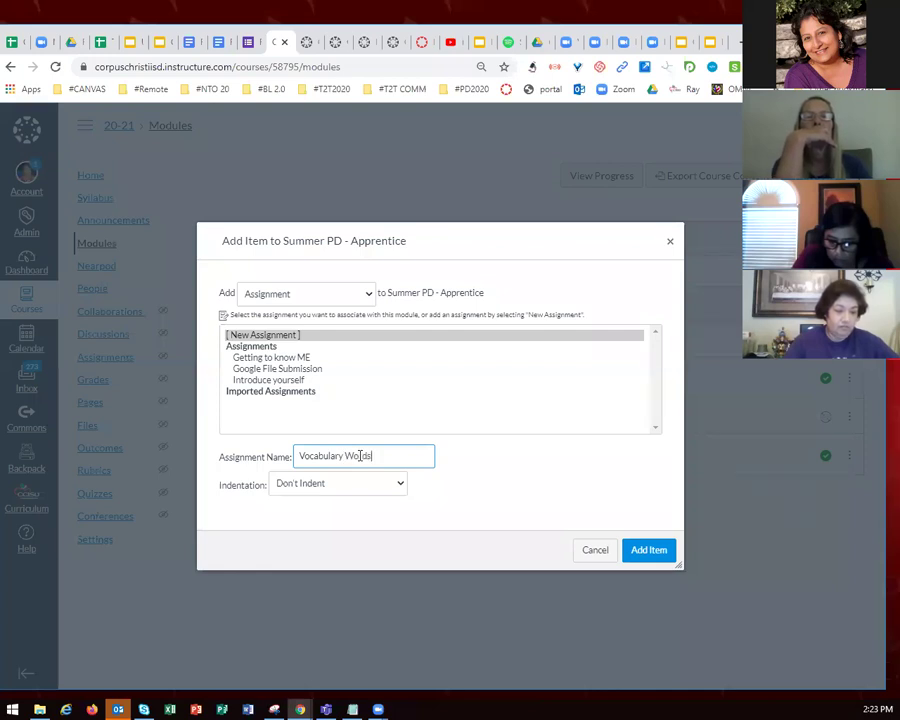
text( for Wee)
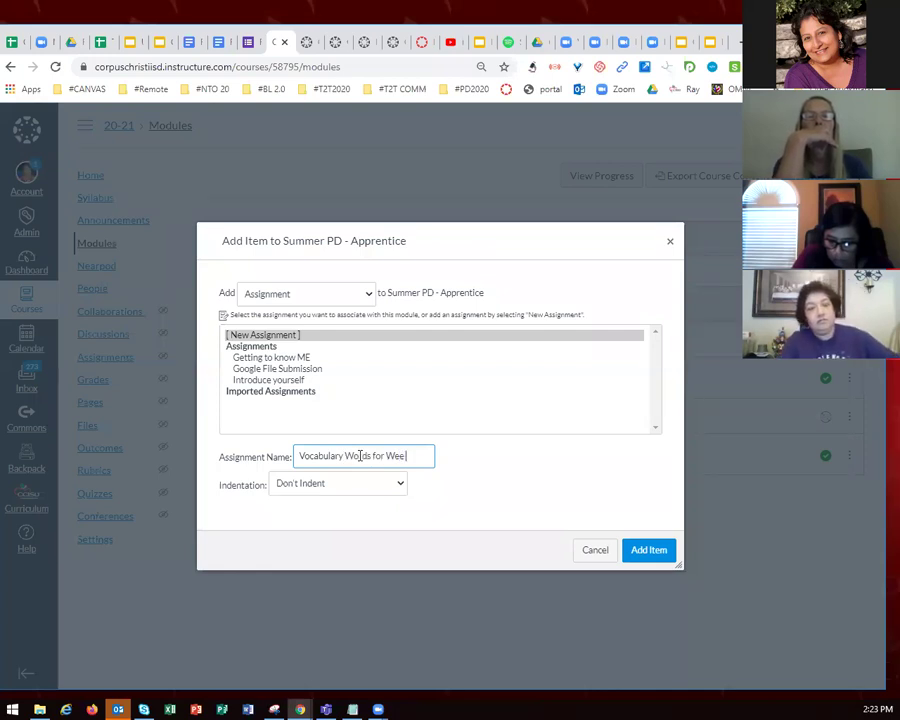
text(k )
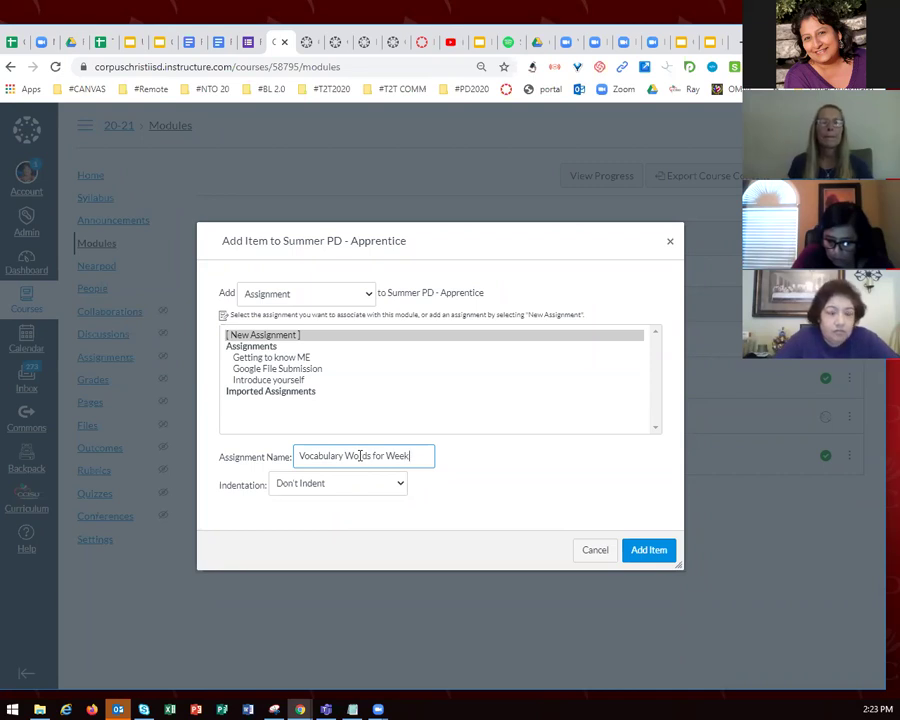
text(13)
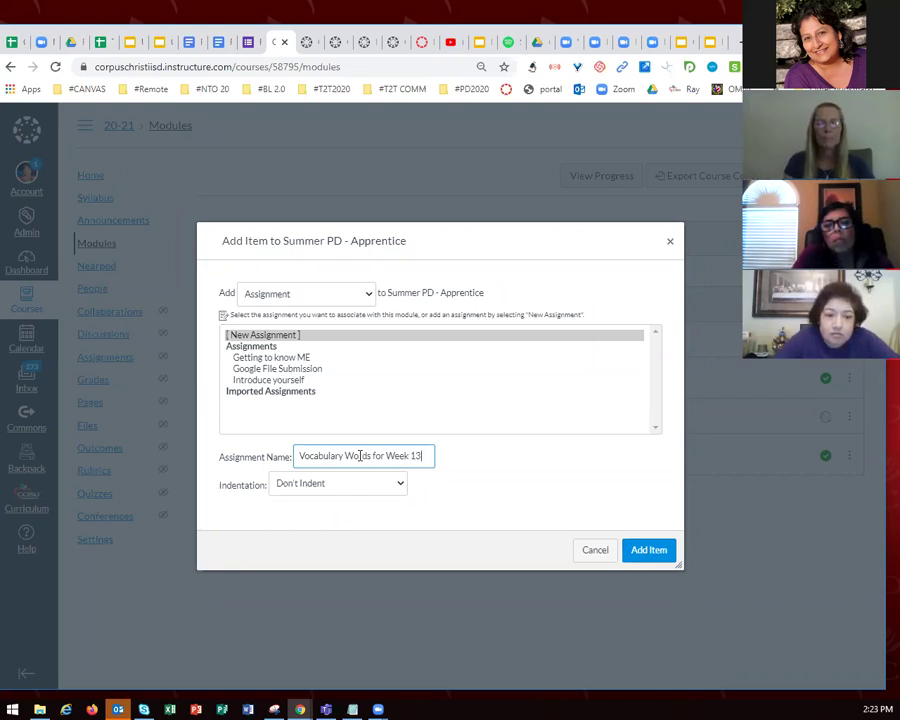
key(BackSpace)
text(.3)
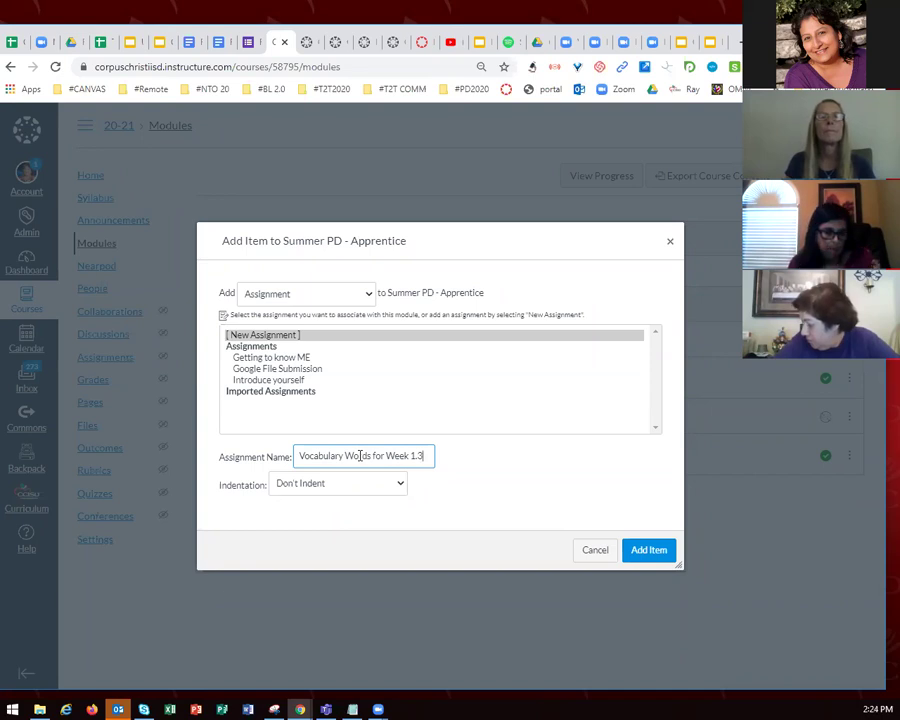
click(650, 553)
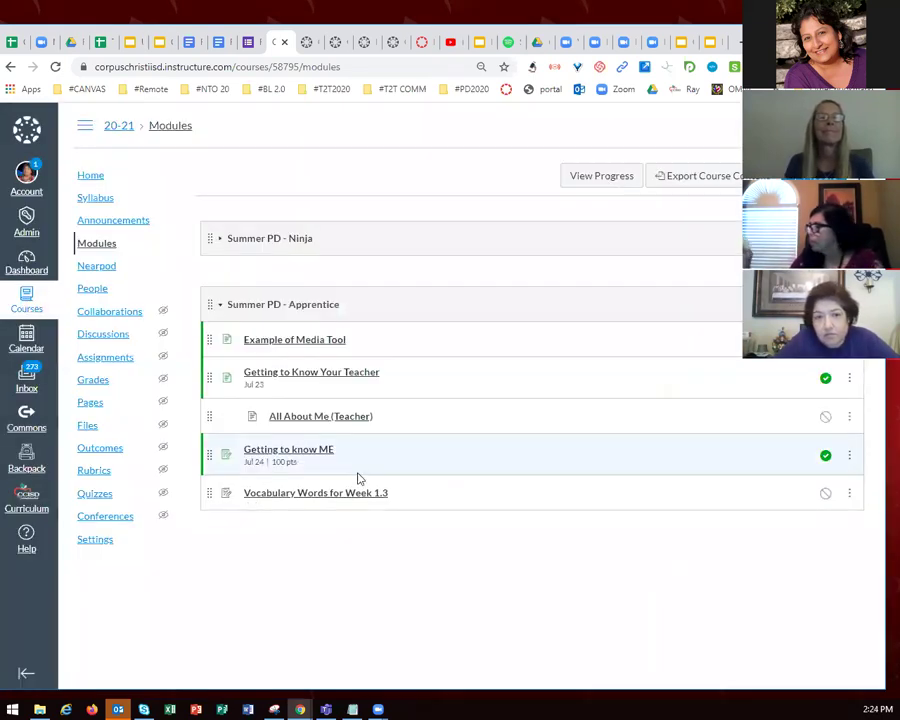
Move the Vocabulary Words for Week 1.3 assignment to the beginning of its module and open it for editing
drag(207, 490, 203, 333)
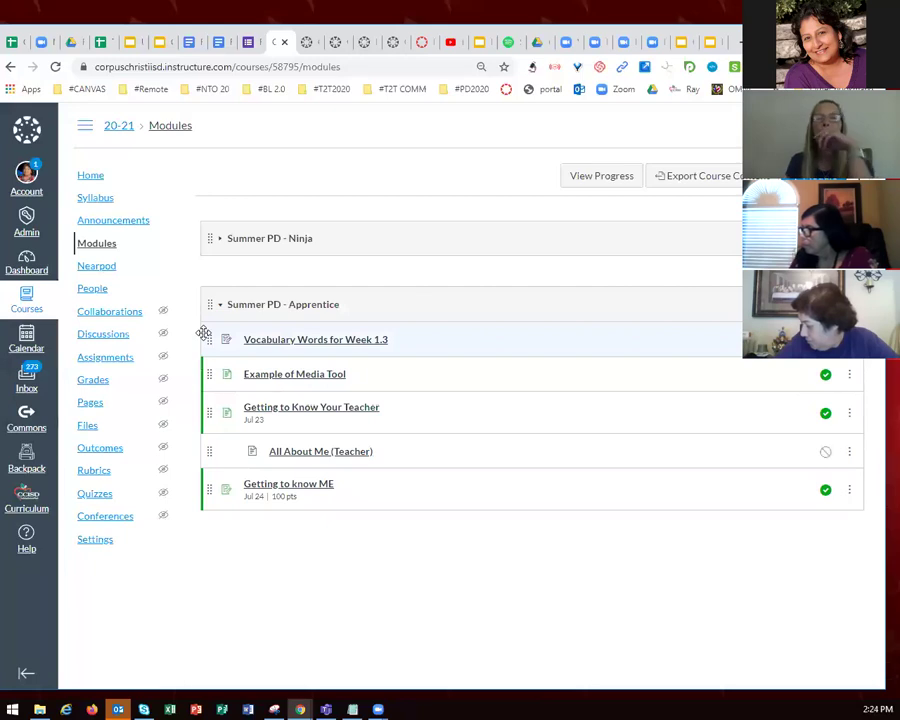
click(339, 346)
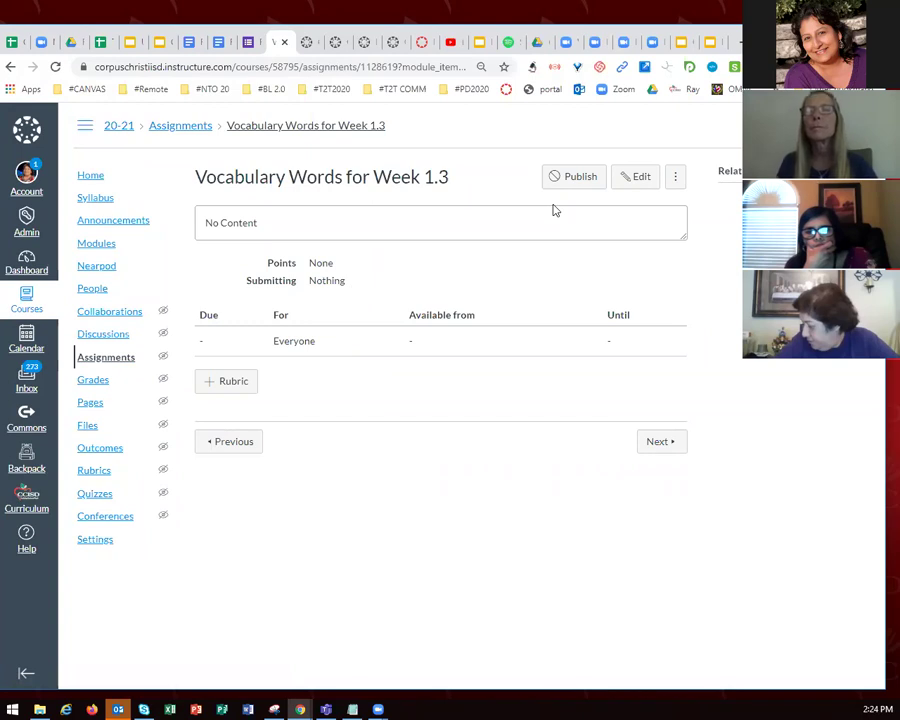
click(630, 182)
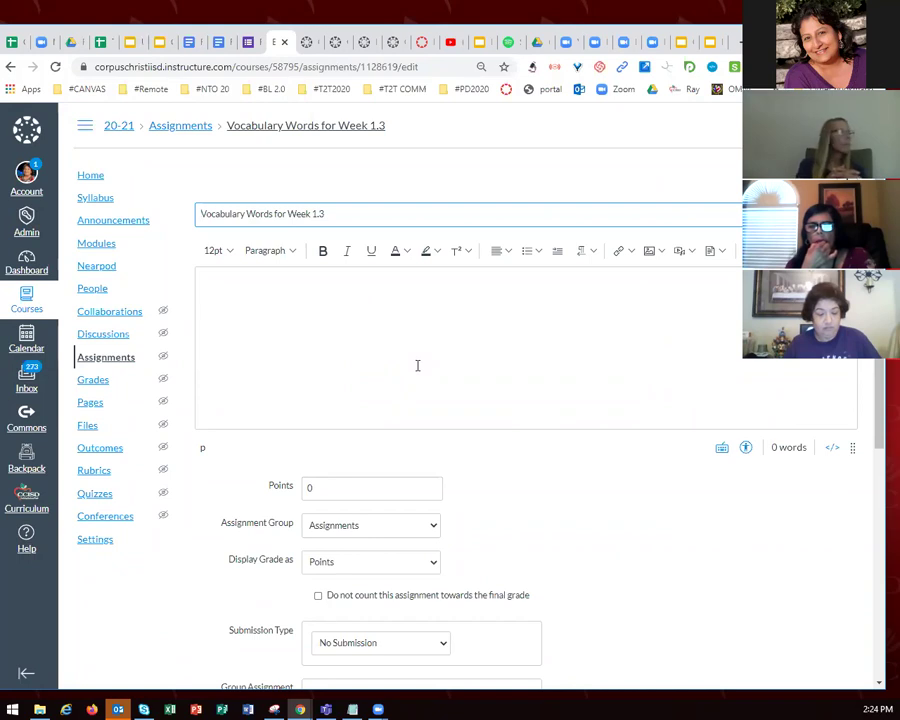
Set the assignment's points to 100
scroll(418, 366, down, 2)
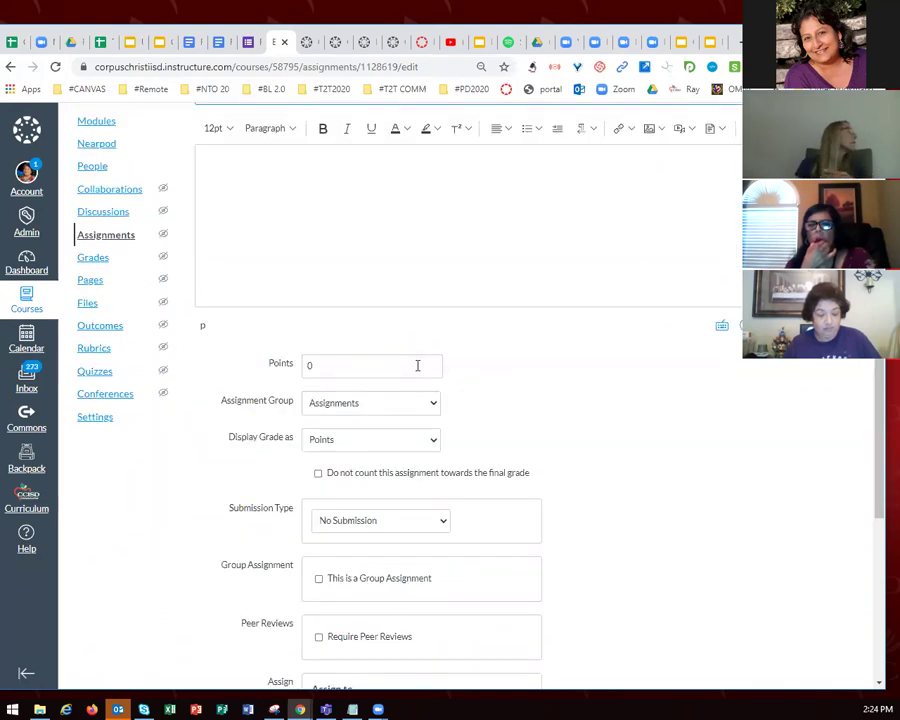
scroll(418, 366, down, 1)
click(340, 286)
key(BackSpace)
text(100)
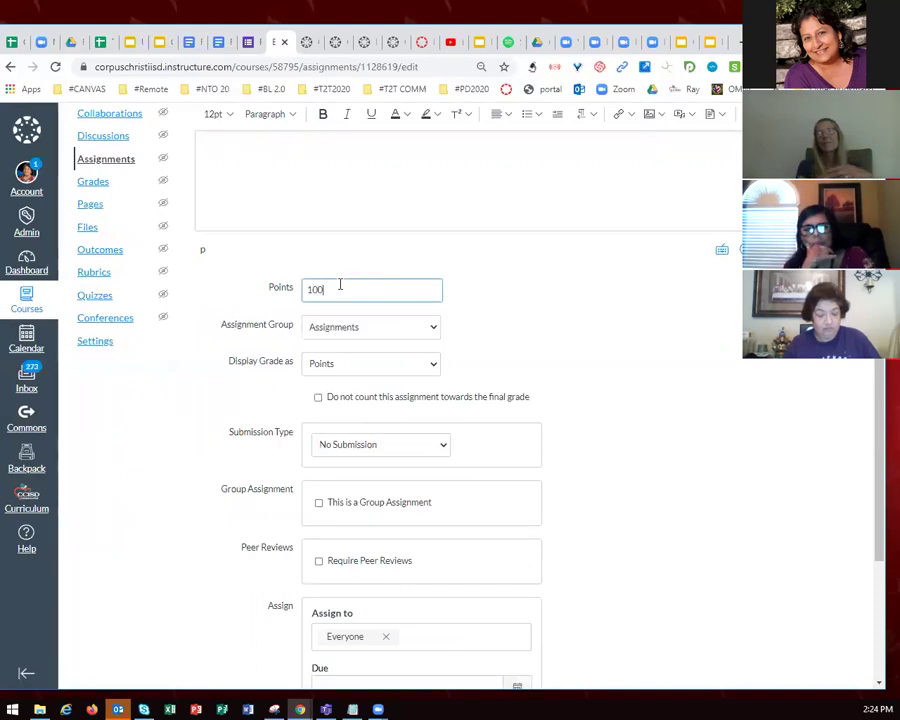
Examine the grade display options, and turn the exclusion of this assignment from the final grade on and off again
scroll(507, 325, down, 1)
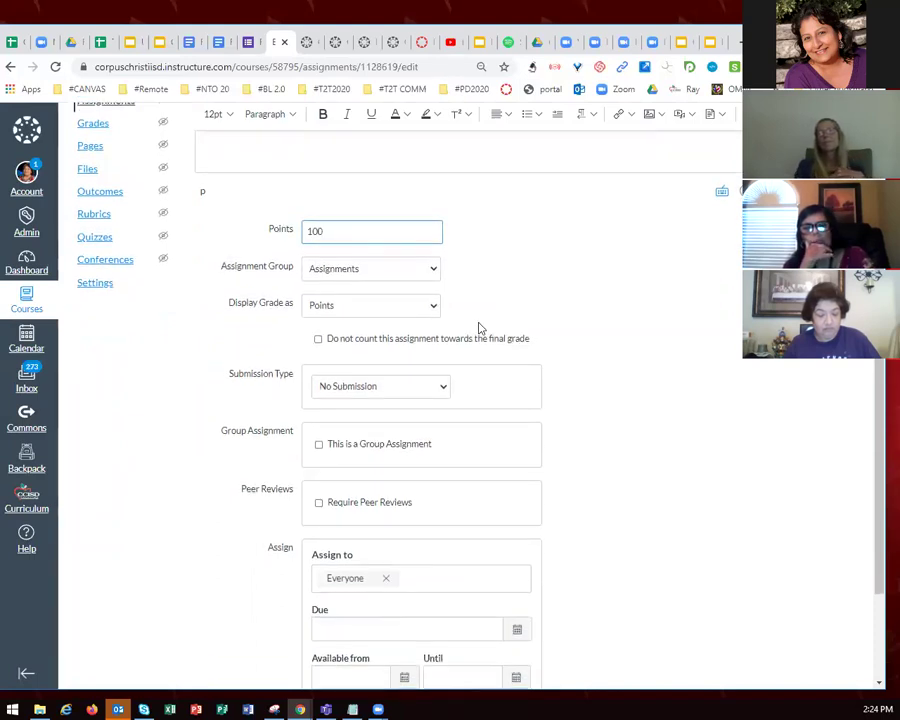
click(432, 309)
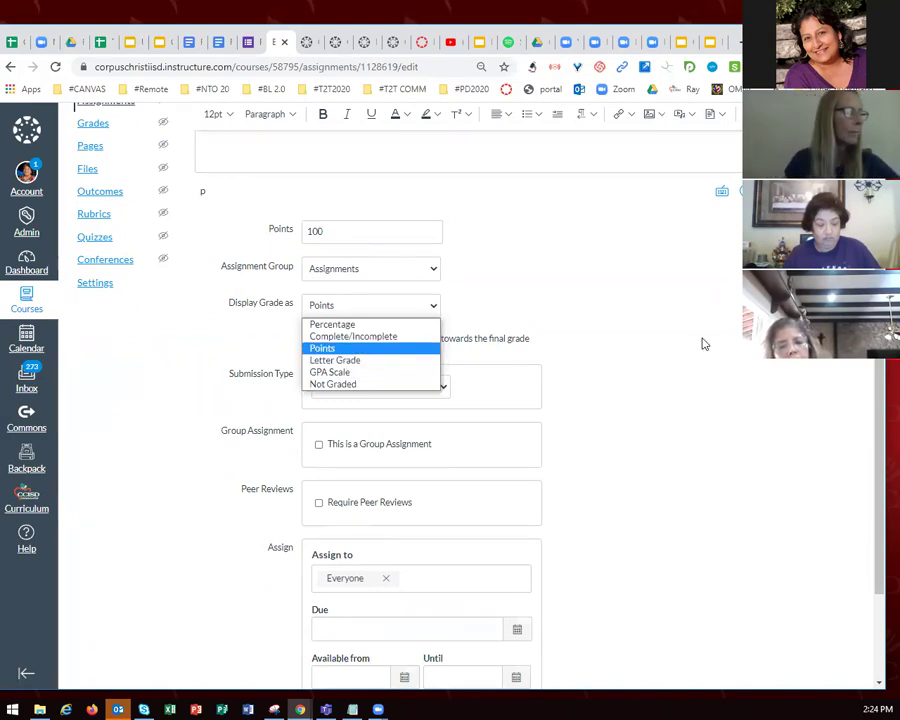
click(704, 344)
click(704, 344)
scroll(656, 320, down, 1)
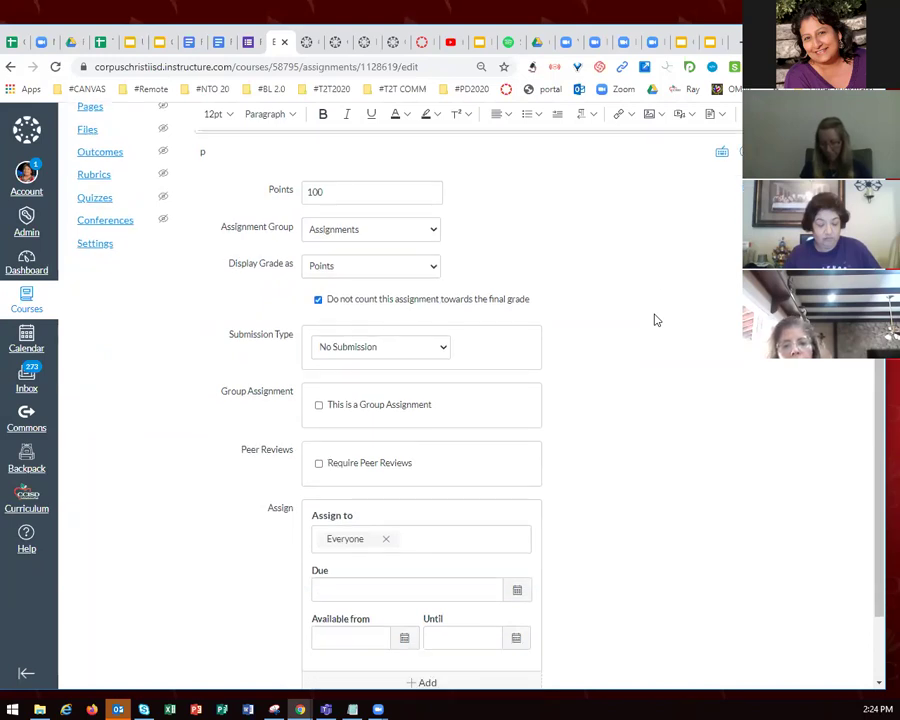
scroll(656, 320, down, 2)
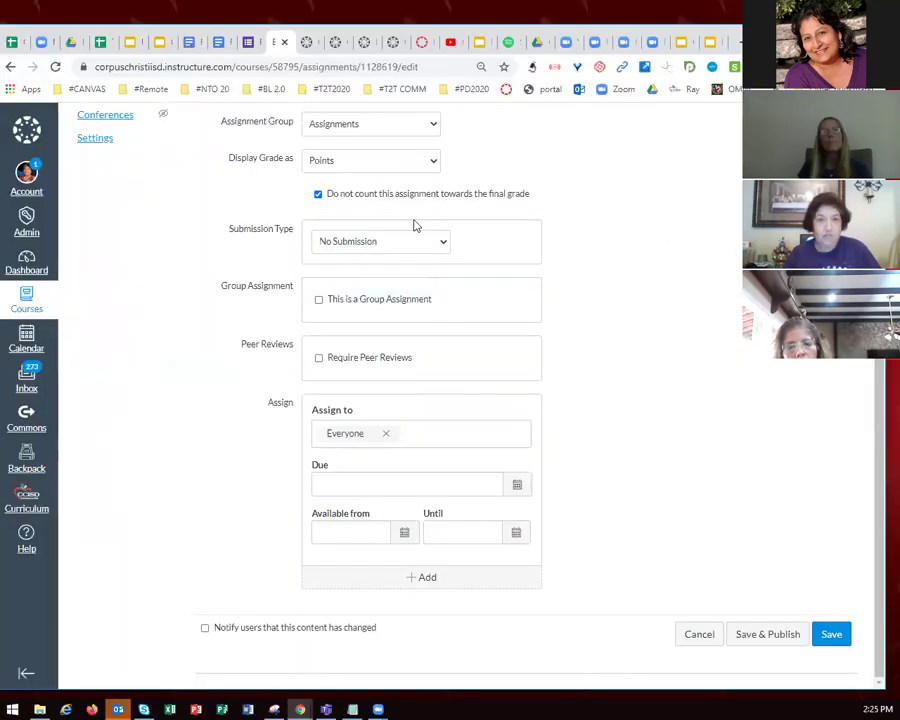
click(318, 195)
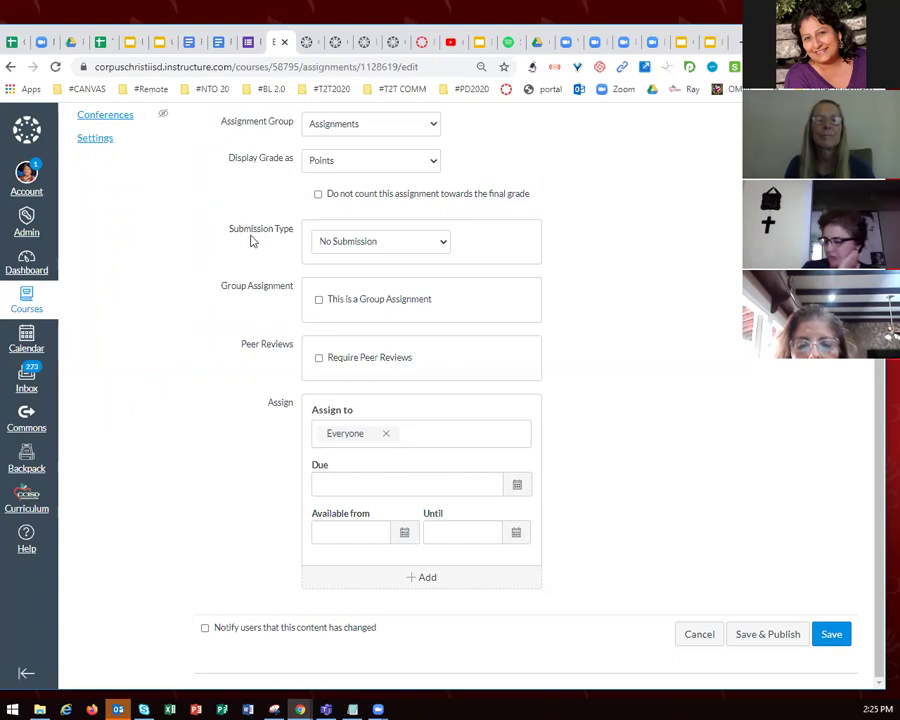
Set the submission type to Online and allow Text Entry, Media Recordings and File Uploads
click(445, 246)
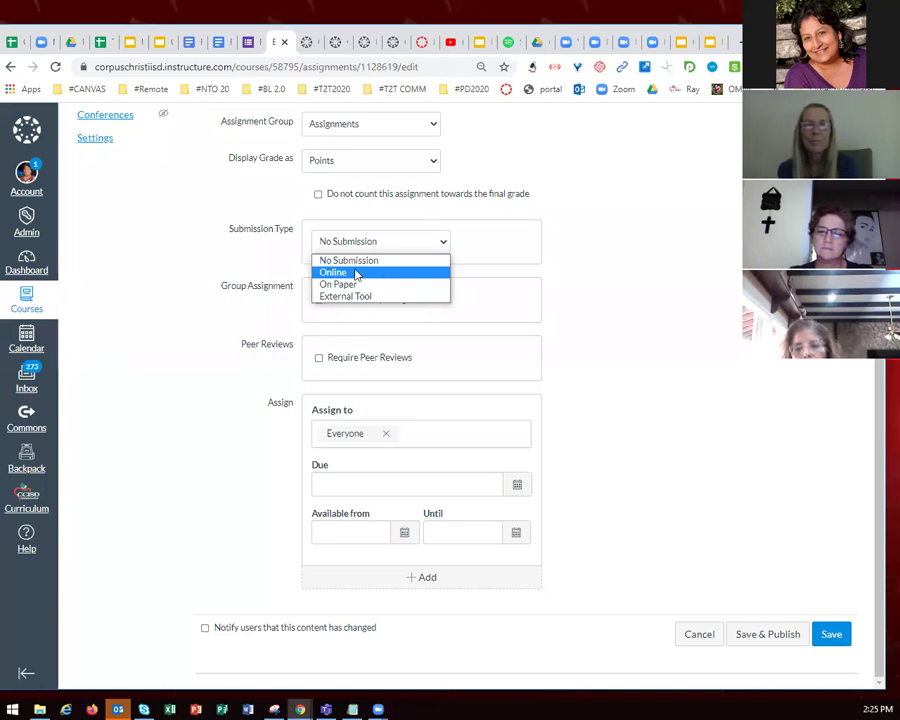
click(357, 275)
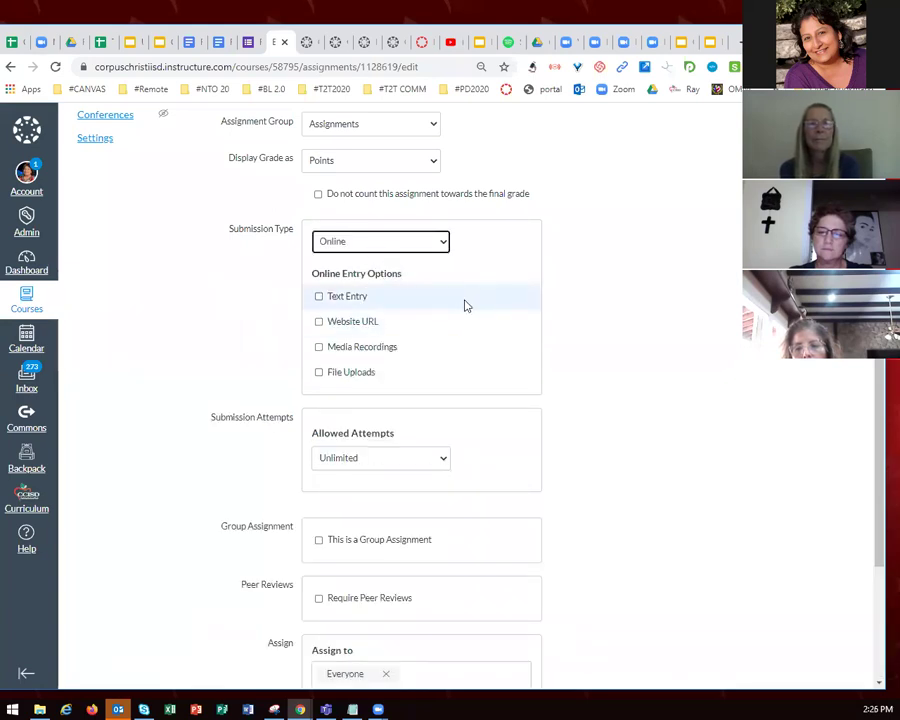
click(319, 298)
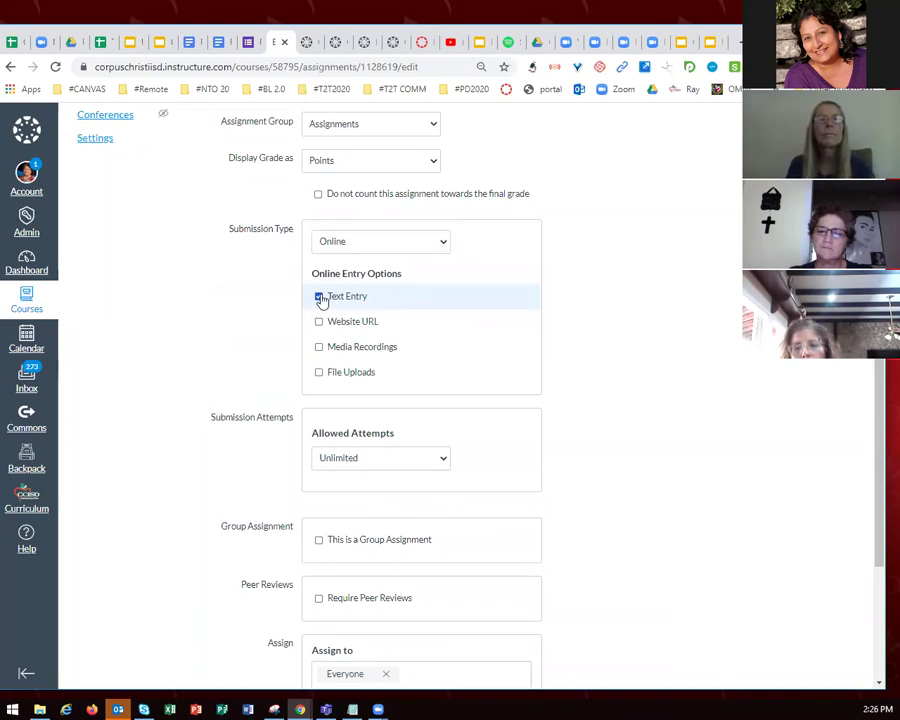
click(318, 348)
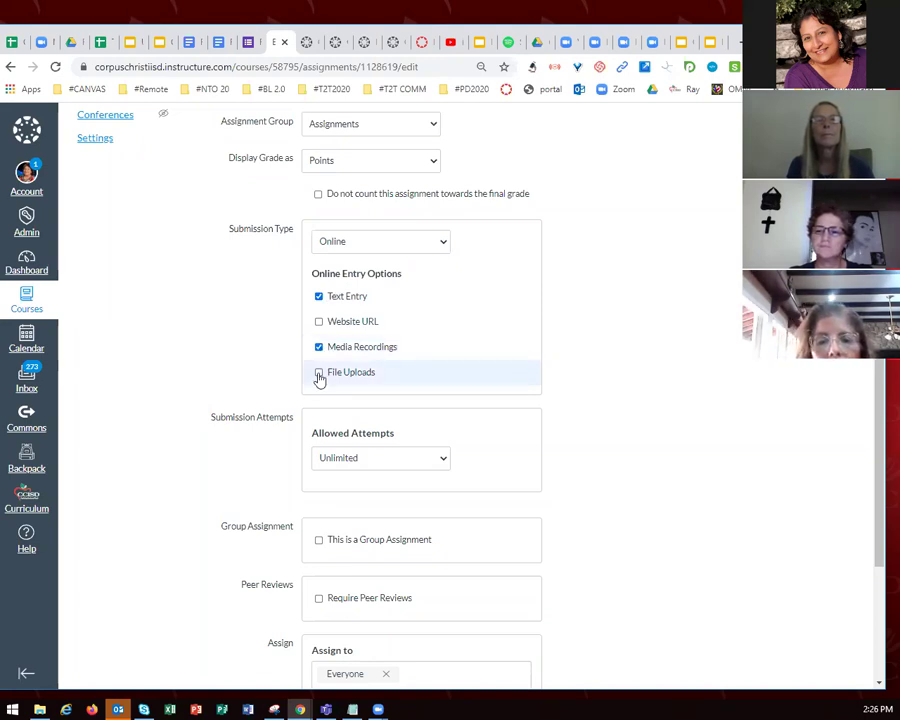
click(319, 373)
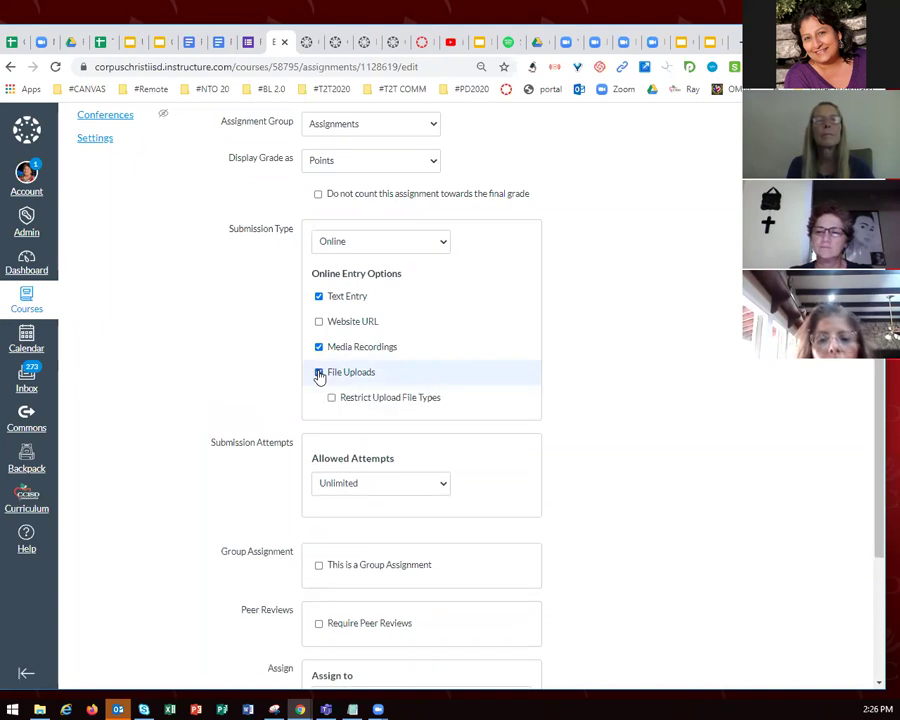
Change the allowed submission attempts to Limited, and return them to Unlimited
scroll(620, 388, down, 3)
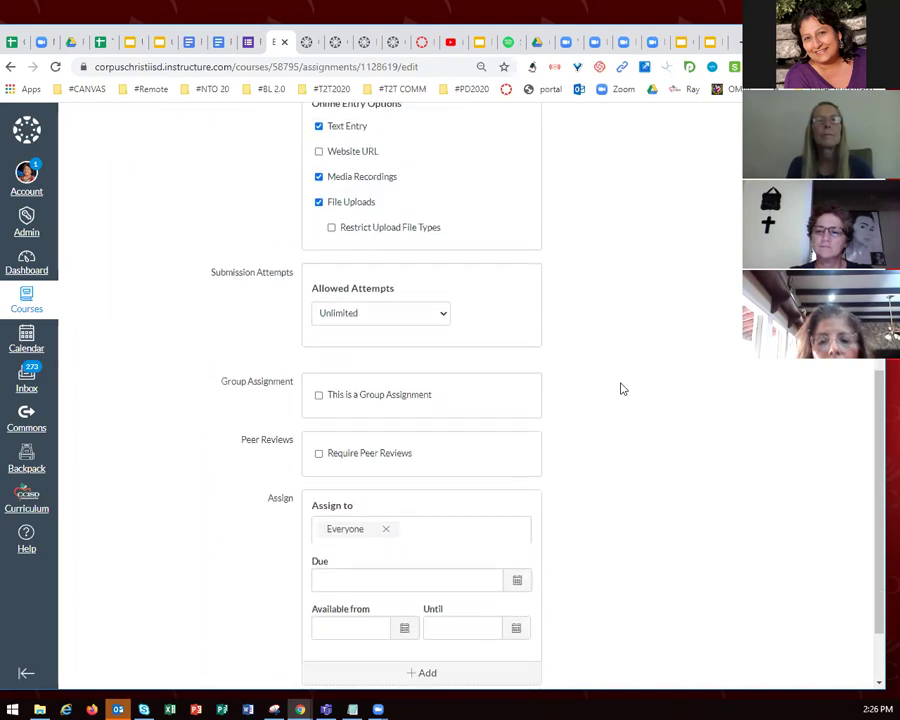
click(445, 317)
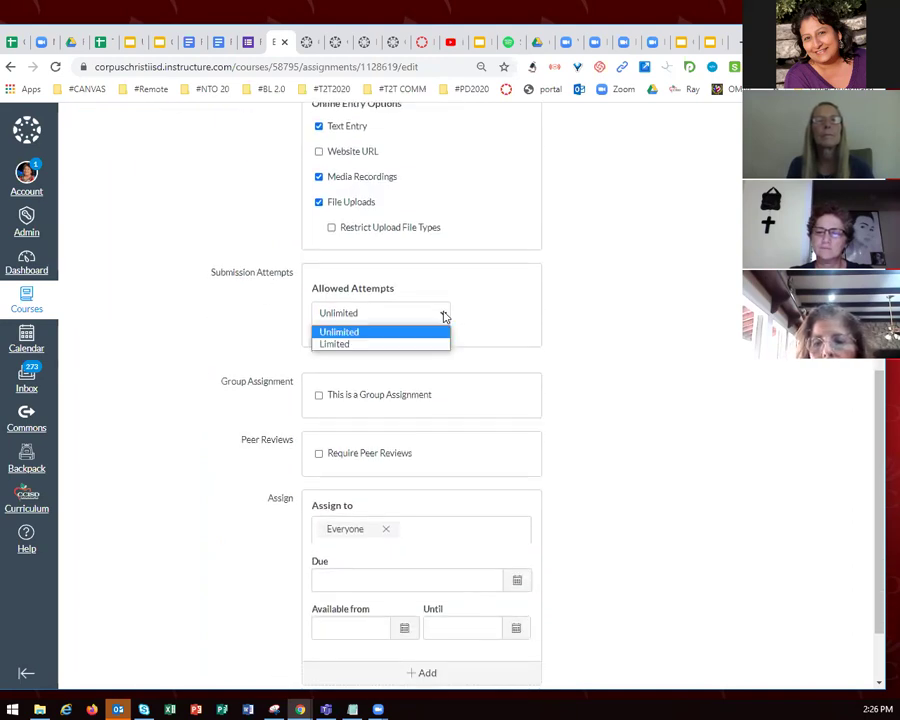
click(410, 343)
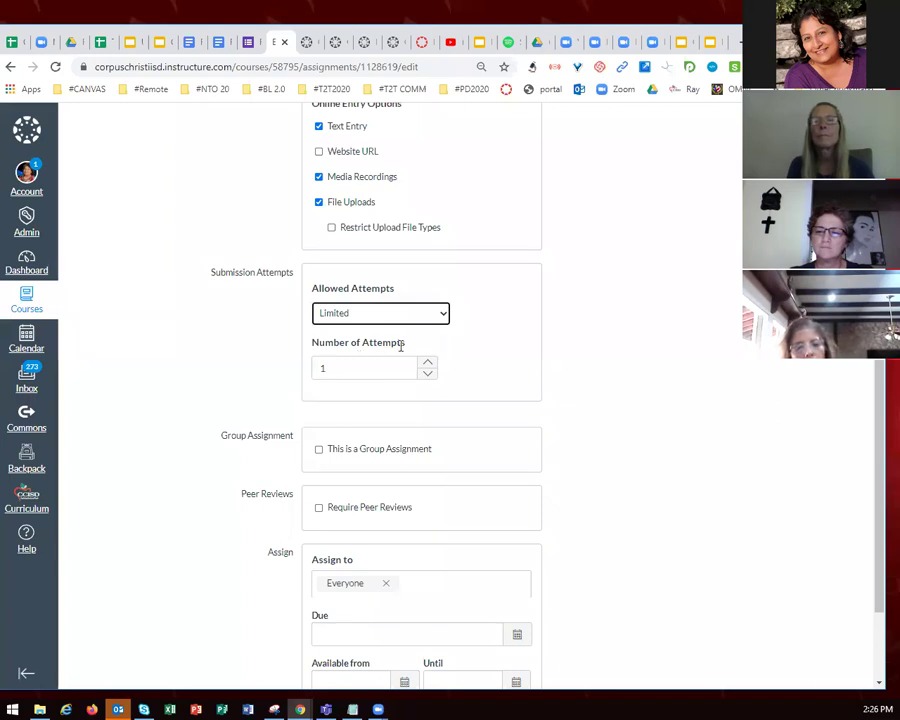
click(440, 313)
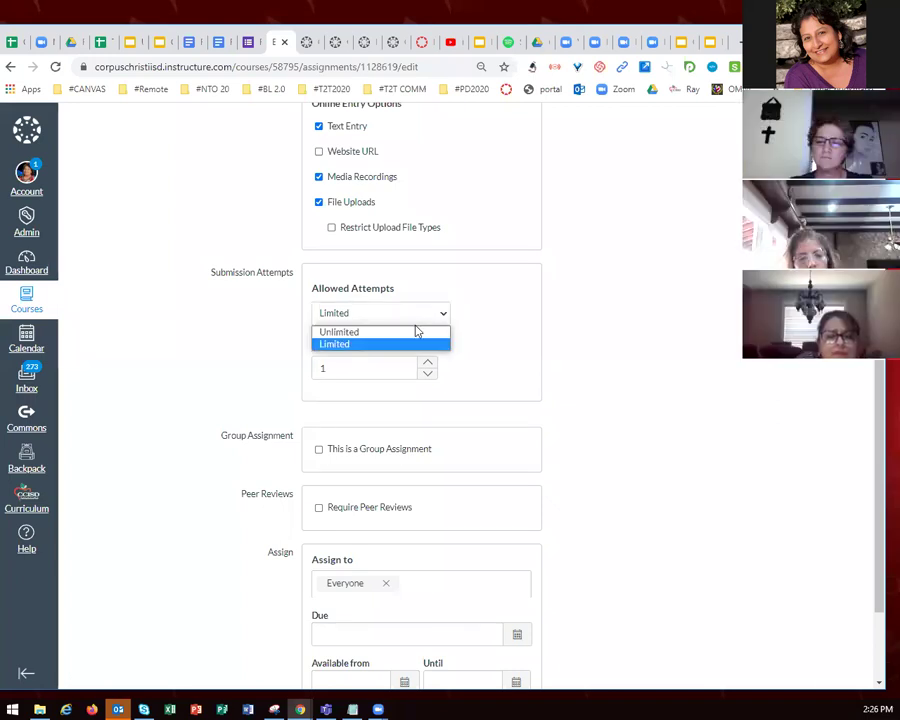
click(410, 333)
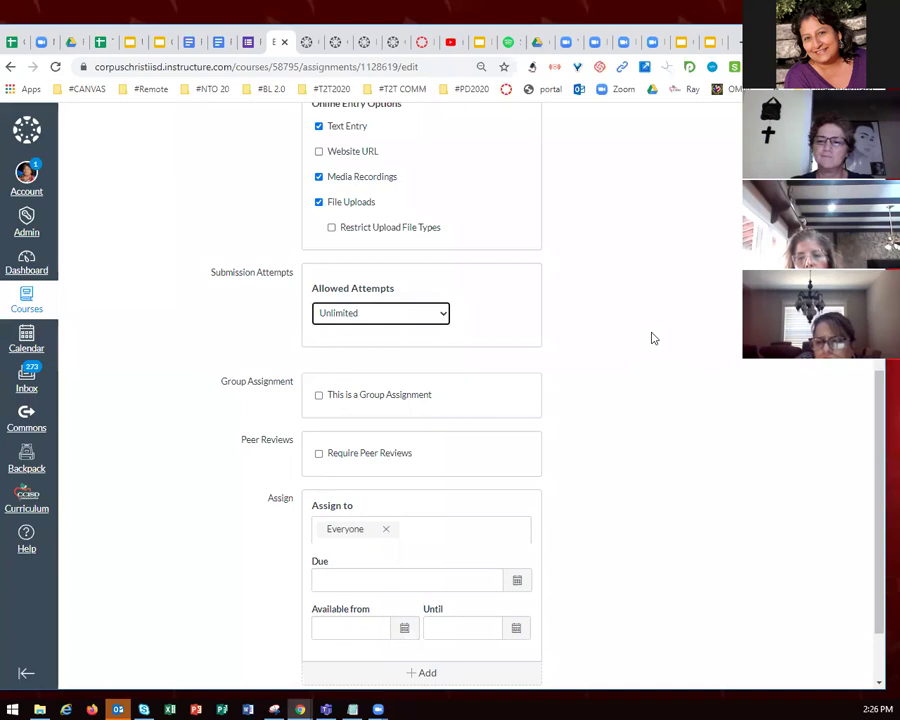
Set the due date for everyone to Aug 4 at 11:59pm
scroll(652, 338, down, 2)
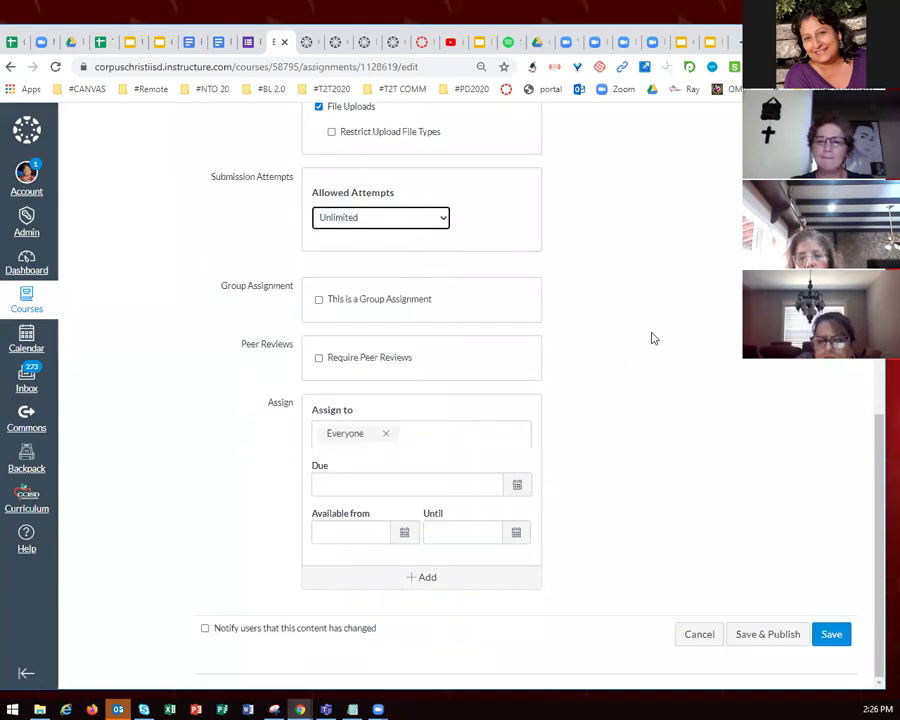
click(517, 488)
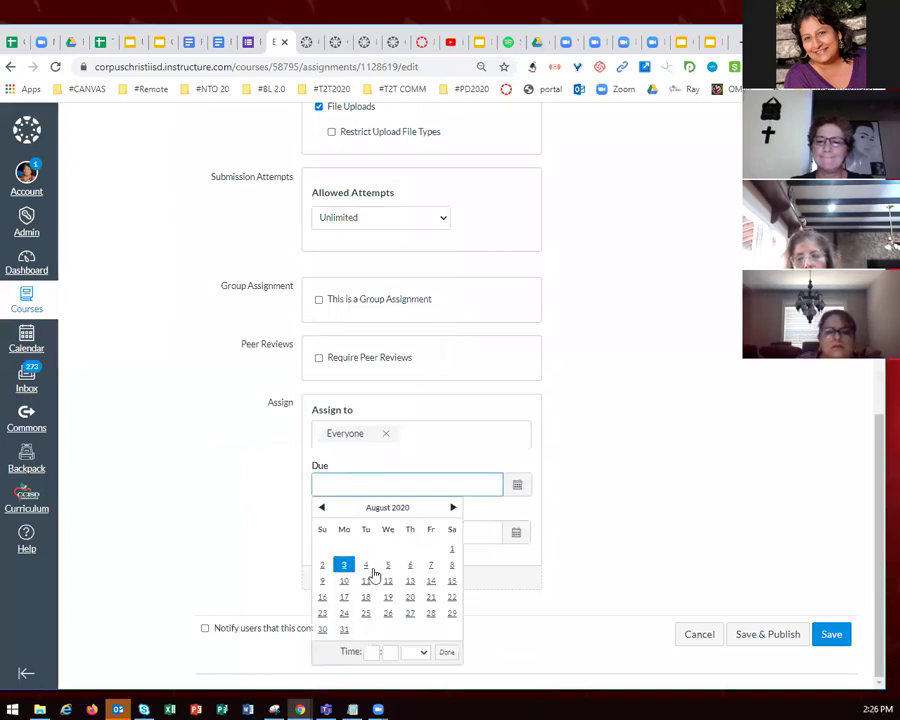
click(366, 566)
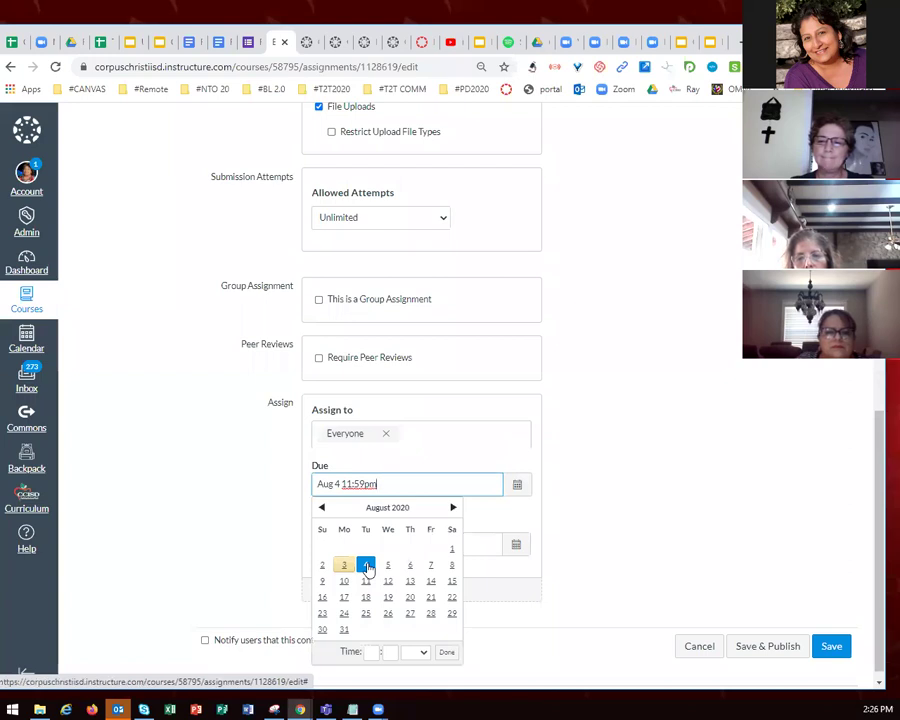
click(640, 535)
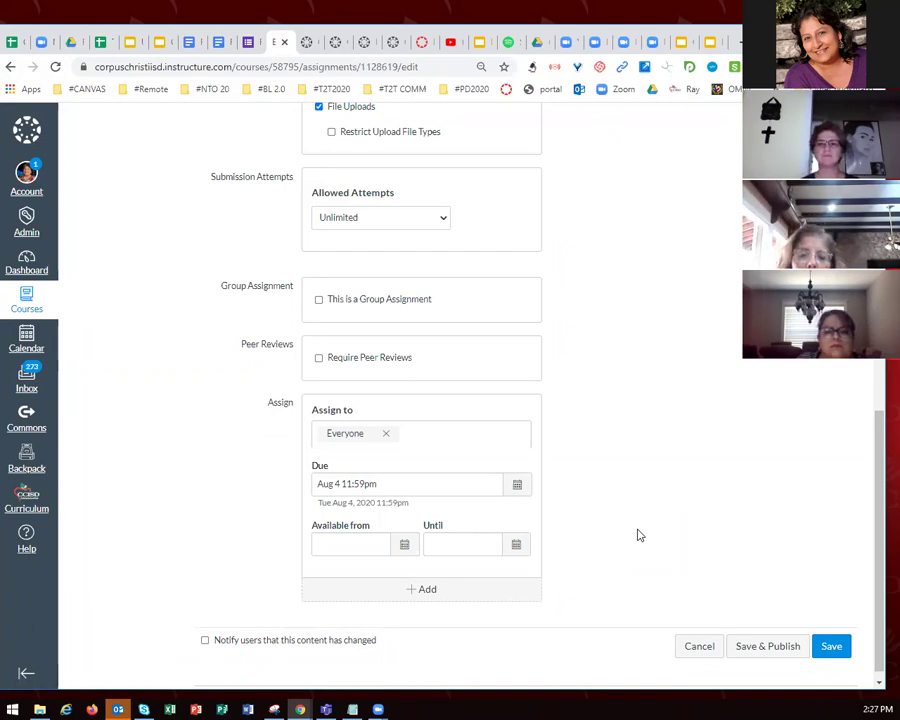
Add a second assign-to block to the assignment and assign it to CanvasTest Student1
click(416, 592)
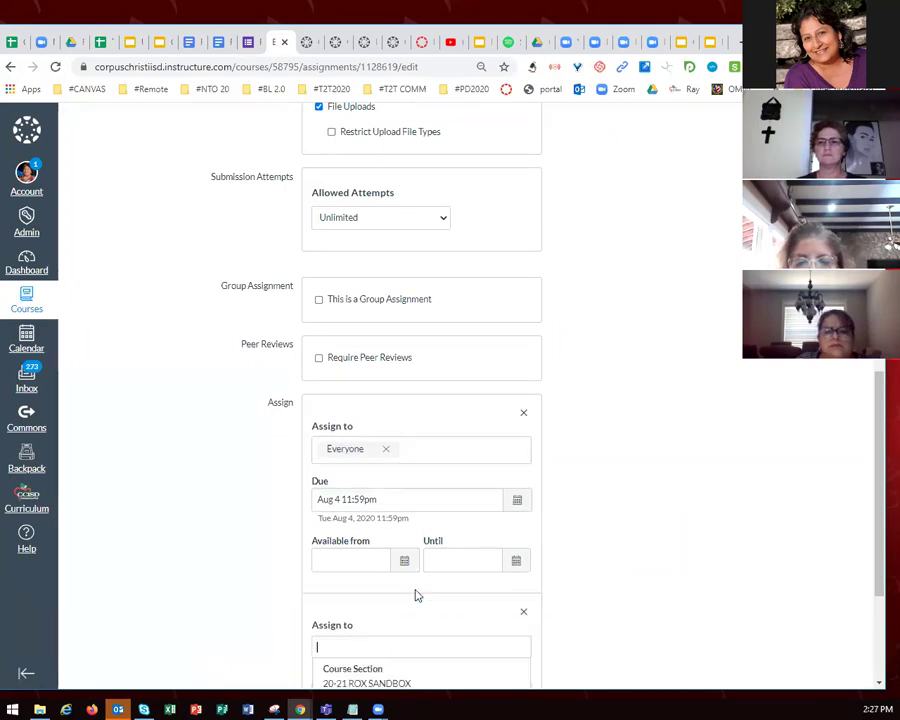
scroll(607, 547, down, 2)
key(Down)
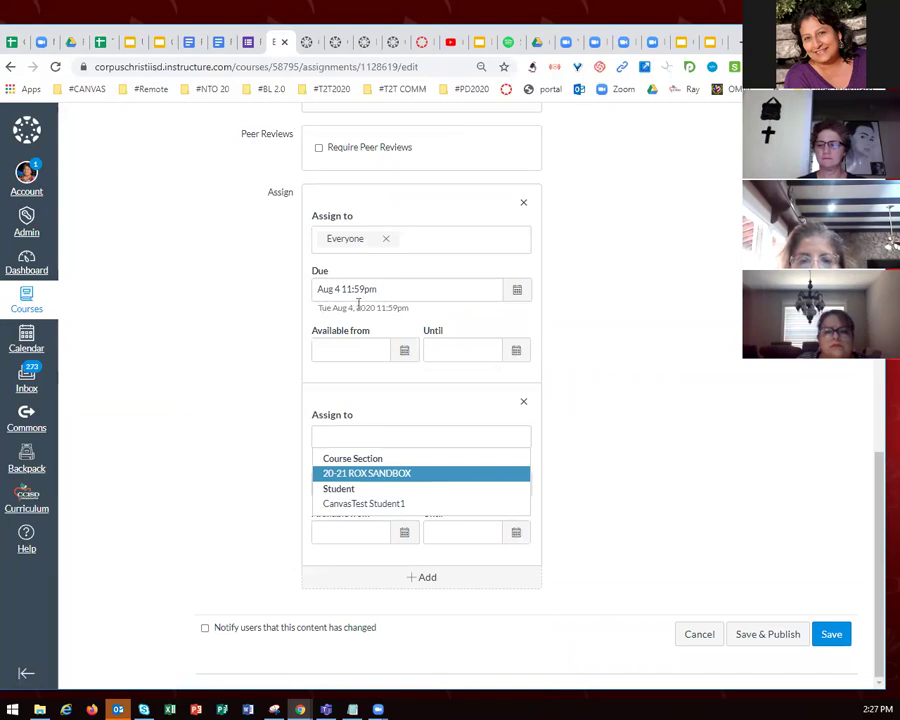
click(397, 432)
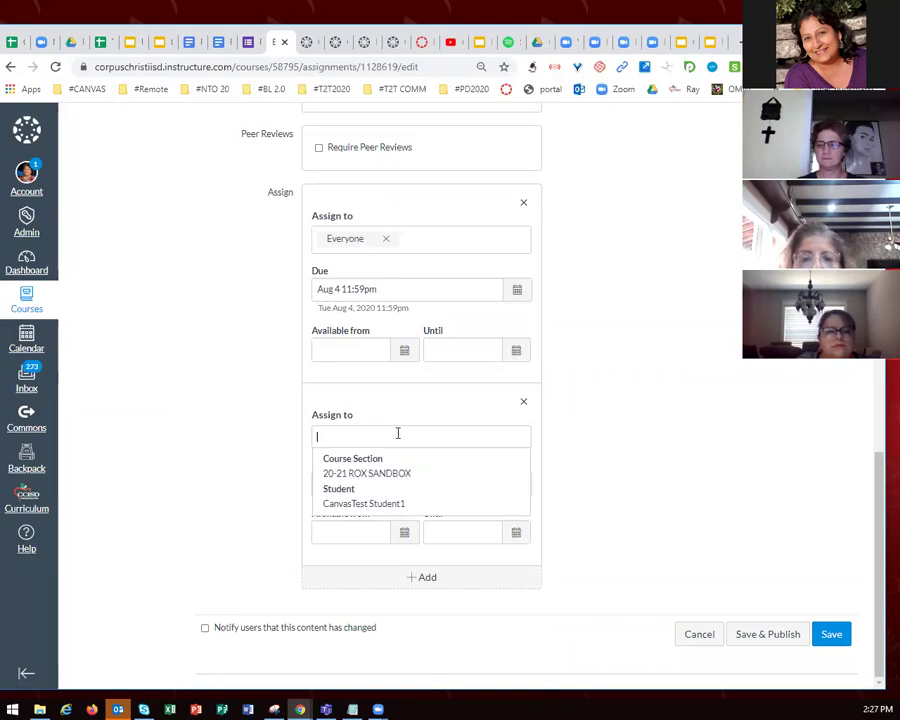
text(can)
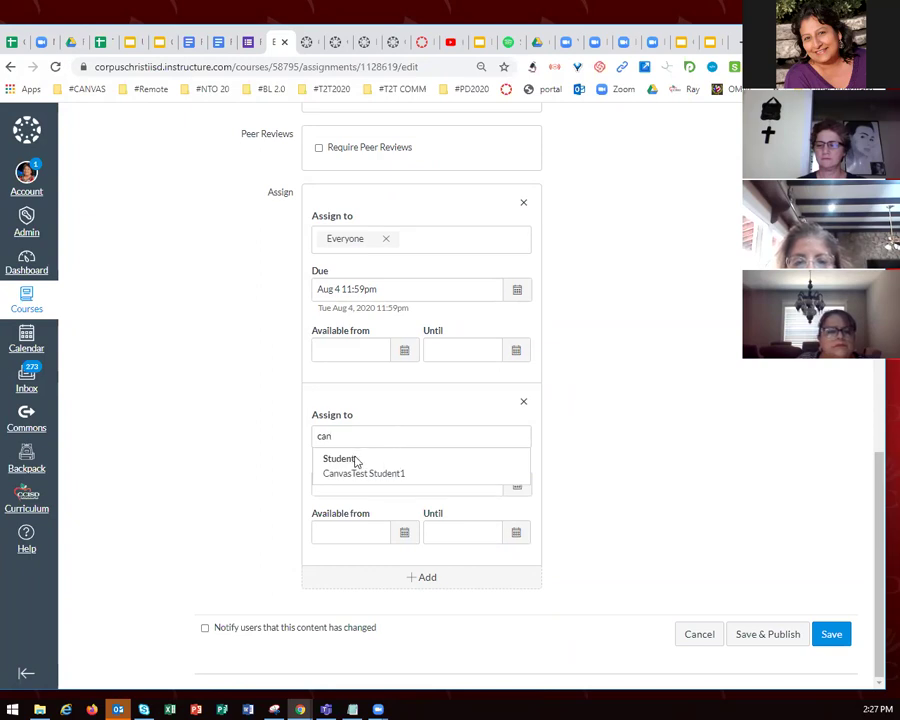
click(377, 474)
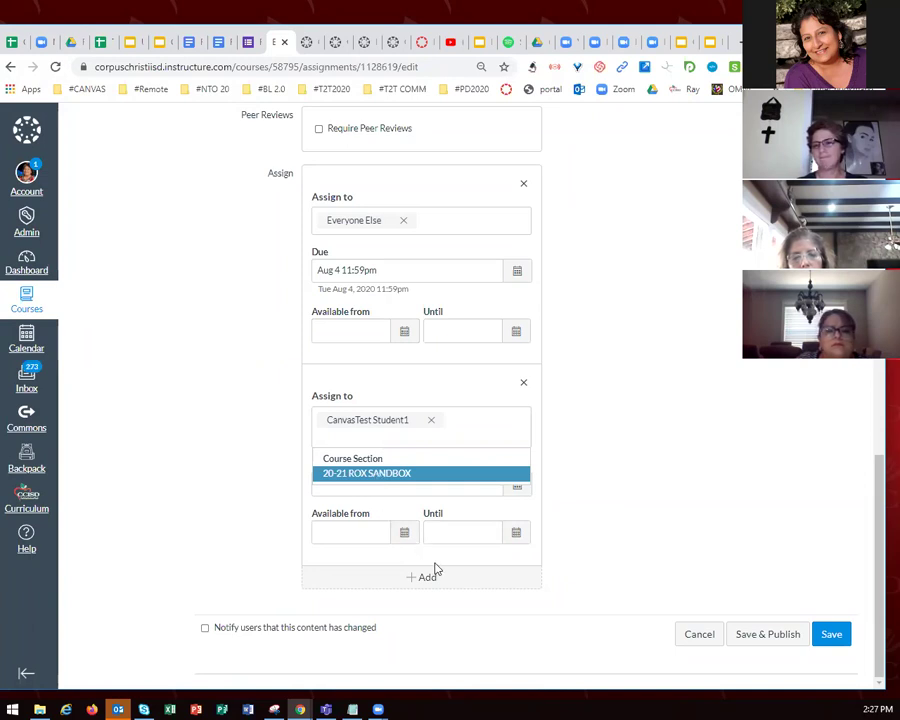
click(609, 452)
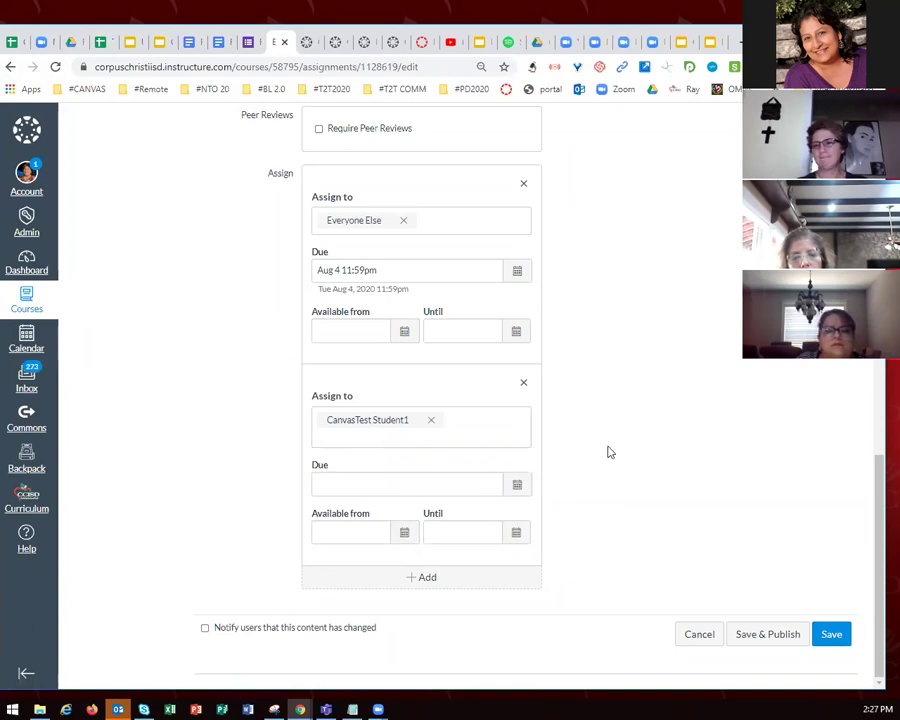
Set CanvasTest Student1's due date to Aug 5 at 11:59pm, and save and publish the assignment
click(517, 487)
click(390, 566)
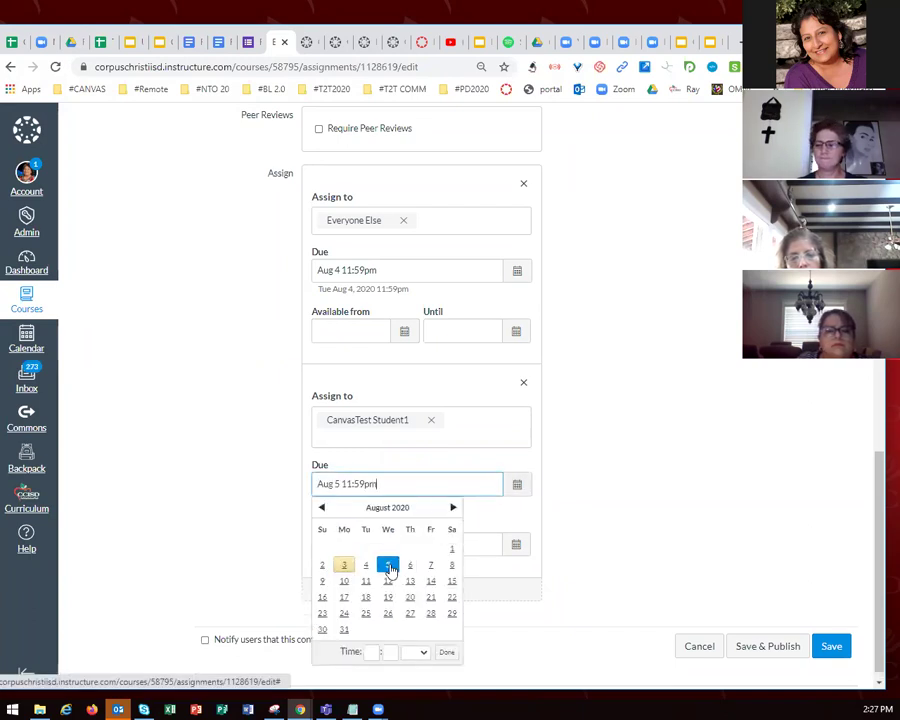
click(613, 501)
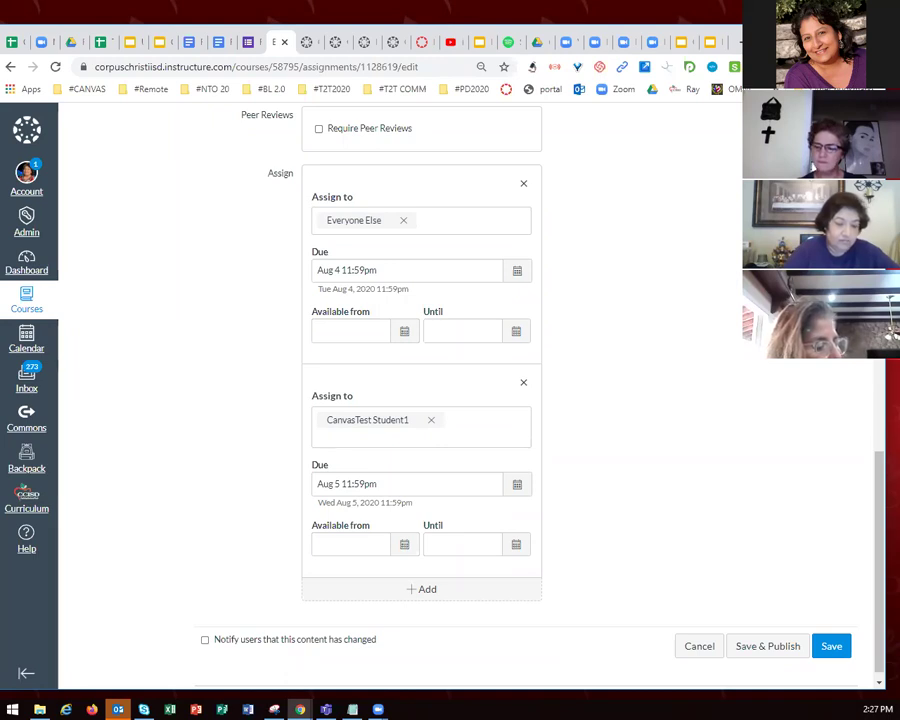
click(772, 648)
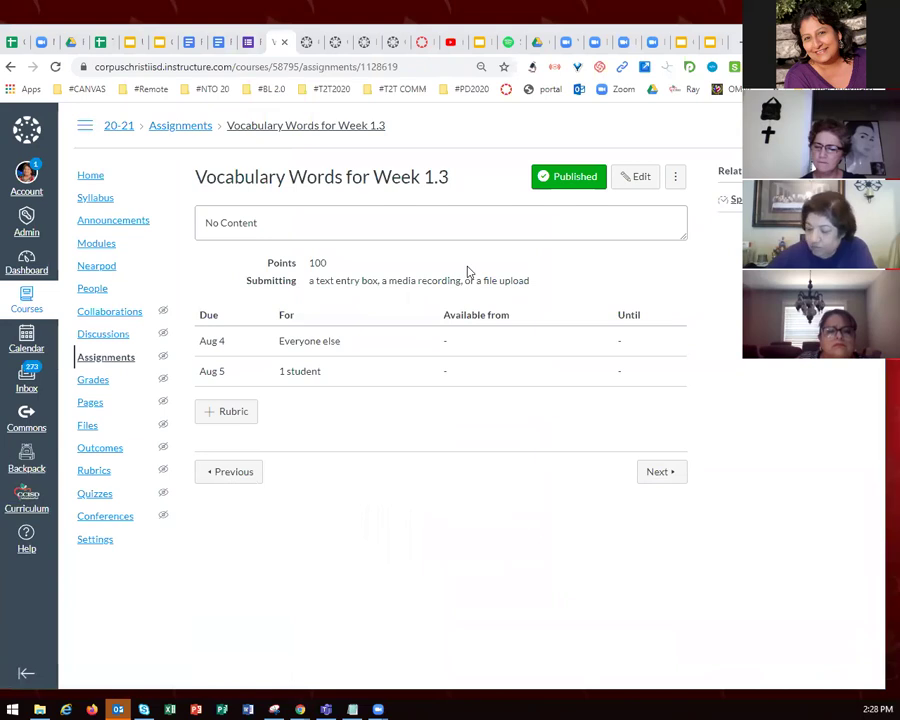
Switch to the Remote Learning Reminders document in Google Docs and copy the Google Form link for this session
click(220, 42)
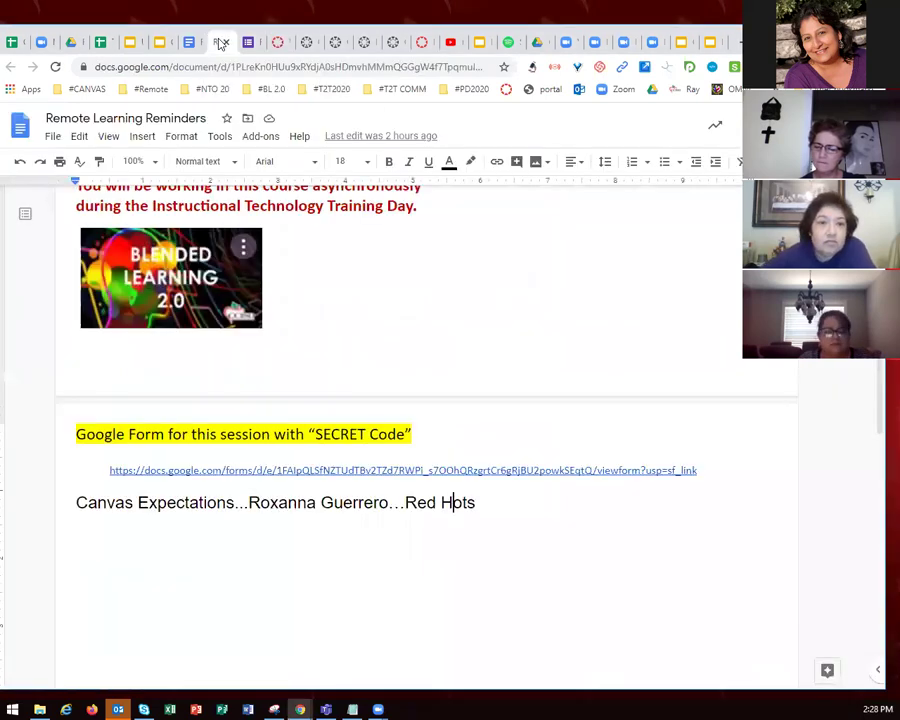
drag(709, 466, 110, 480)
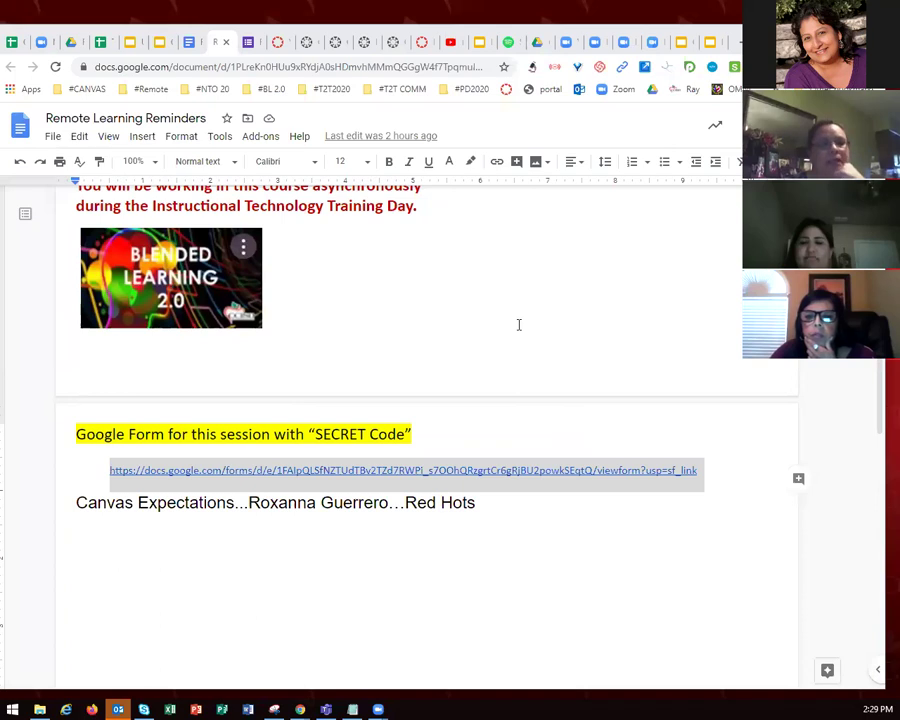
click(518, 324)
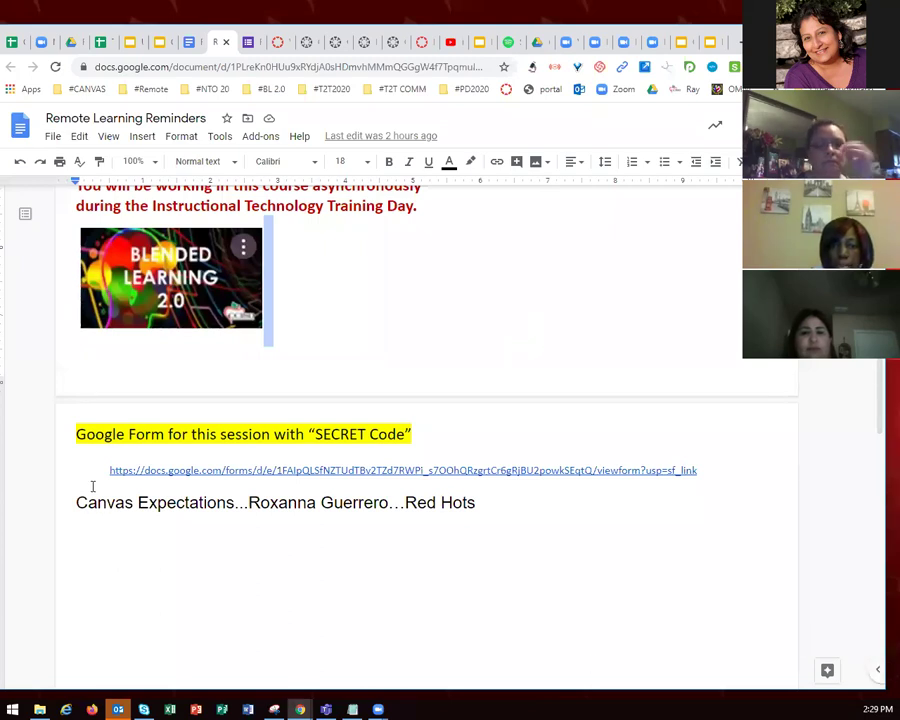
drag(108, 470, 440, 462)
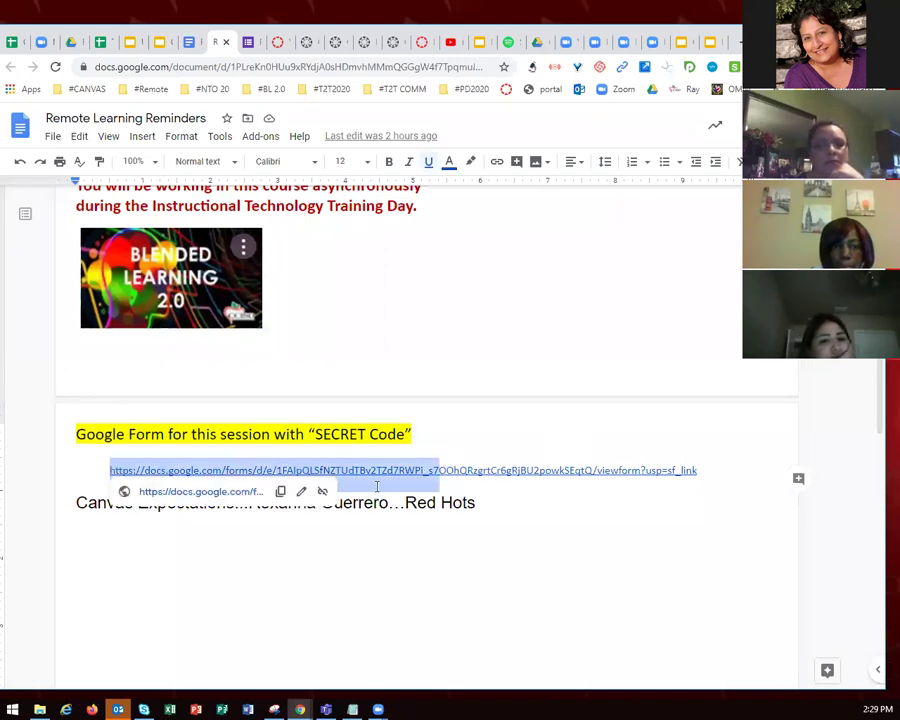
click(280, 491)
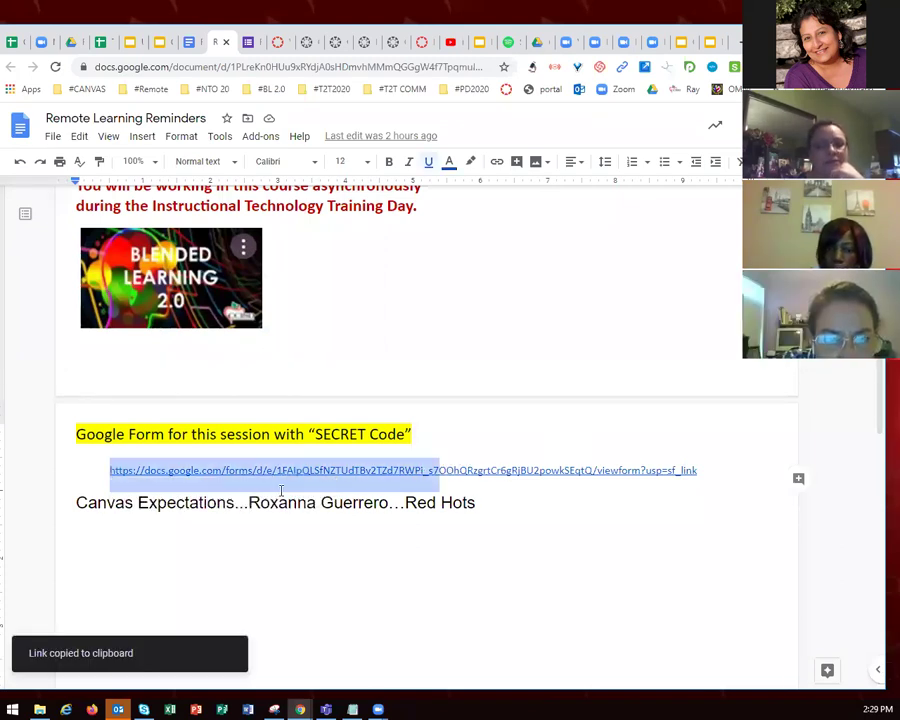